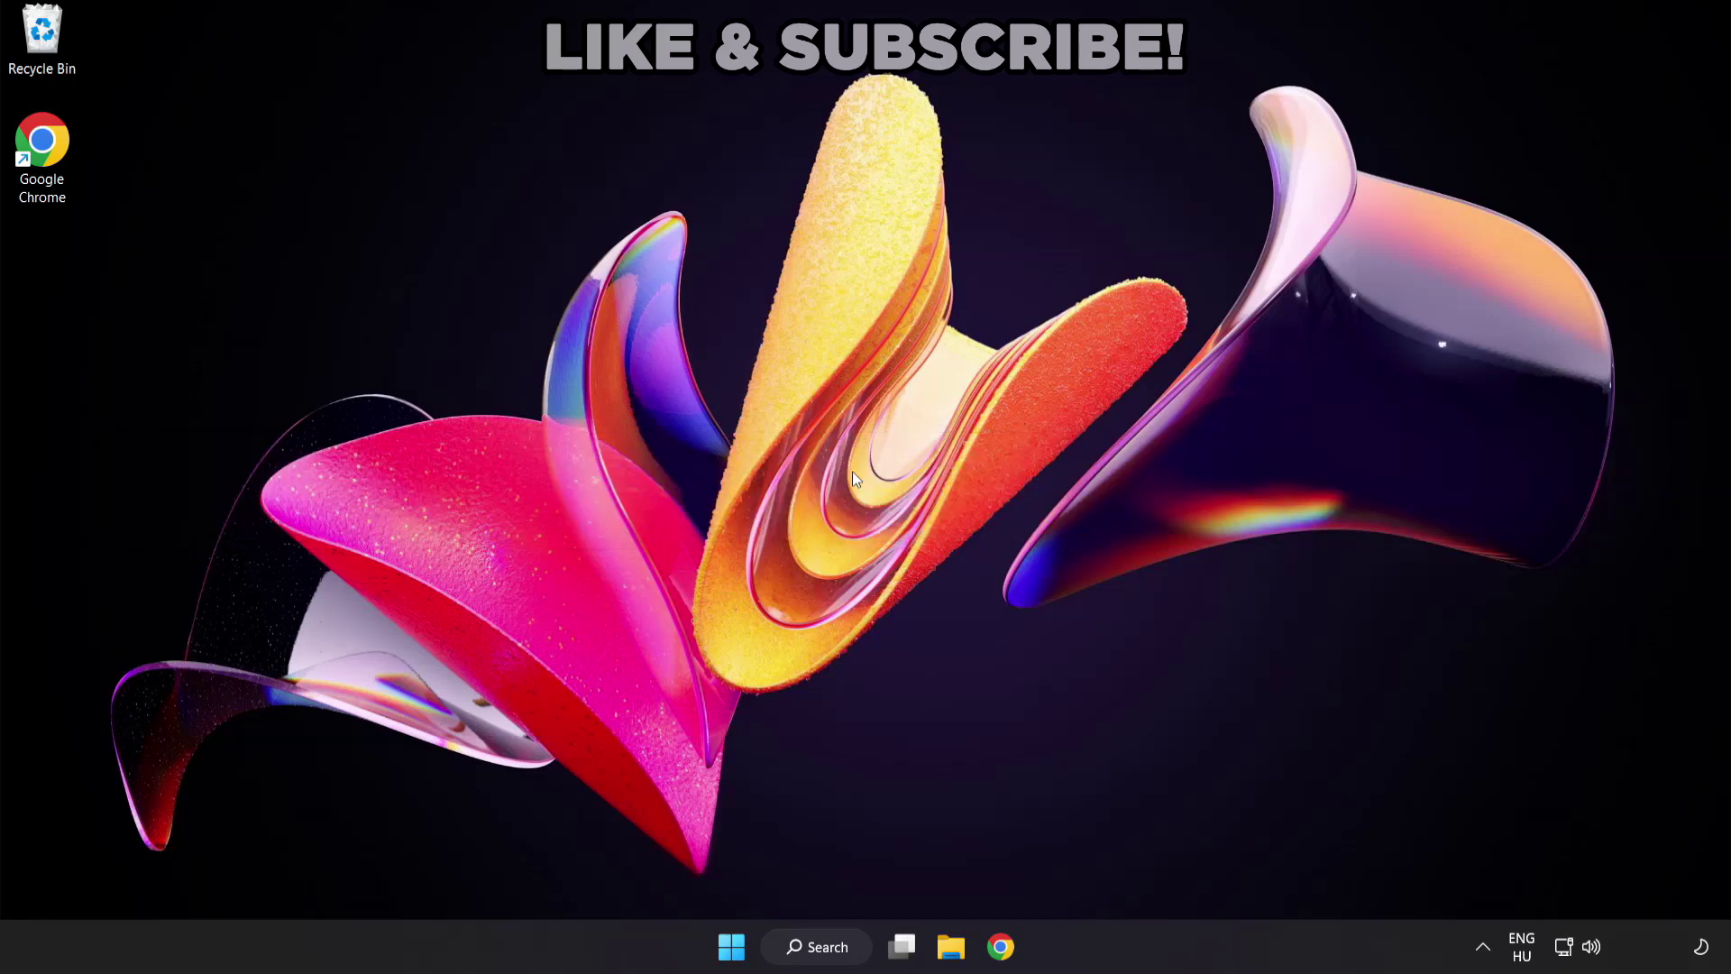
# Bring up Windows Search to look for Device Manager
pyautogui.click(830, 952)
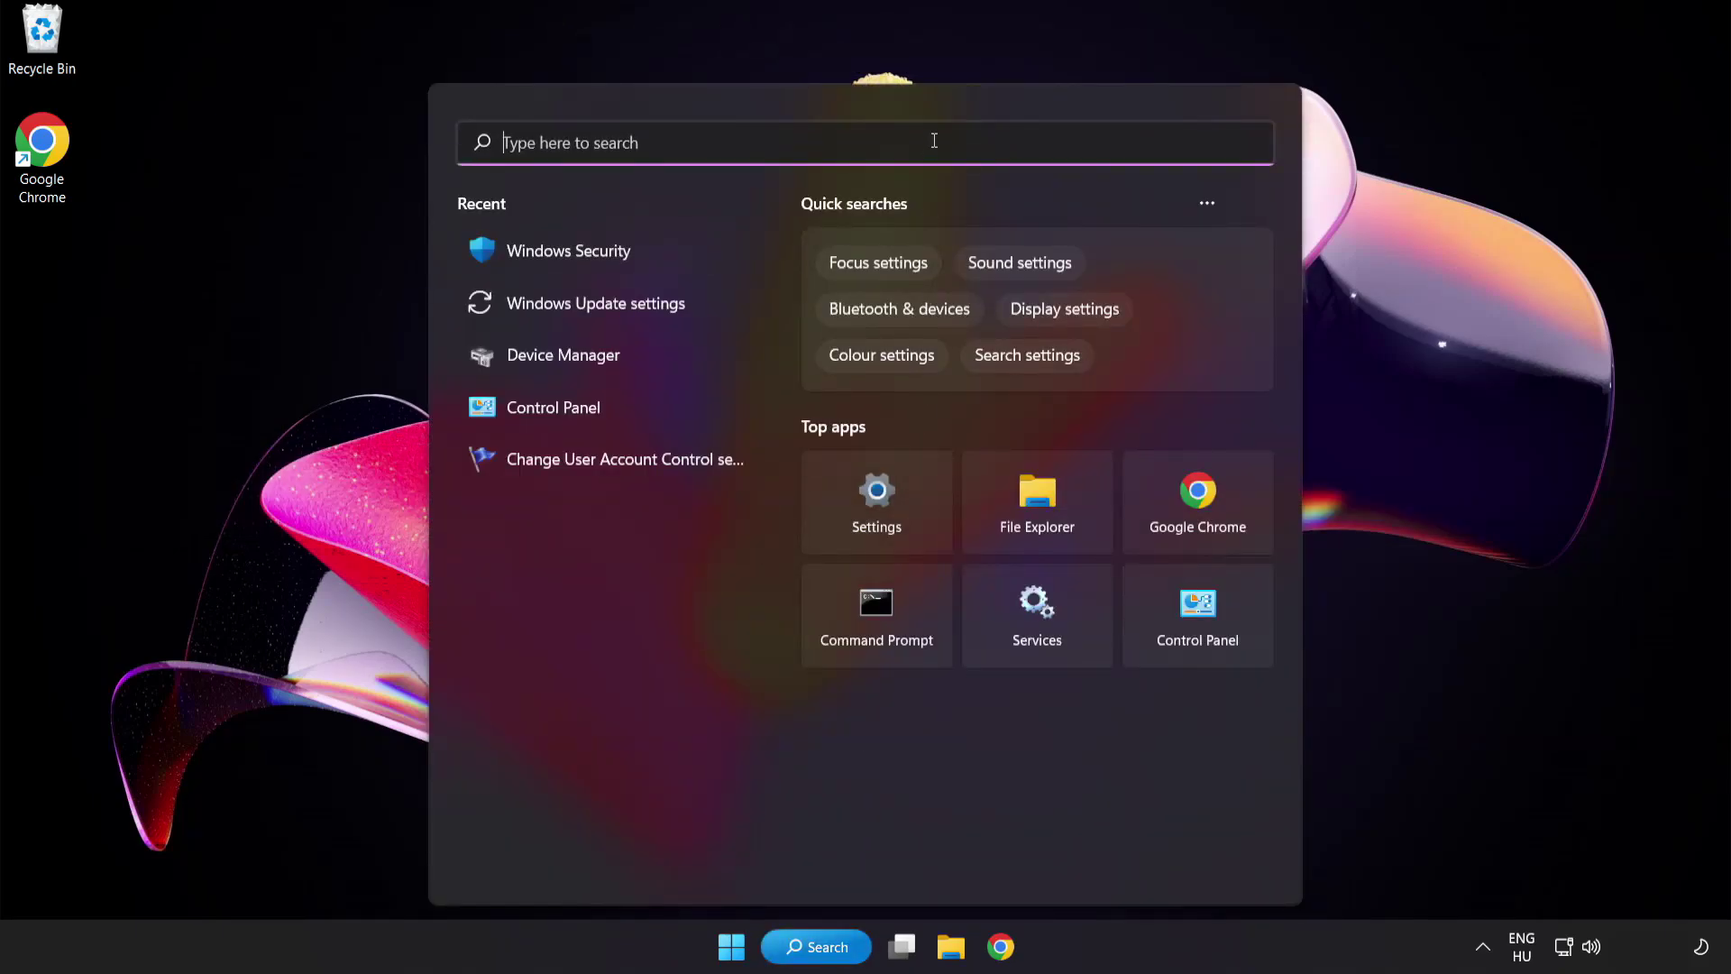
pyautogui.write('device ma')
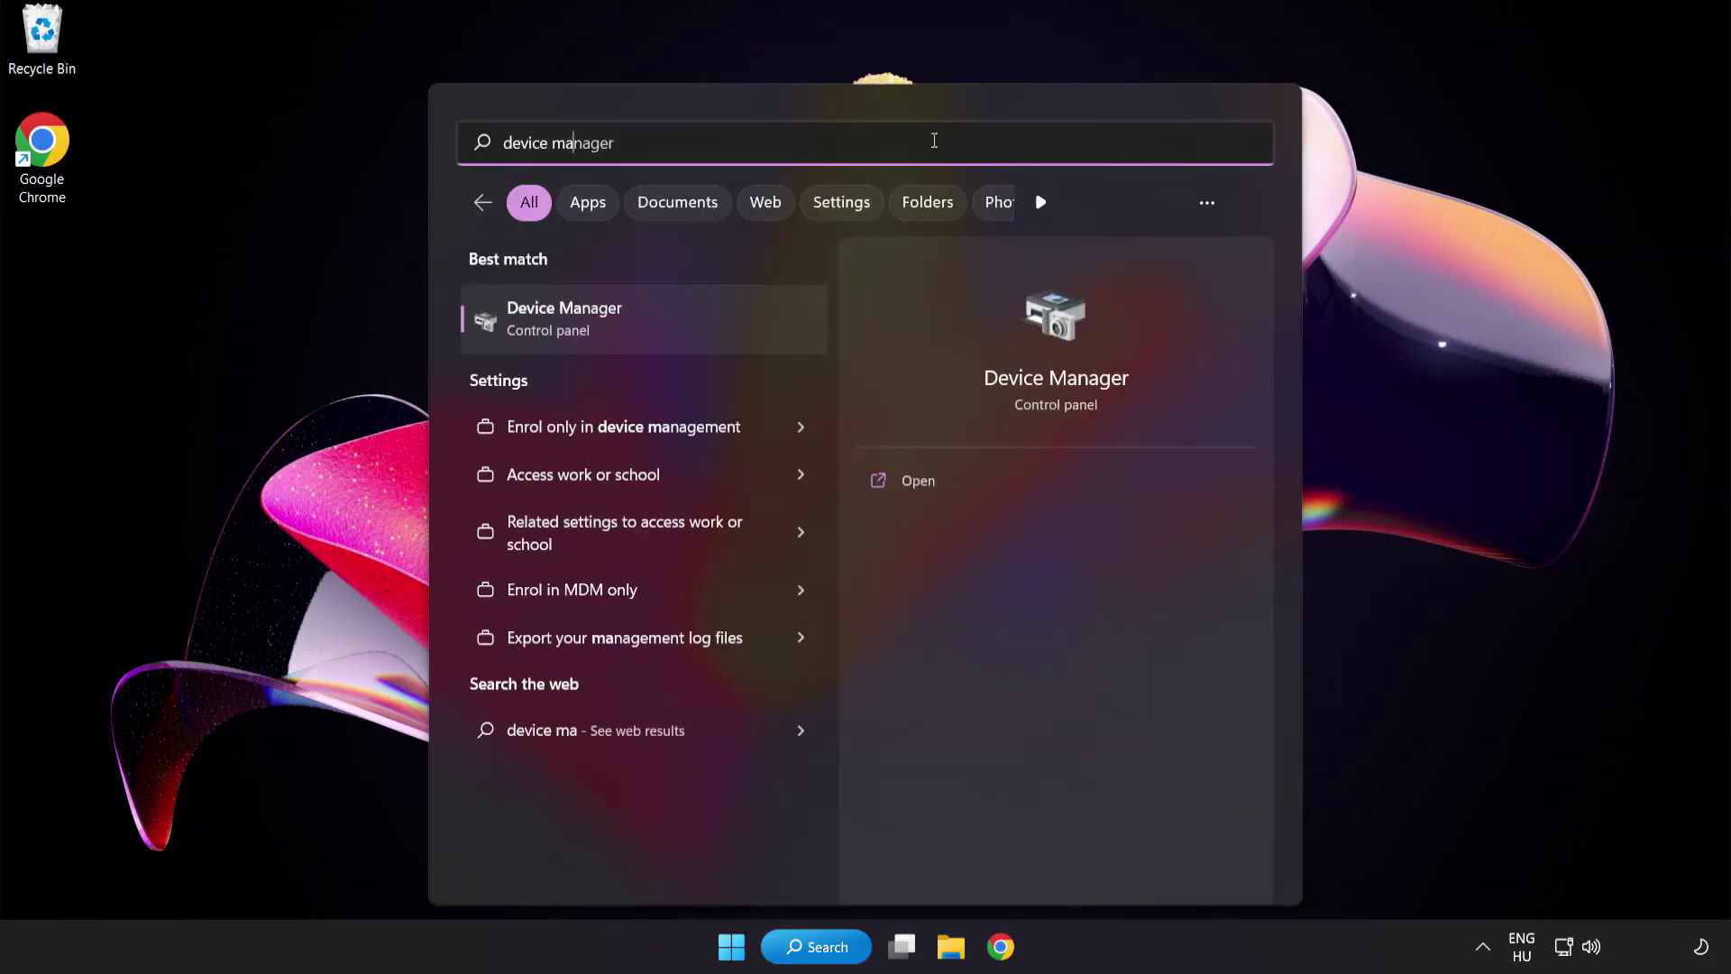
pyautogui.write('nager')
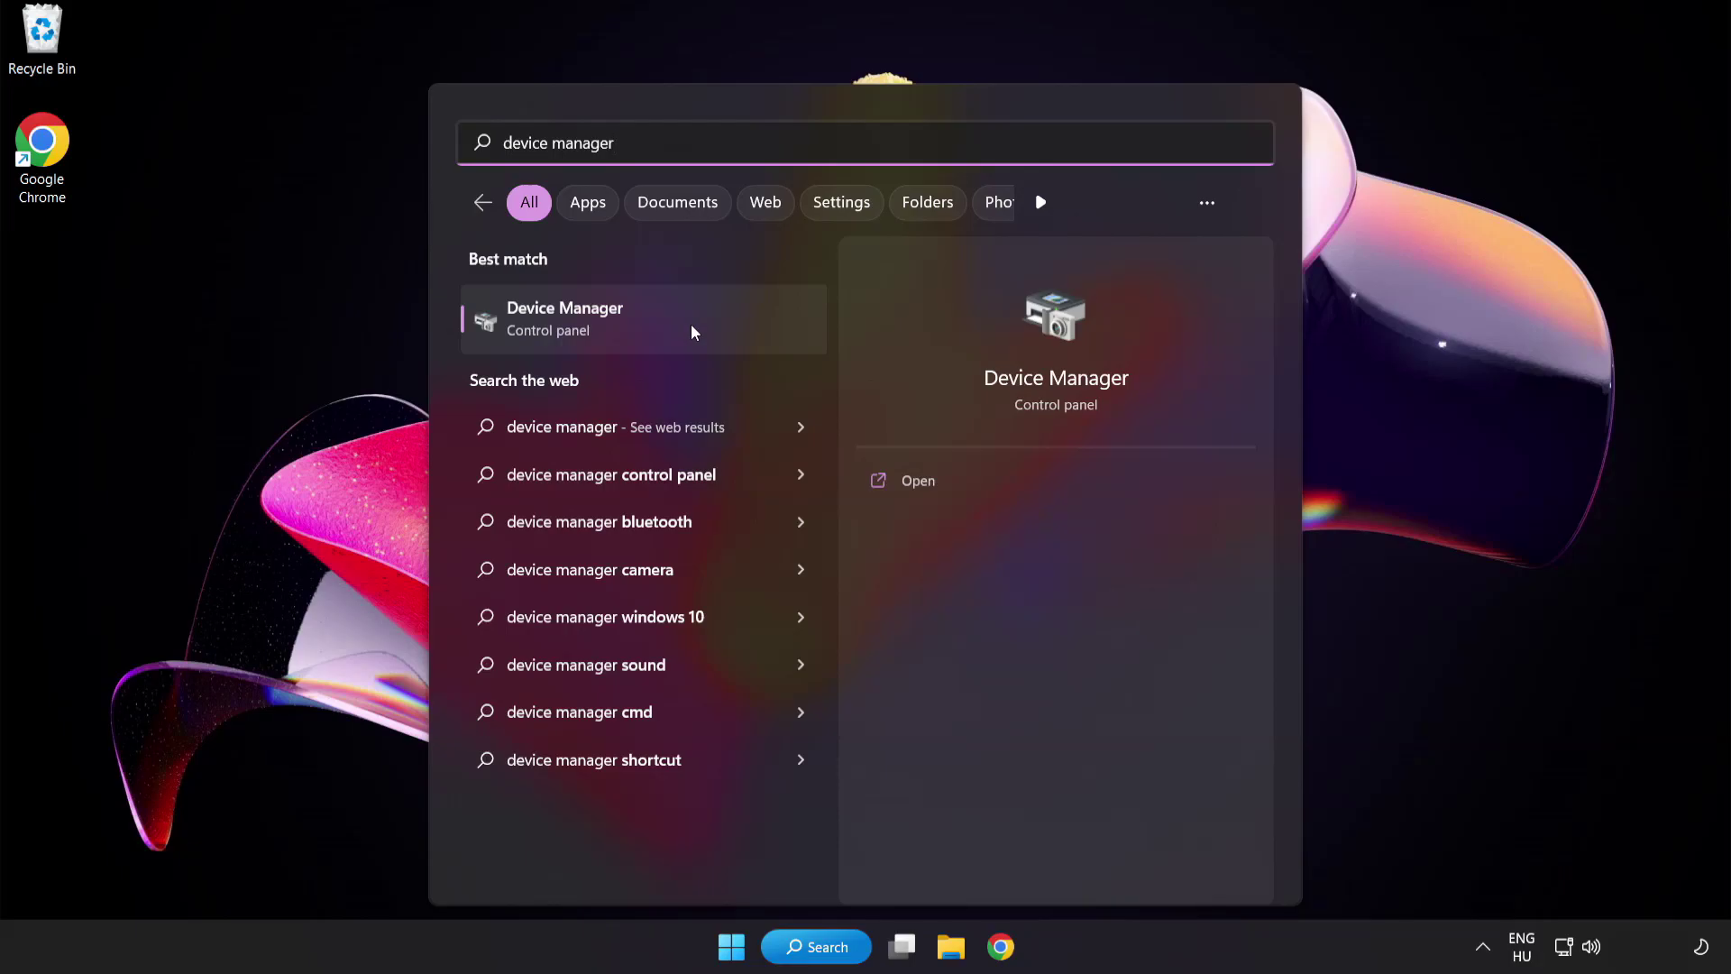
# Launch Device Manager from the results and centre its window
pyautogui.click(691, 323)
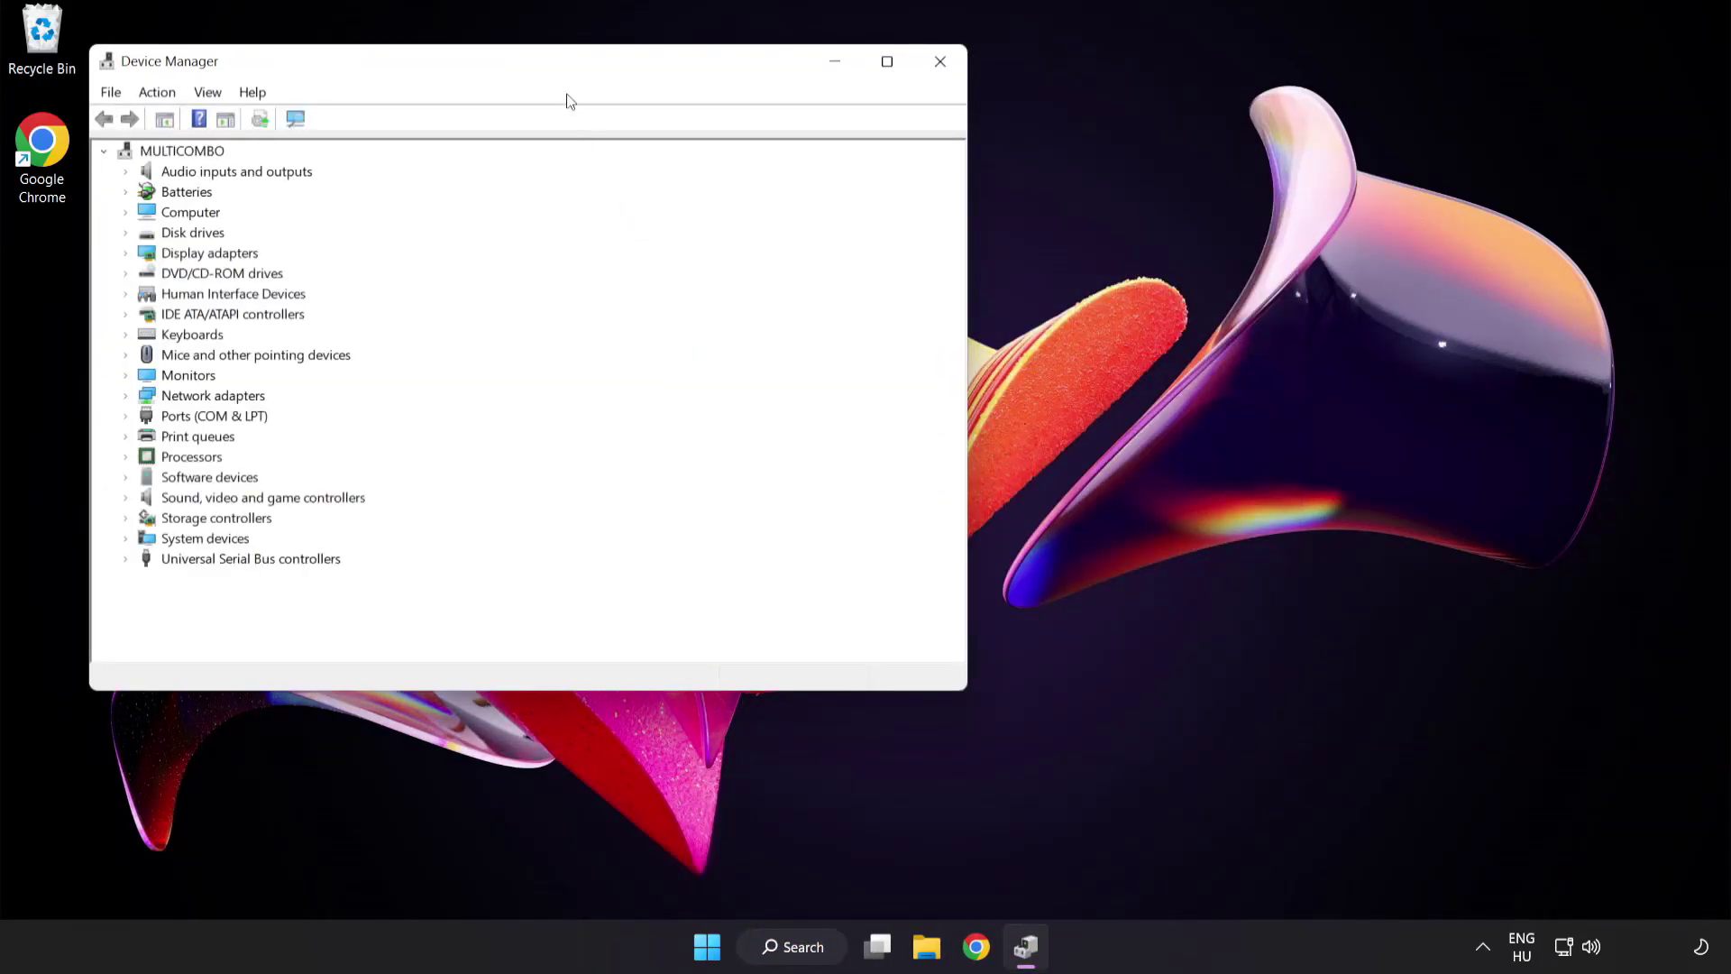
pyautogui.moveTo(558, 71); pyautogui.dragTo(847, 180)
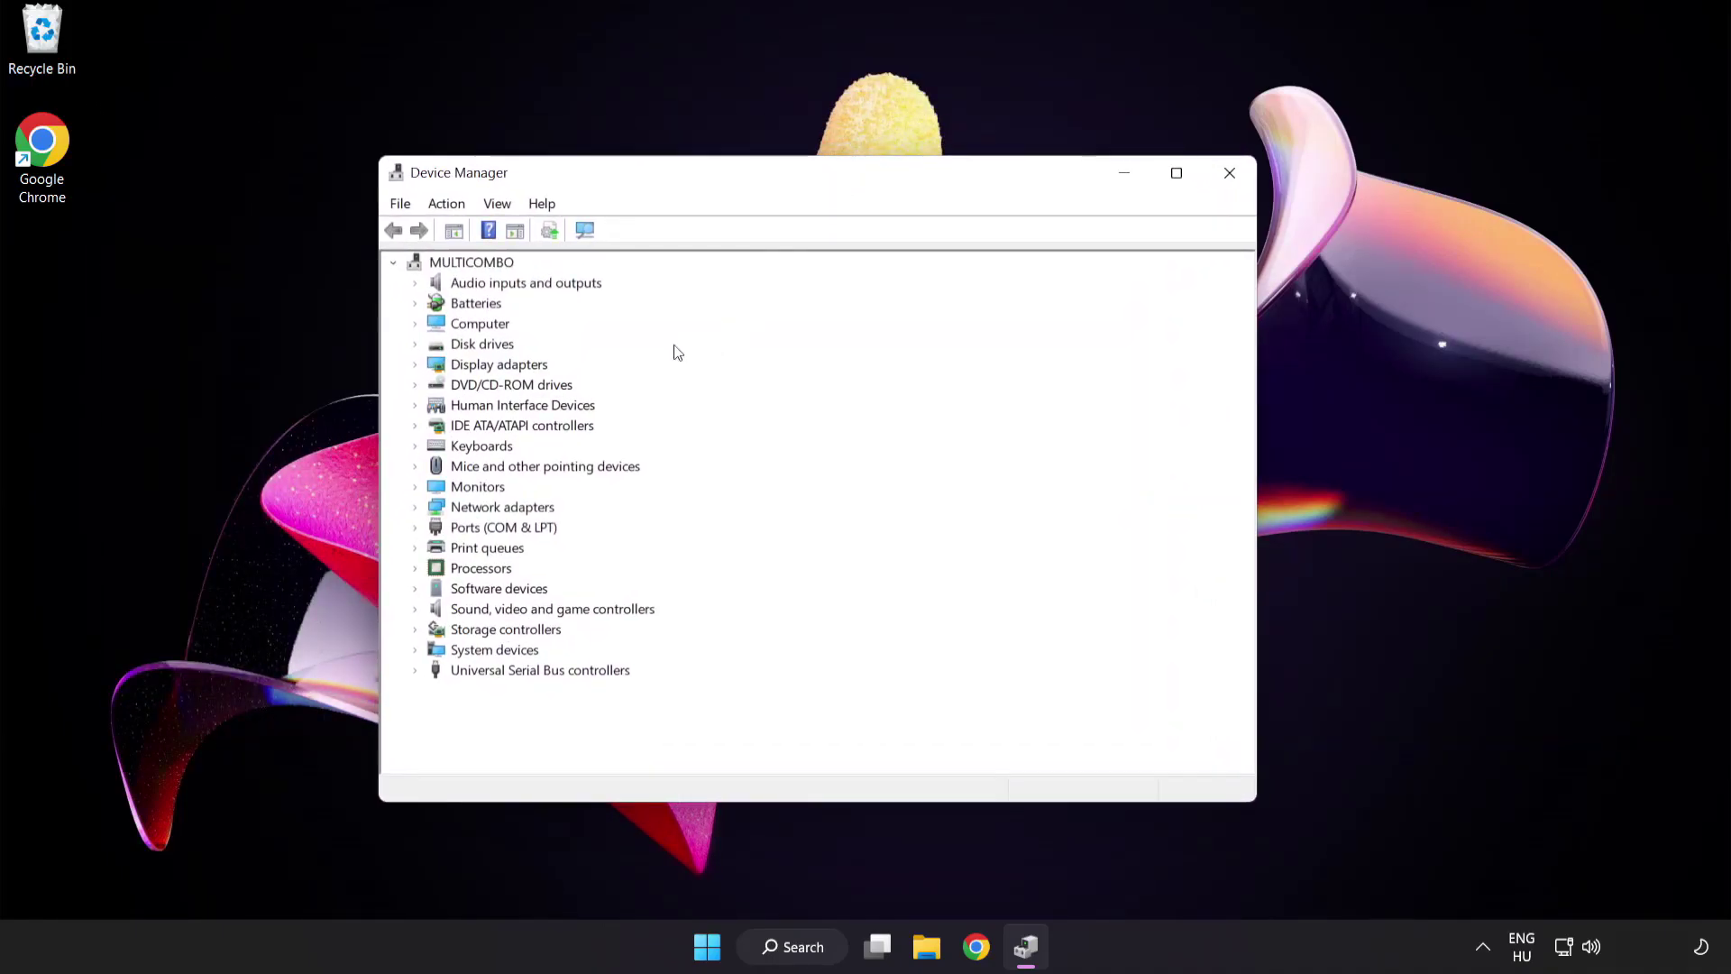
# Expand Display adapters and bring up actions for the VMware SVGA 3D adapter
pyautogui.click(534, 372)
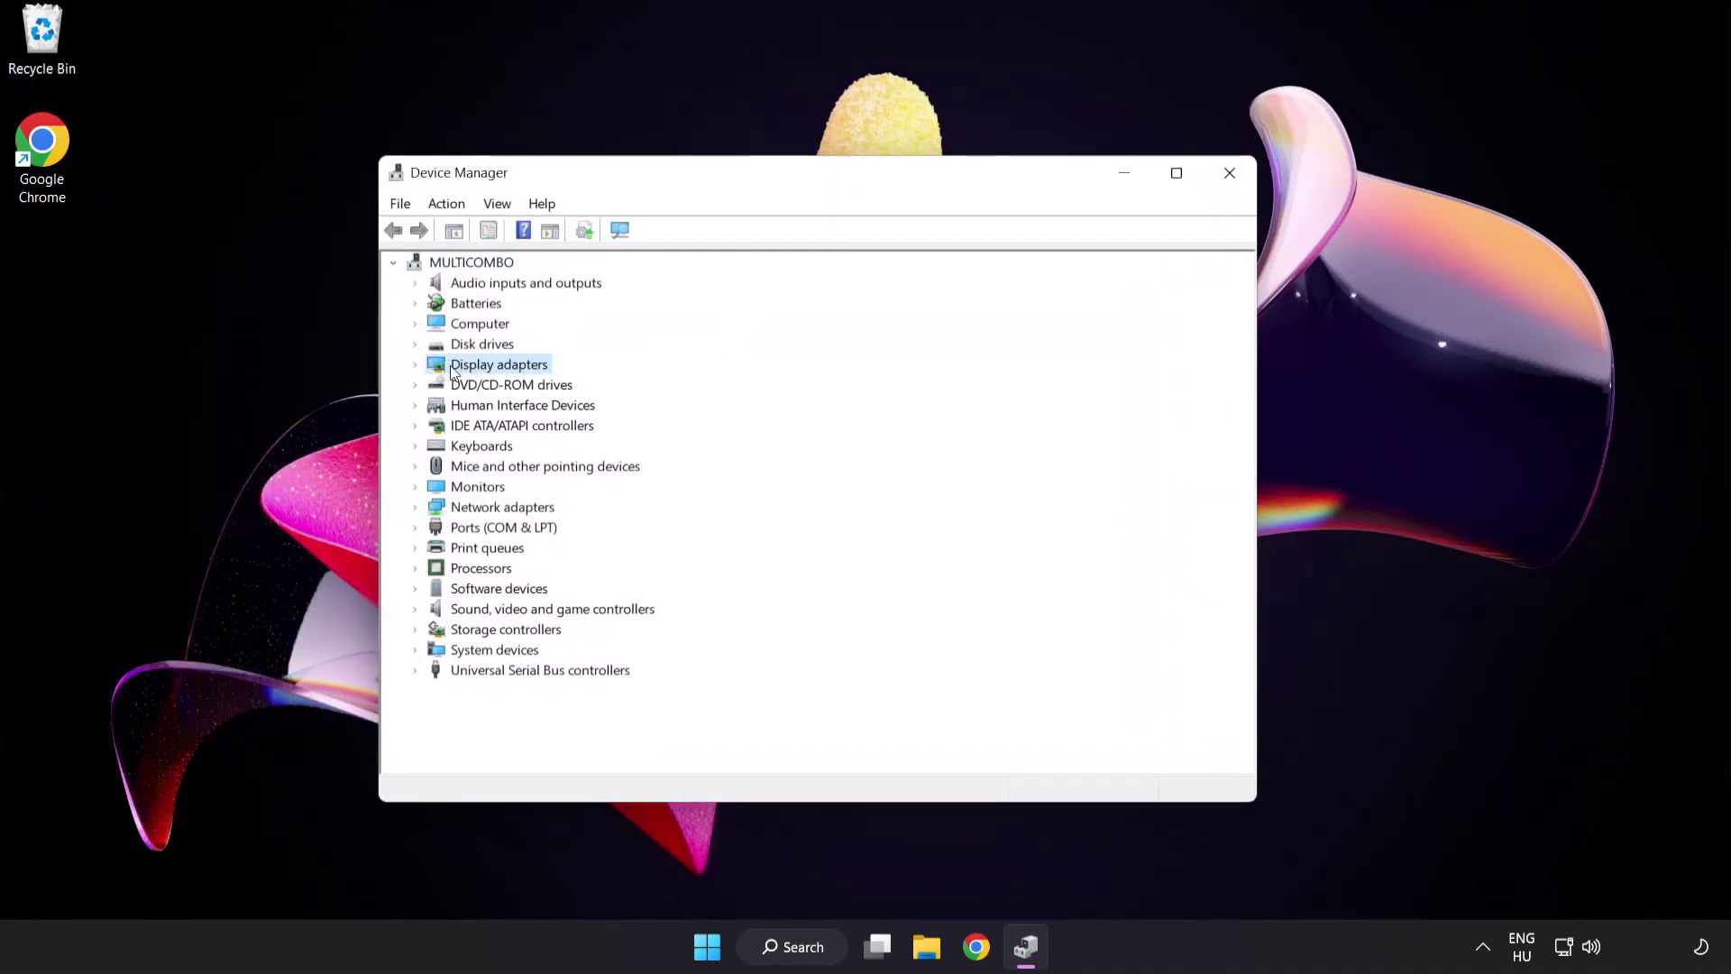
pyautogui.click(417, 369)
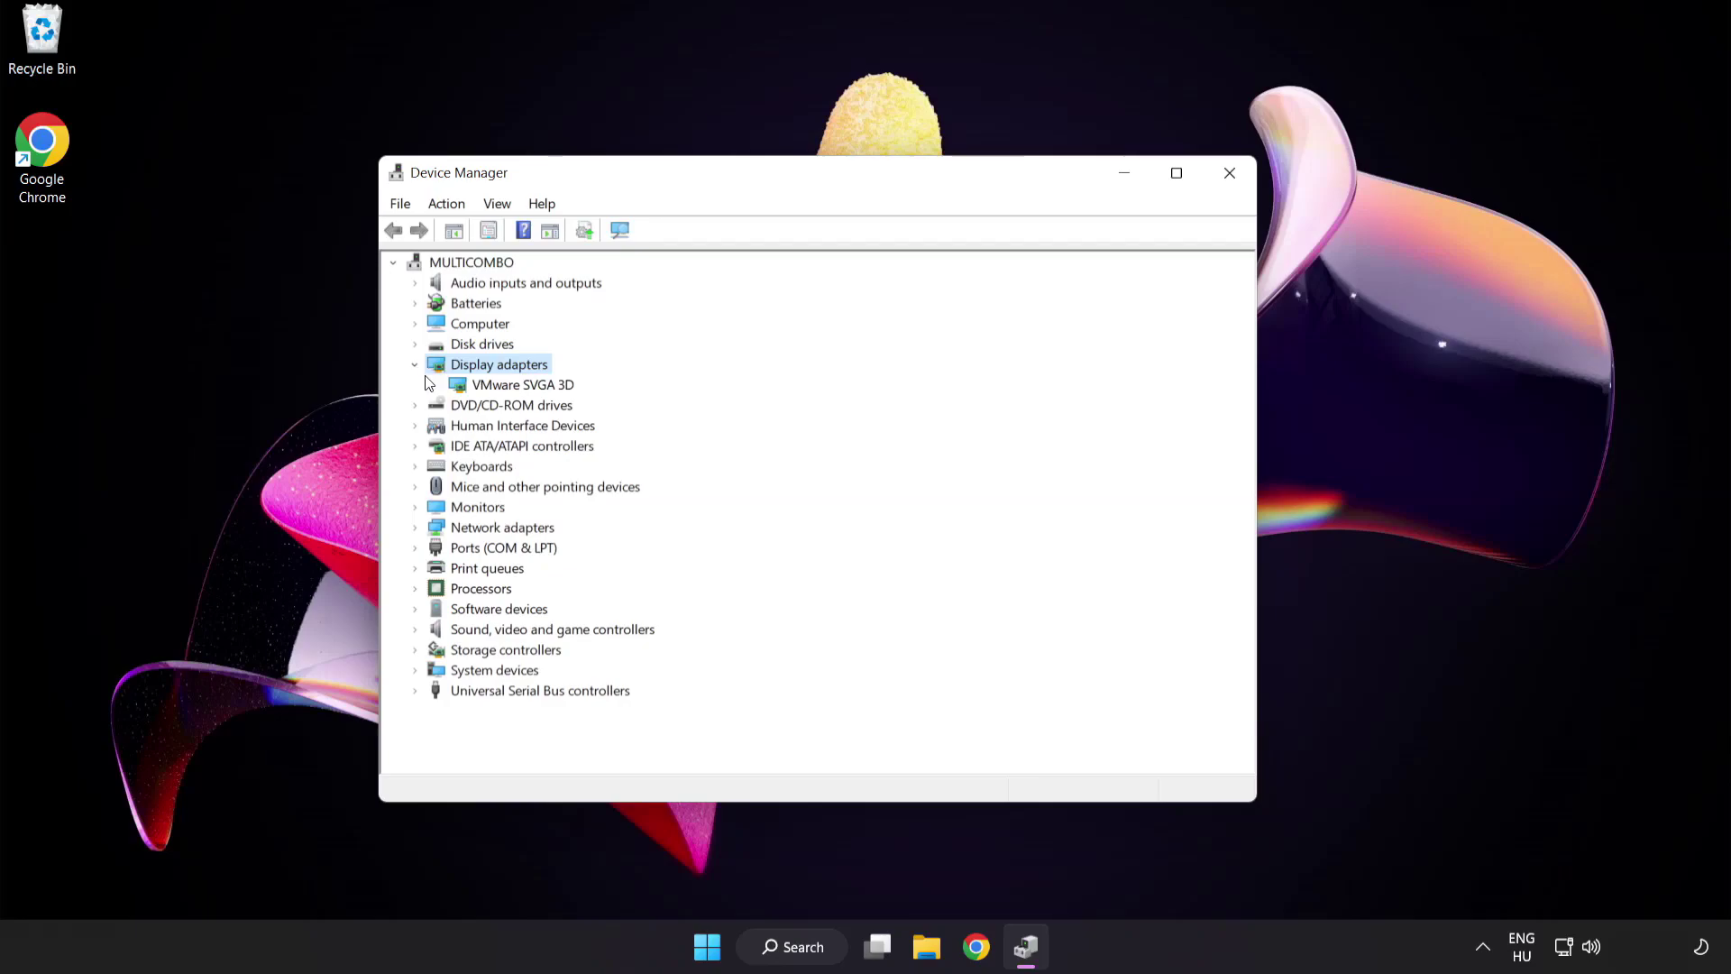
pyautogui.click(458, 386)
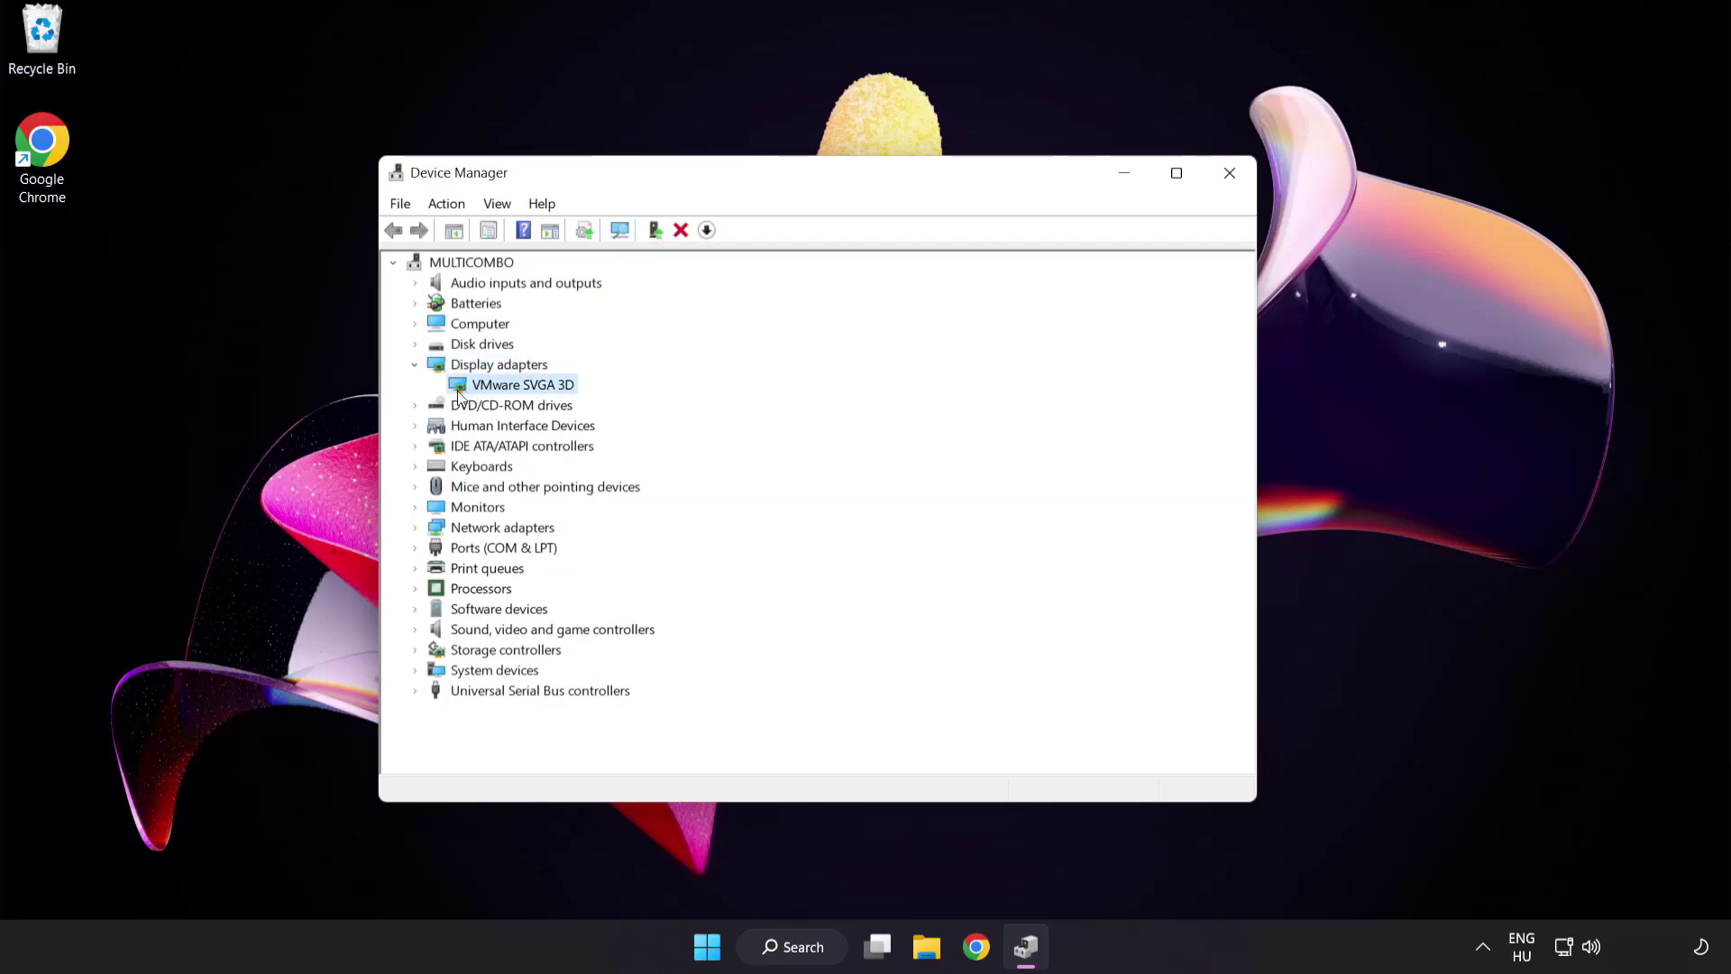
pyautogui.rightClick(511, 387)
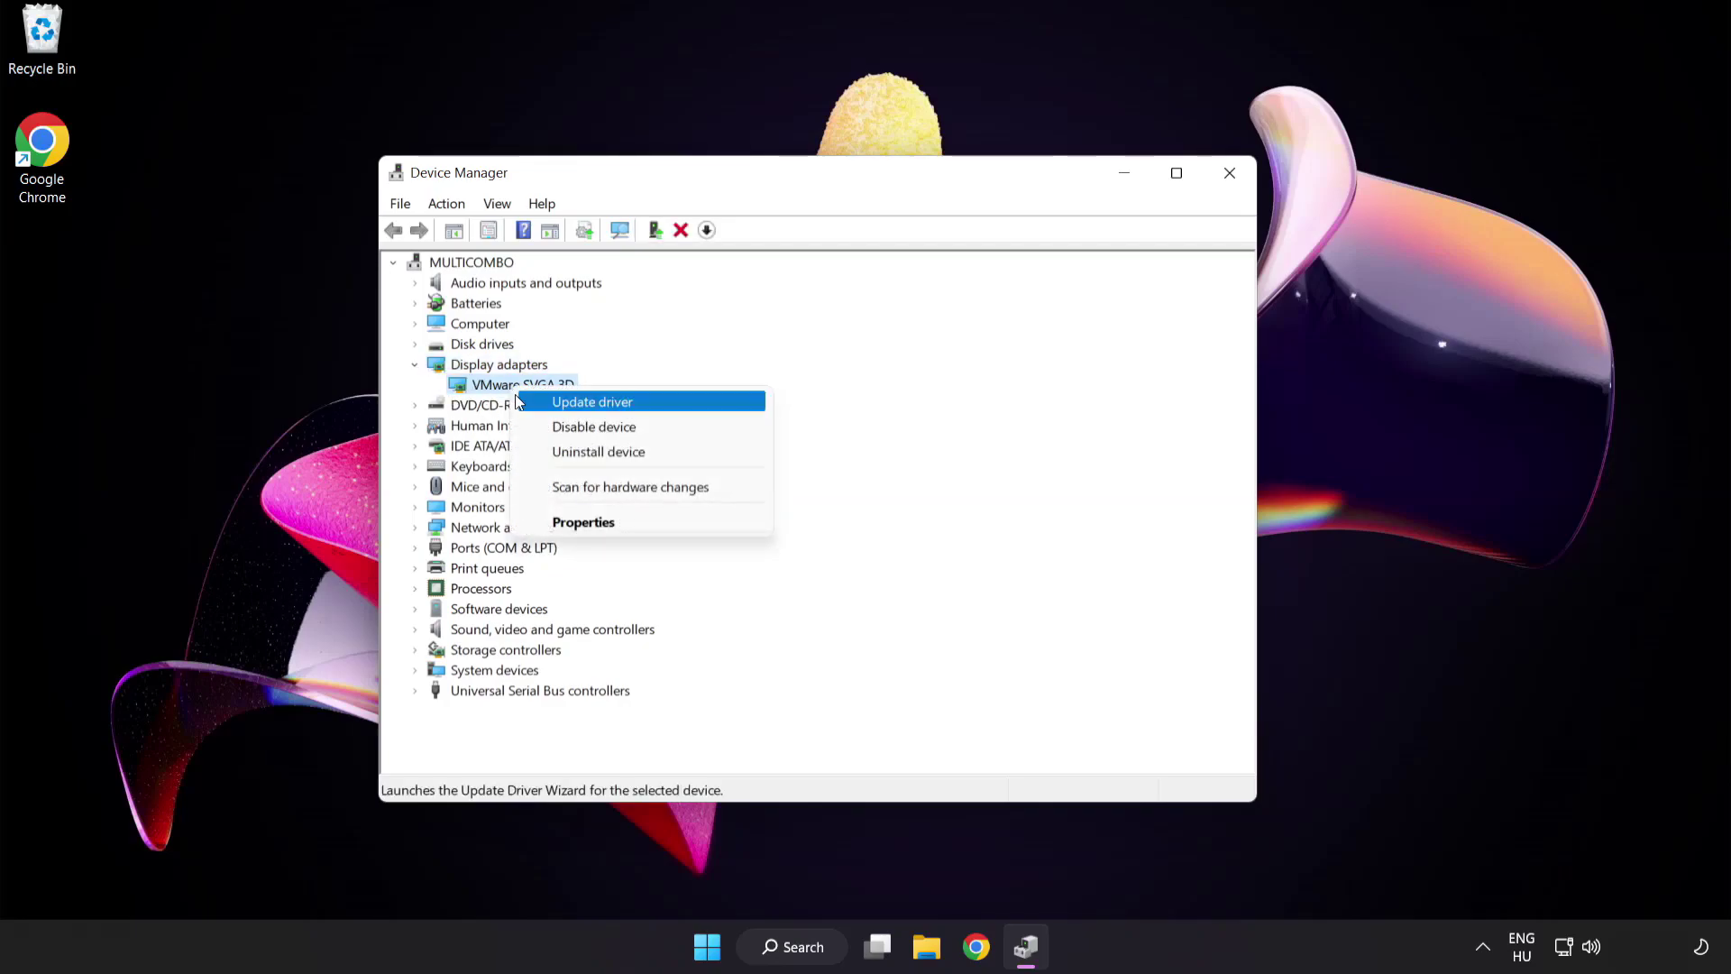
# Run an automatic driver search for VMware SVGA 3D, accept the best-driver result, and close Device Manager
pyautogui.click(671, 404)
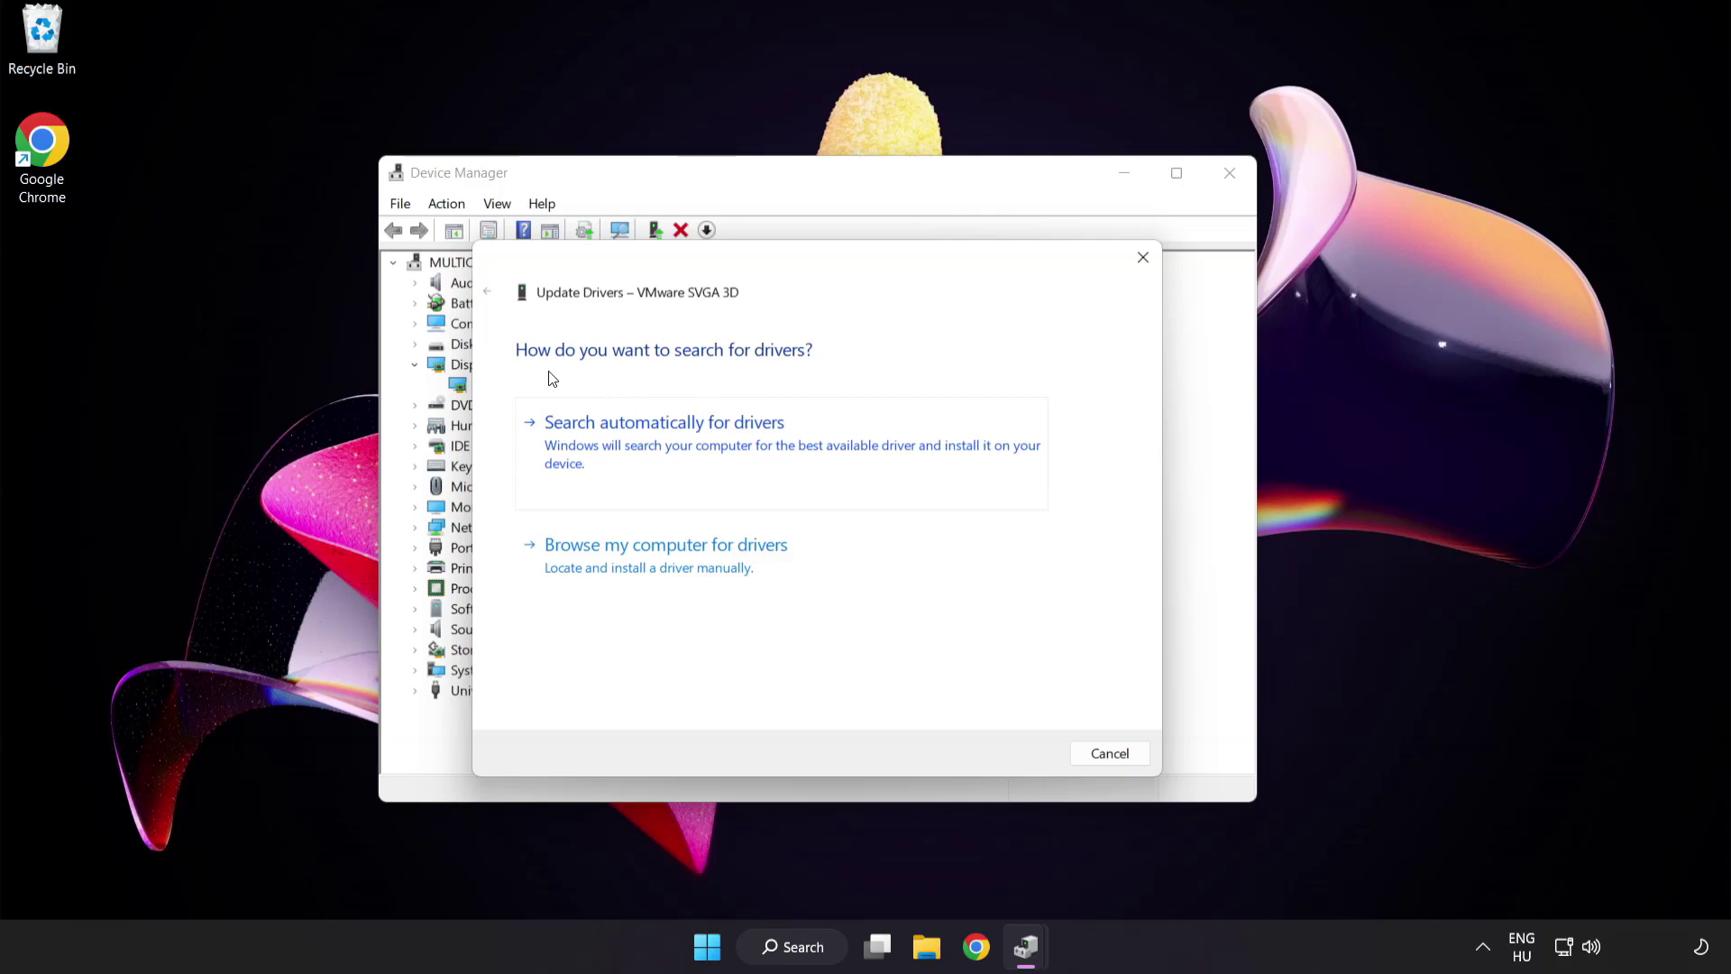
pyautogui.click(753, 440)
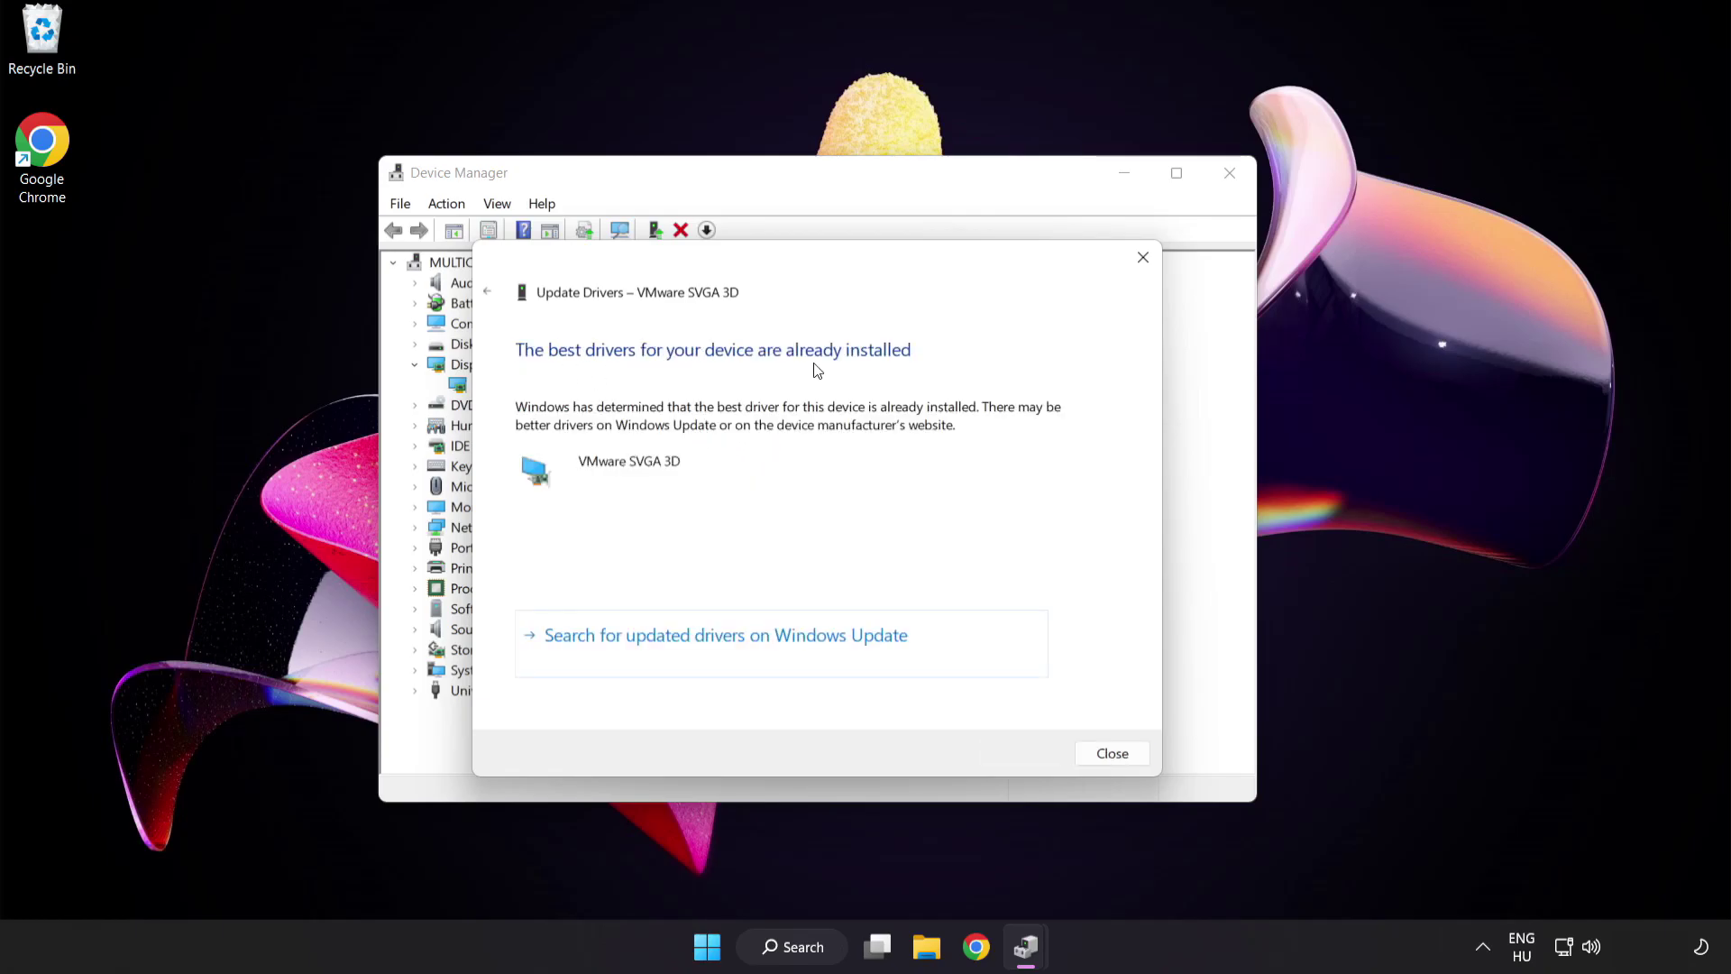
pyautogui.click(1106, 756)
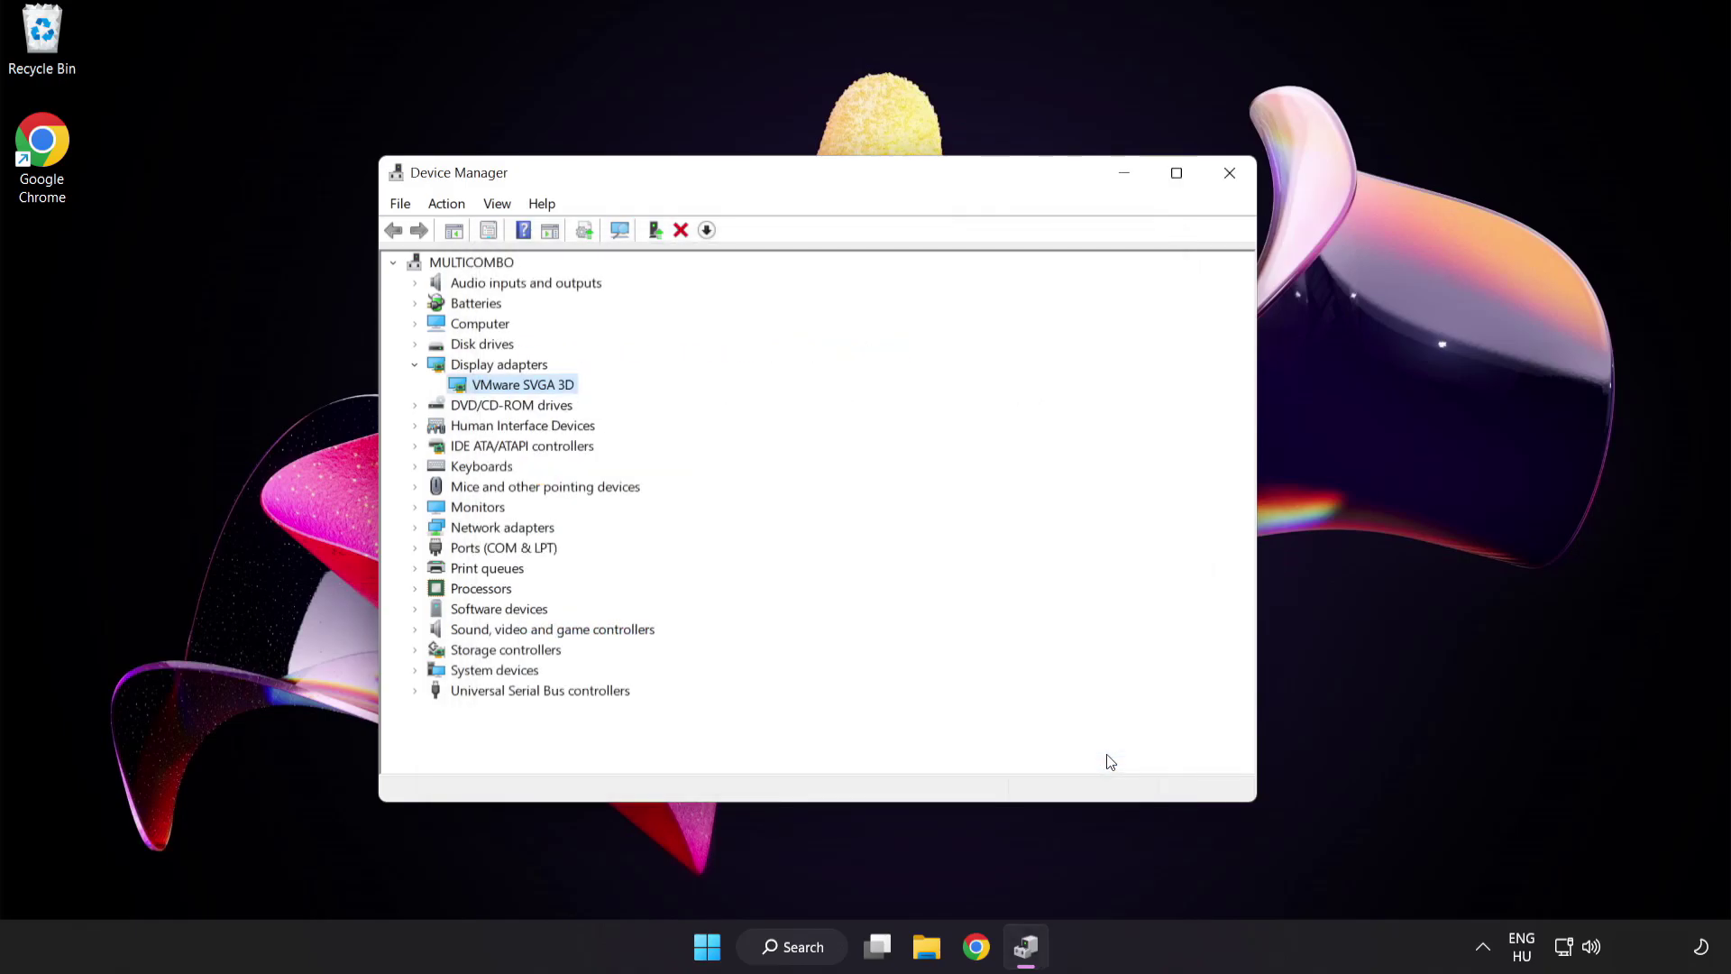
pyautogui.click(1230, 178)
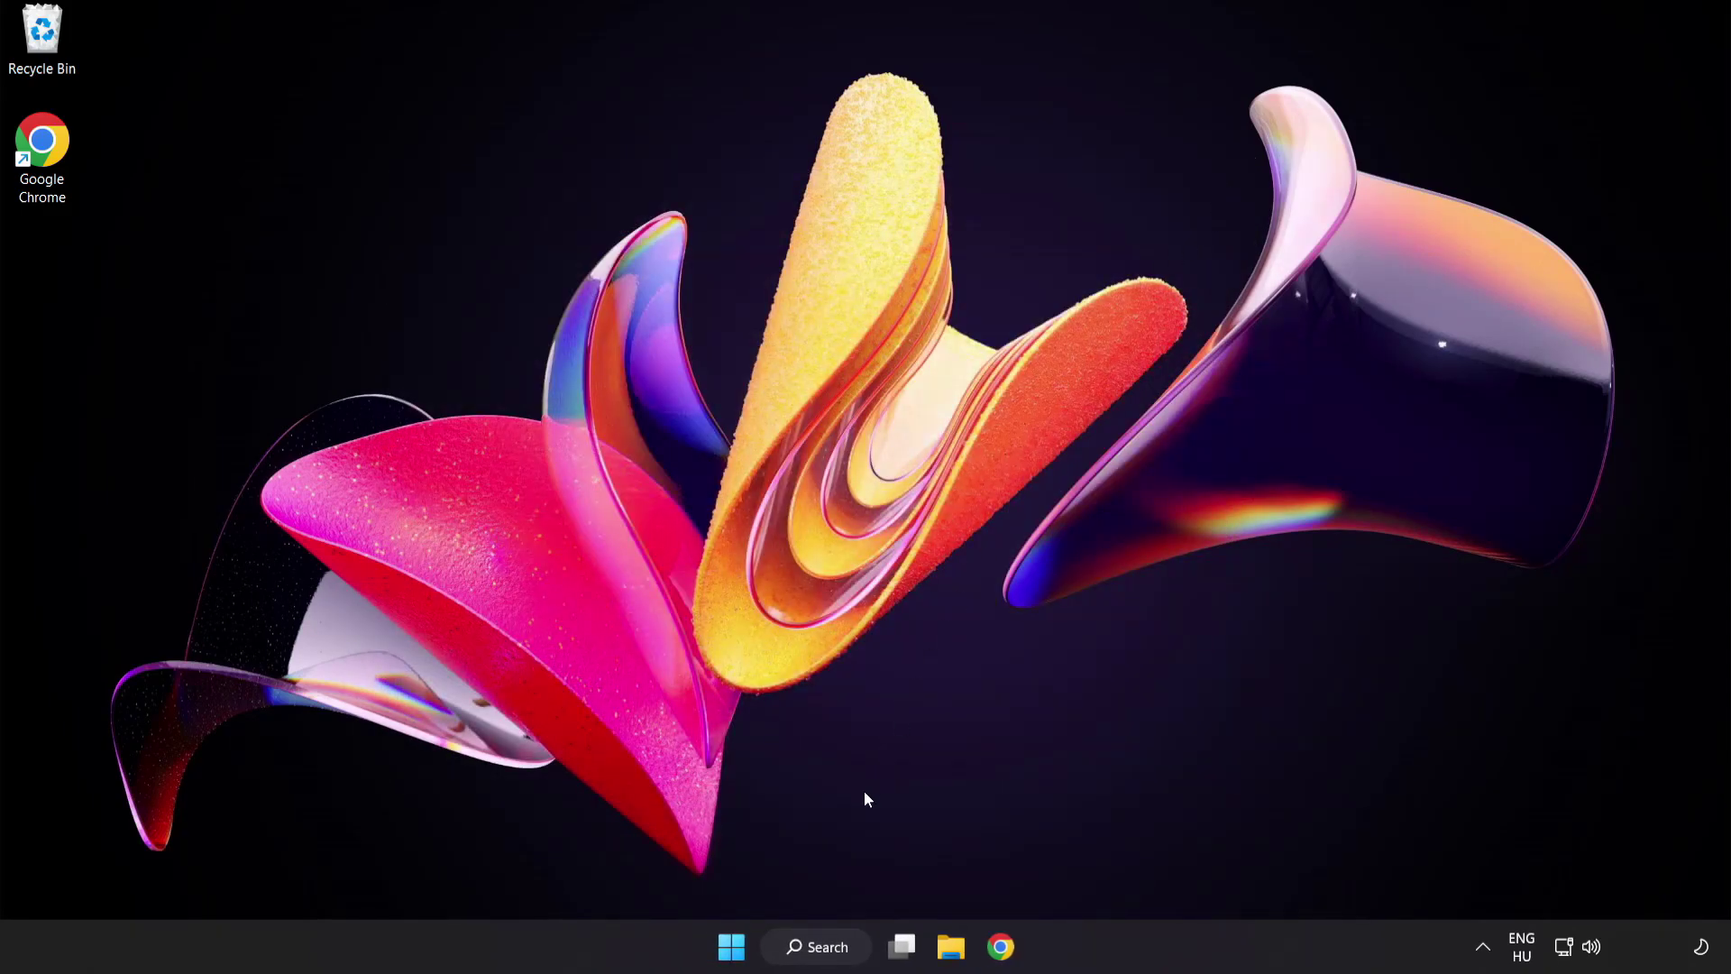
# Bring up Windows Search to look for Windows Update settings
pyautogui.click(837, 951)
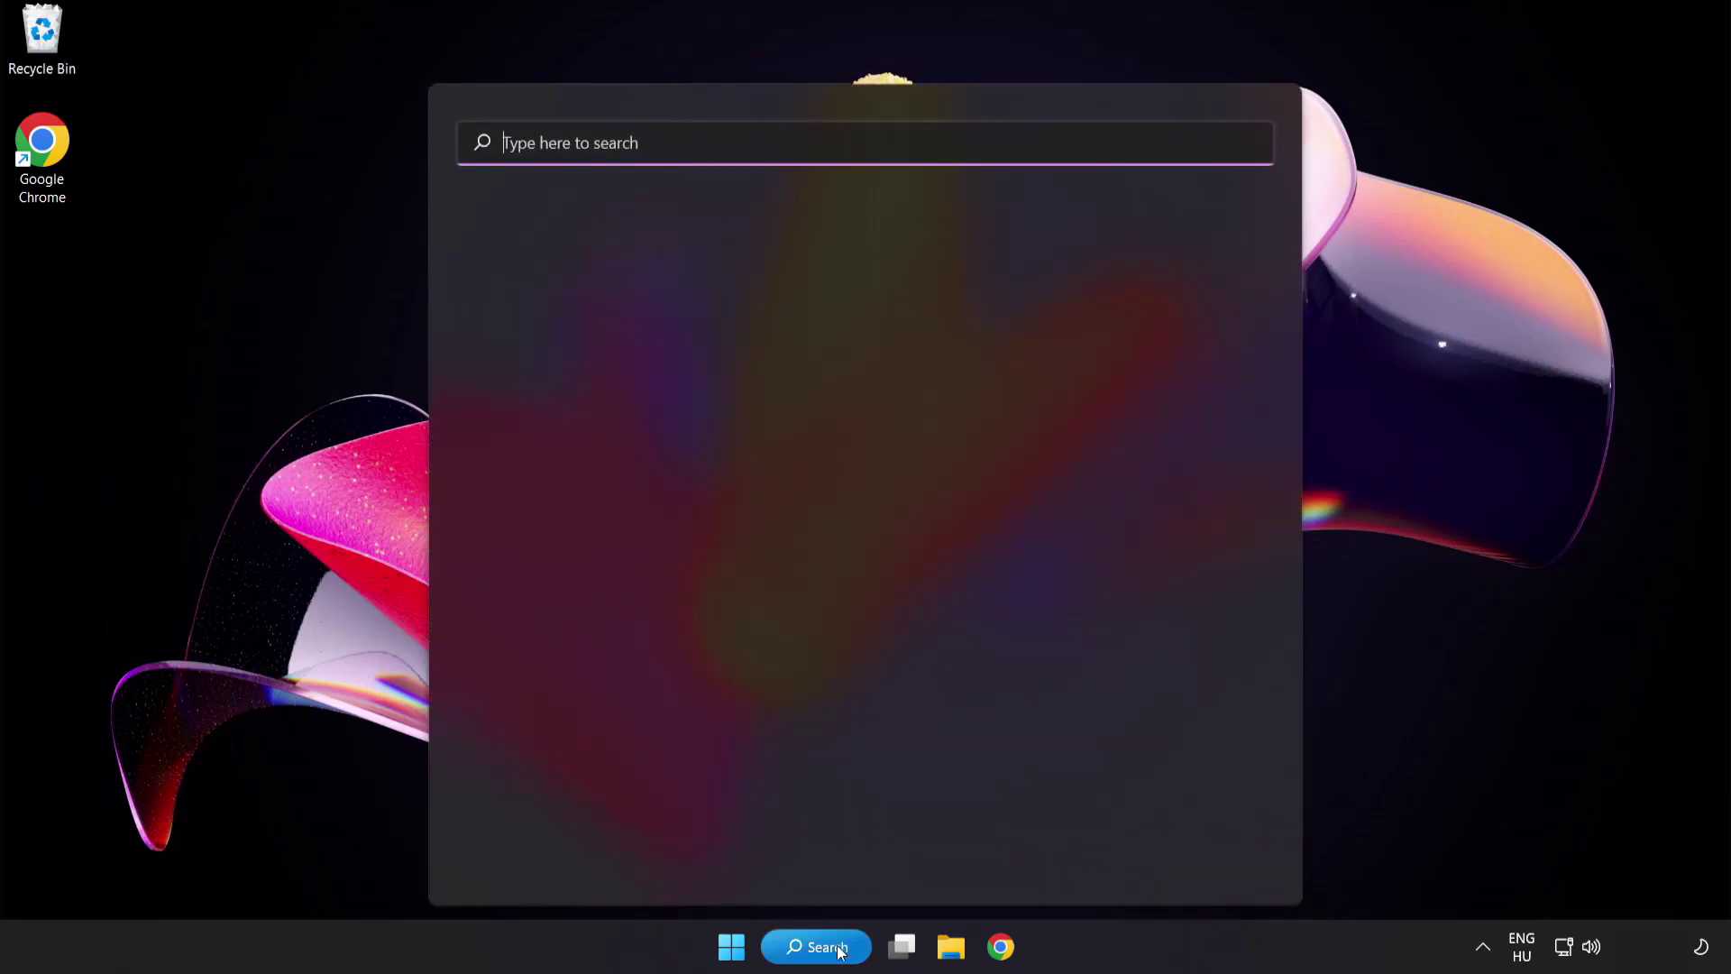
pyautogui.write('u')
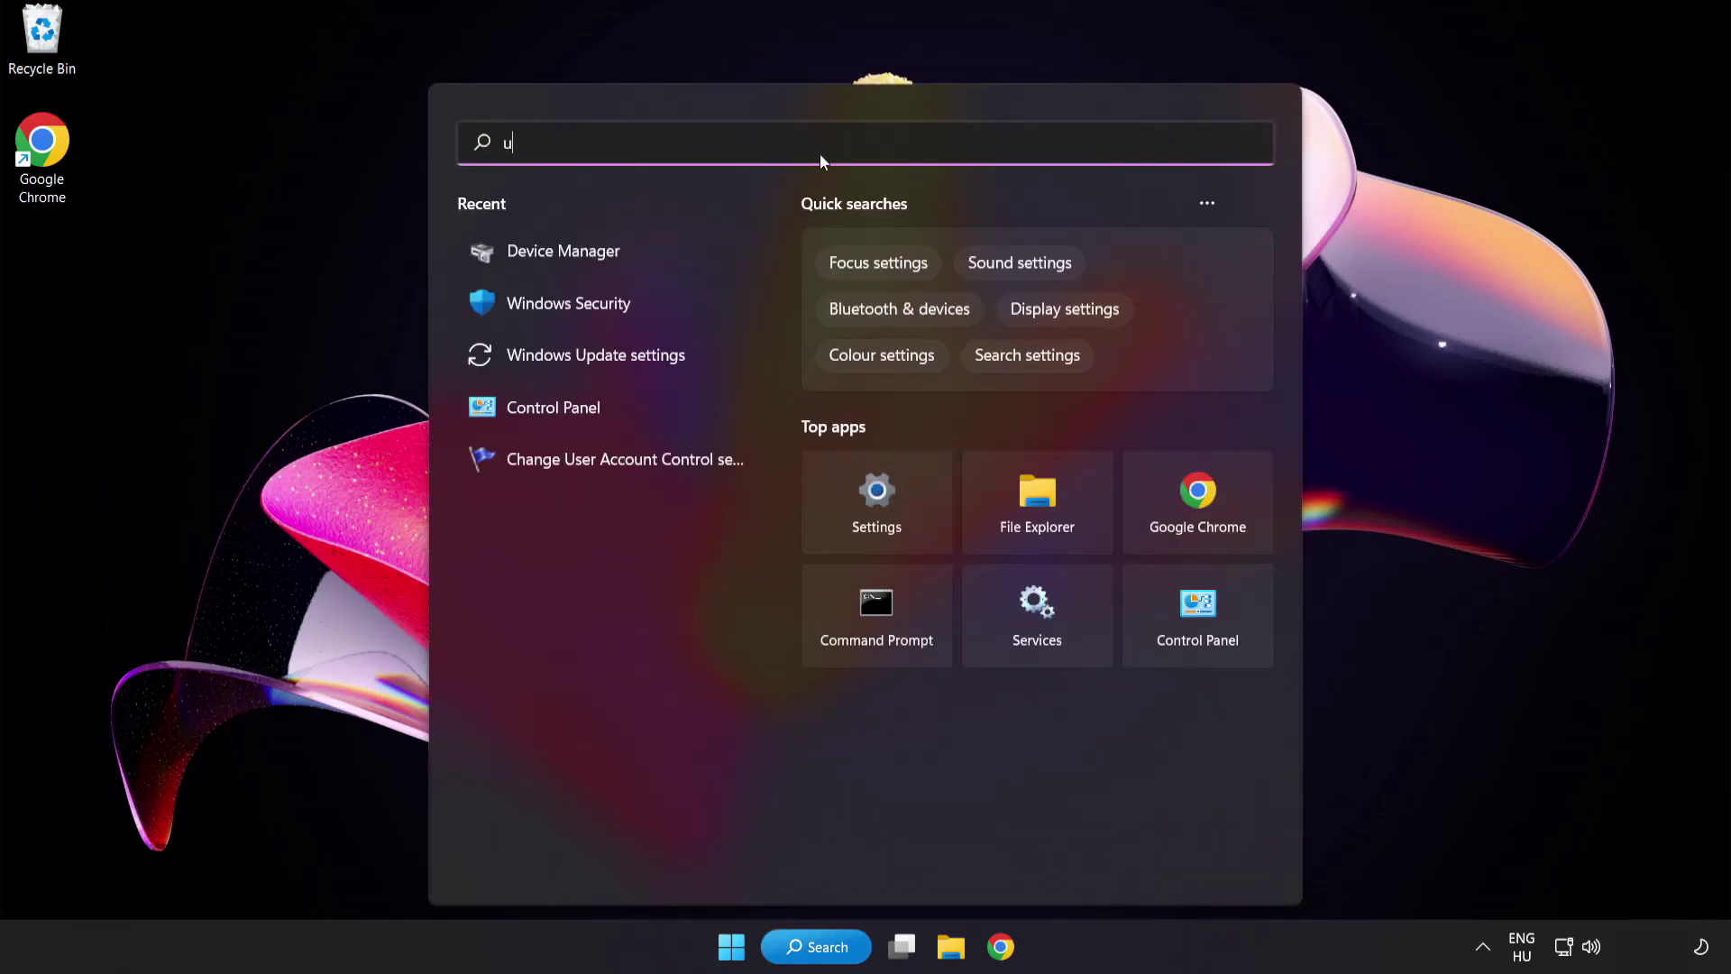
pyautogui.write('pdate')
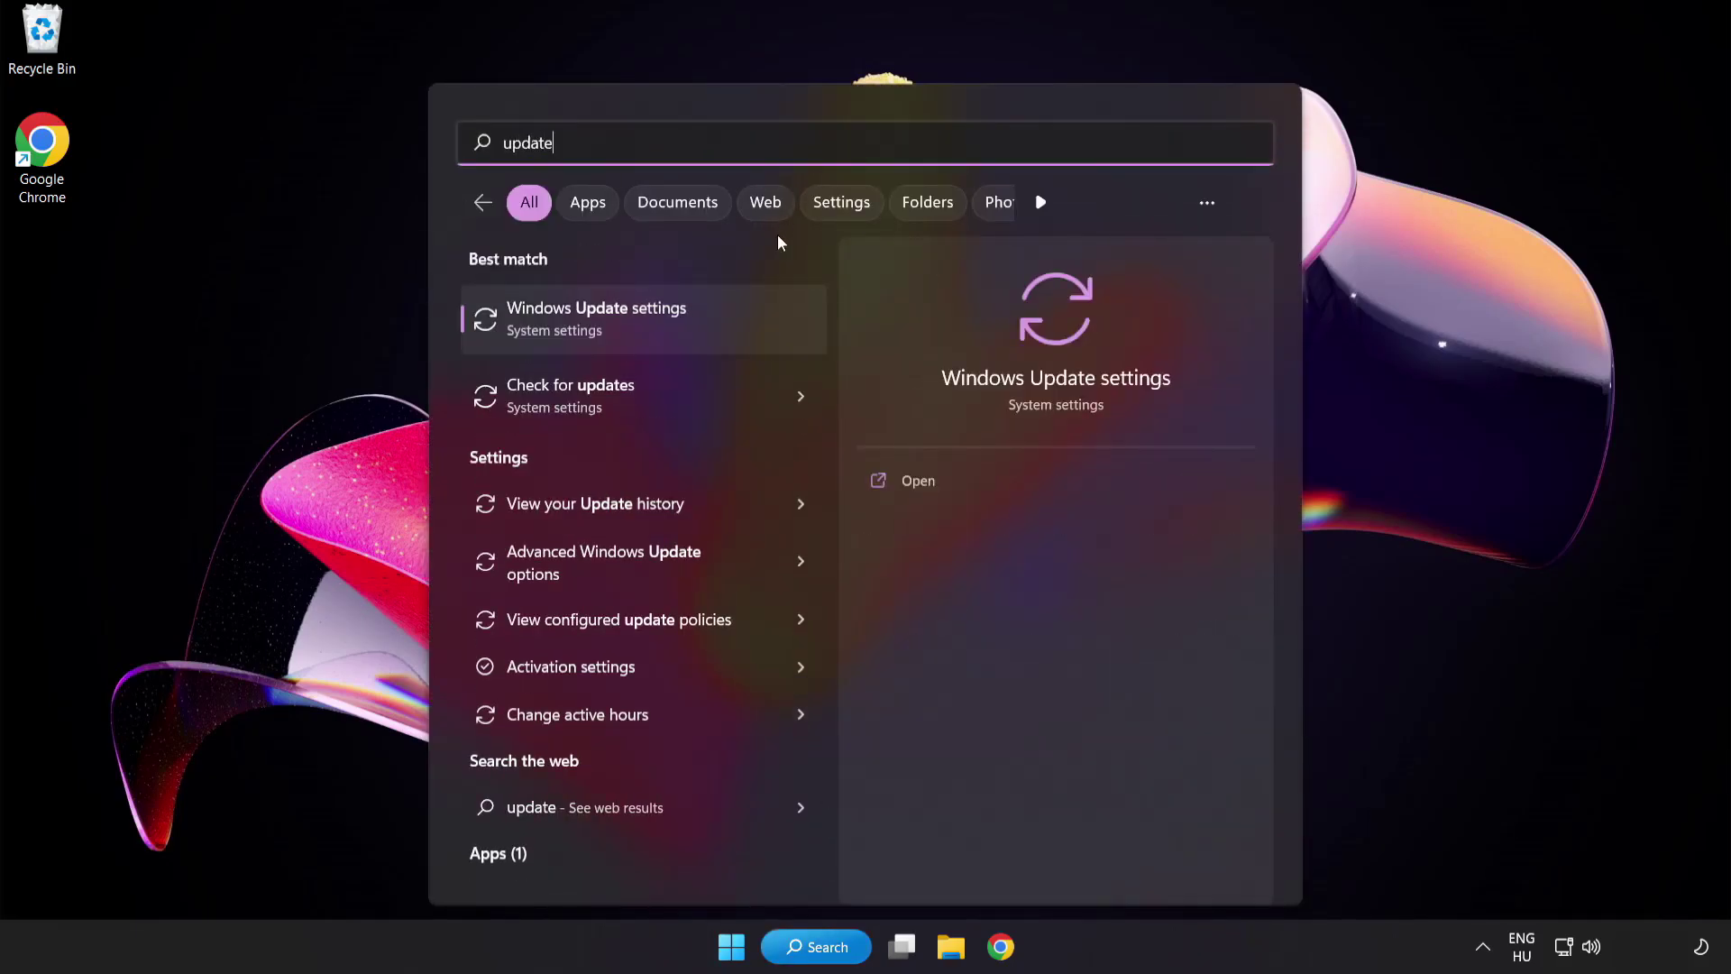
# Run a Windows Update check confirming the PC is up to date, then close Settings
pyautogui.click(661, 328)
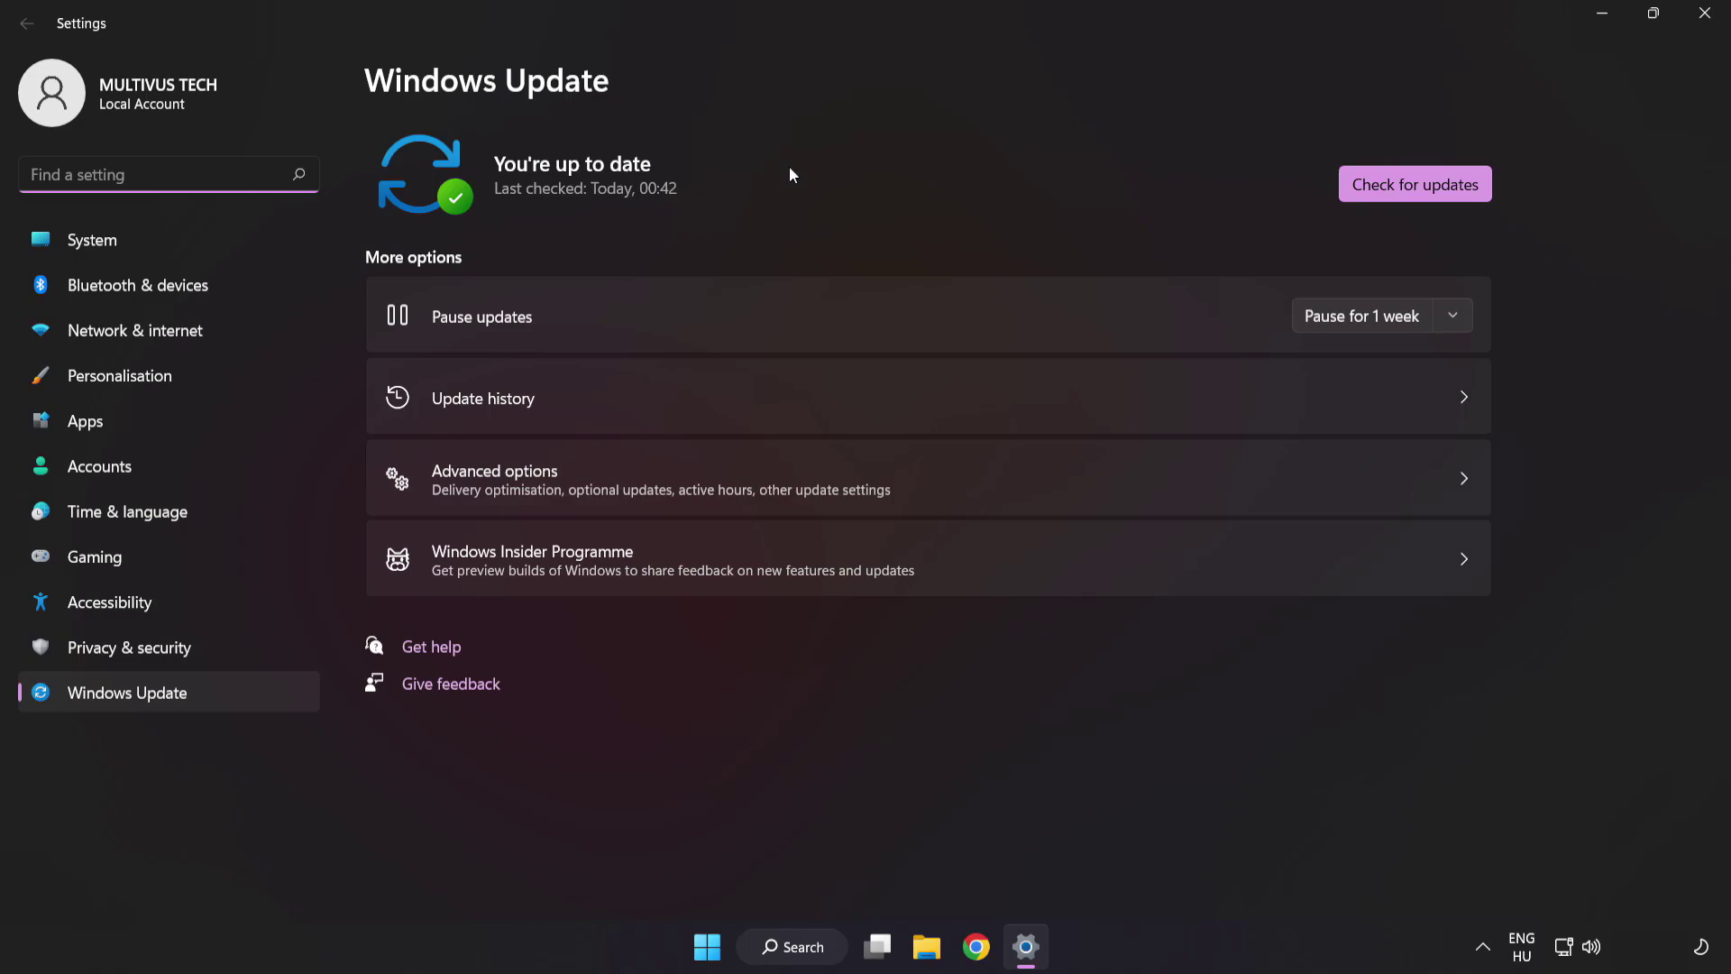
pyautogui.click(1409, 193)
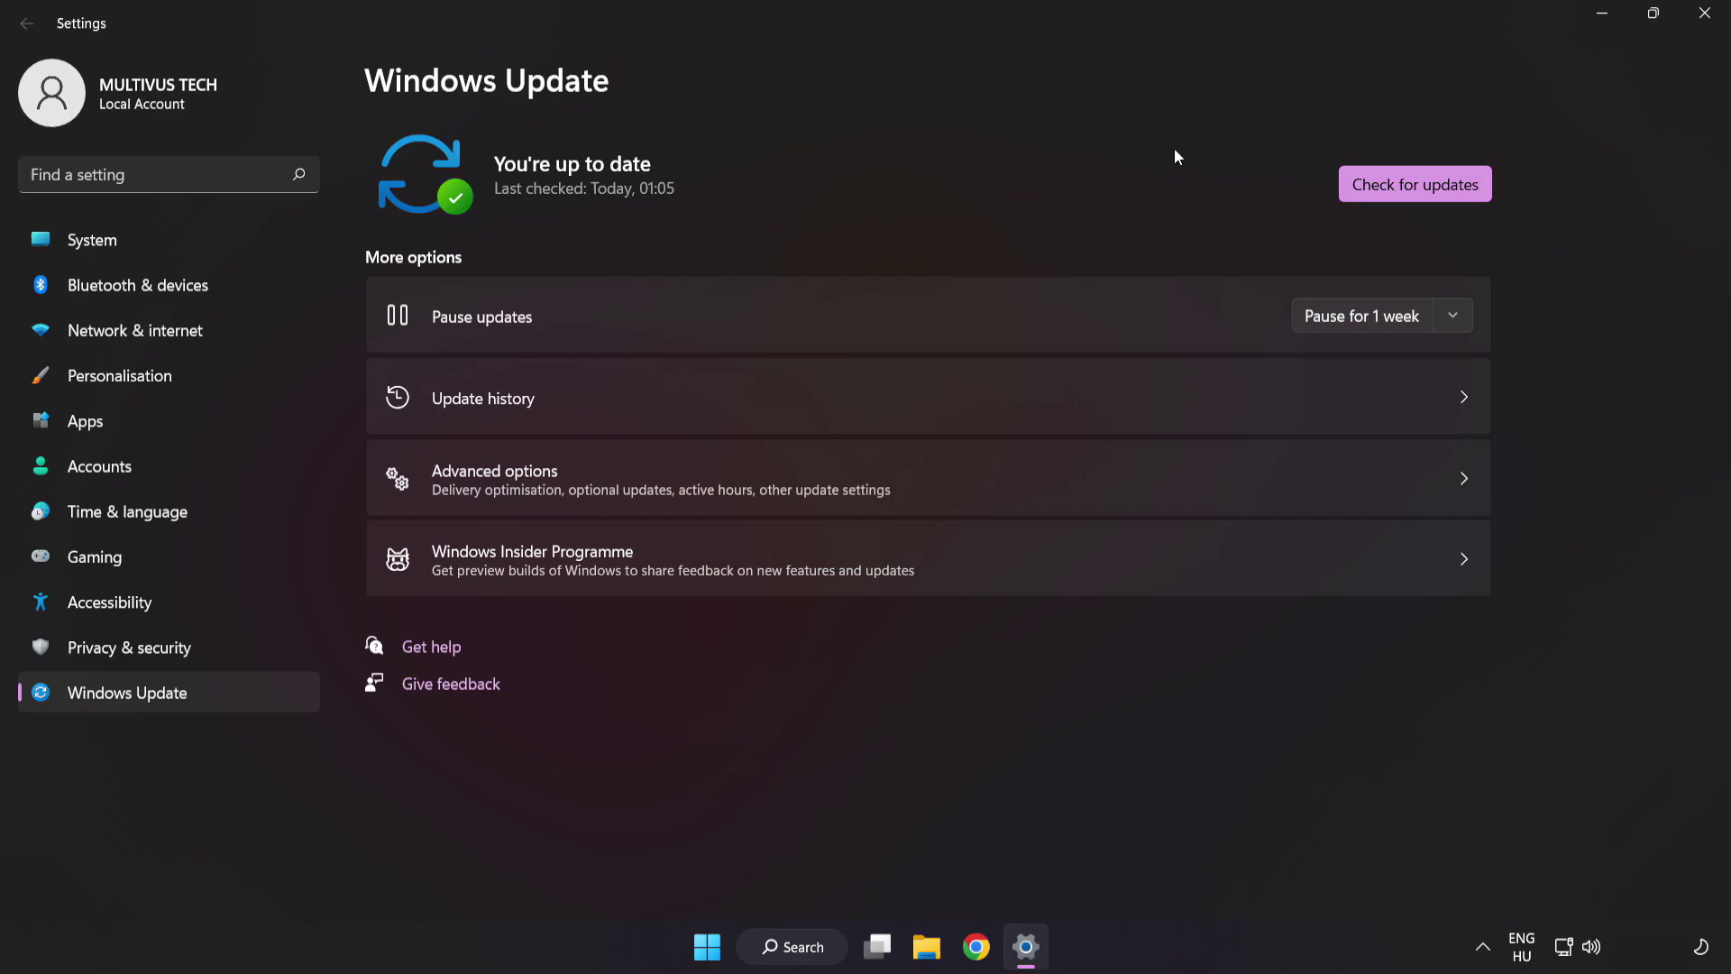
pyautogui.click(1701, 25)
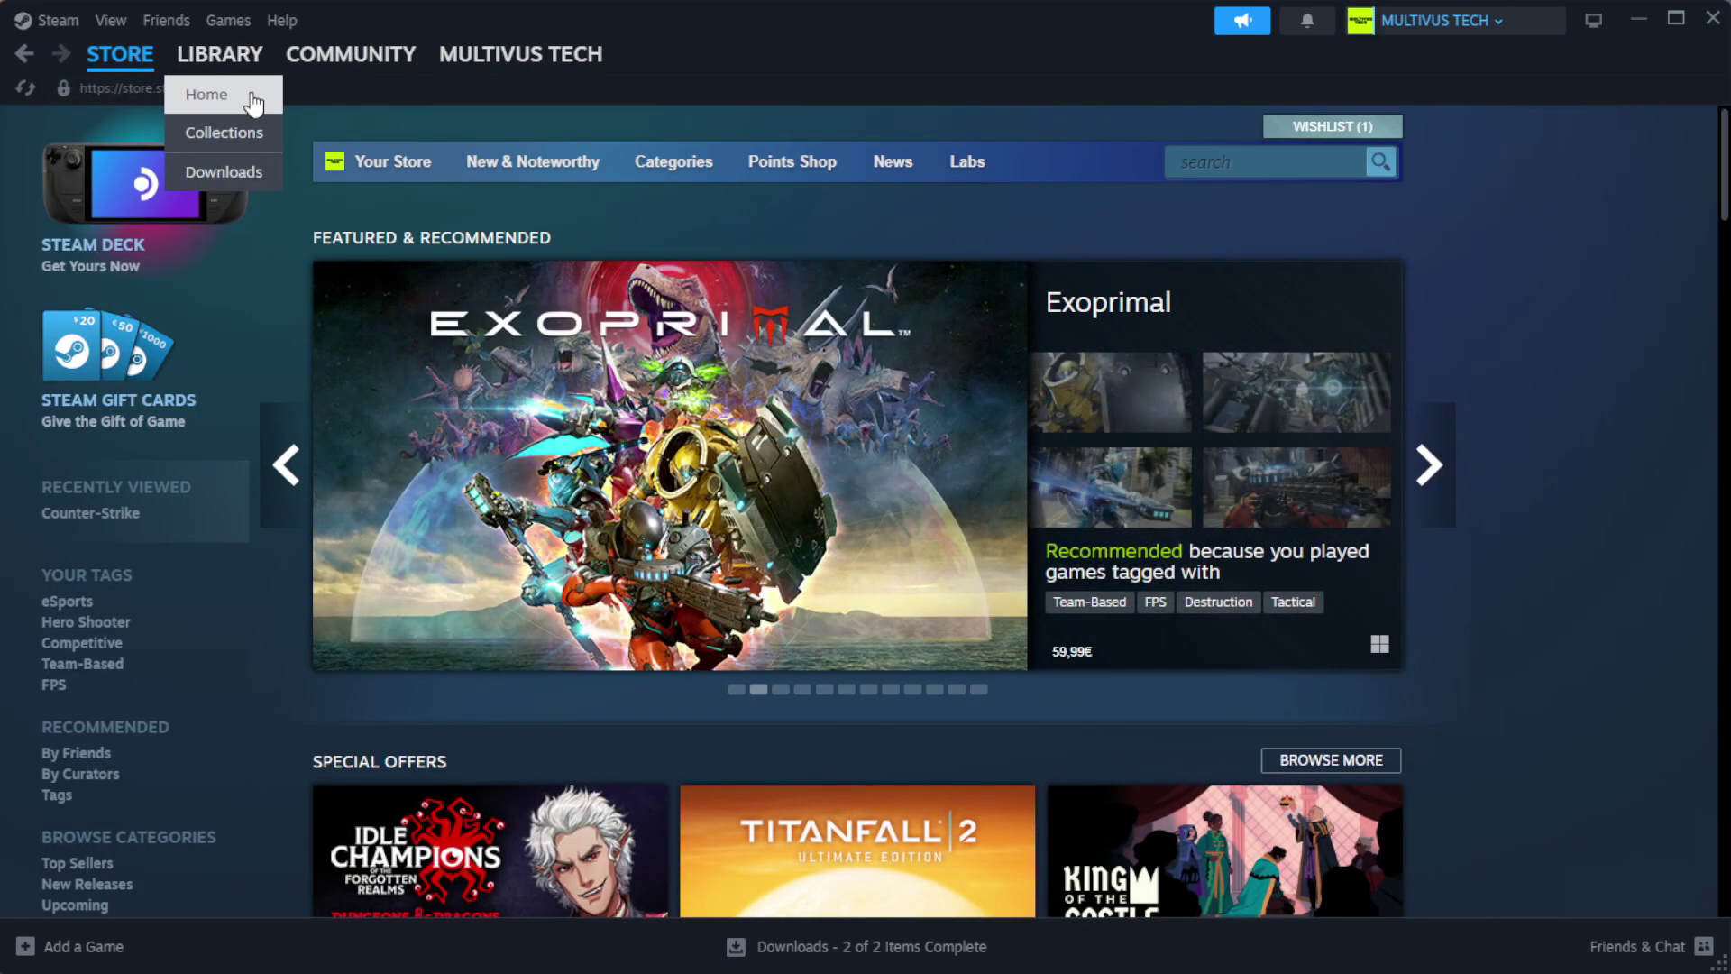
# Show the Steam Library home and bring up options for YOUR NOT WORKING GAME
pyautogui.click(220, 94)
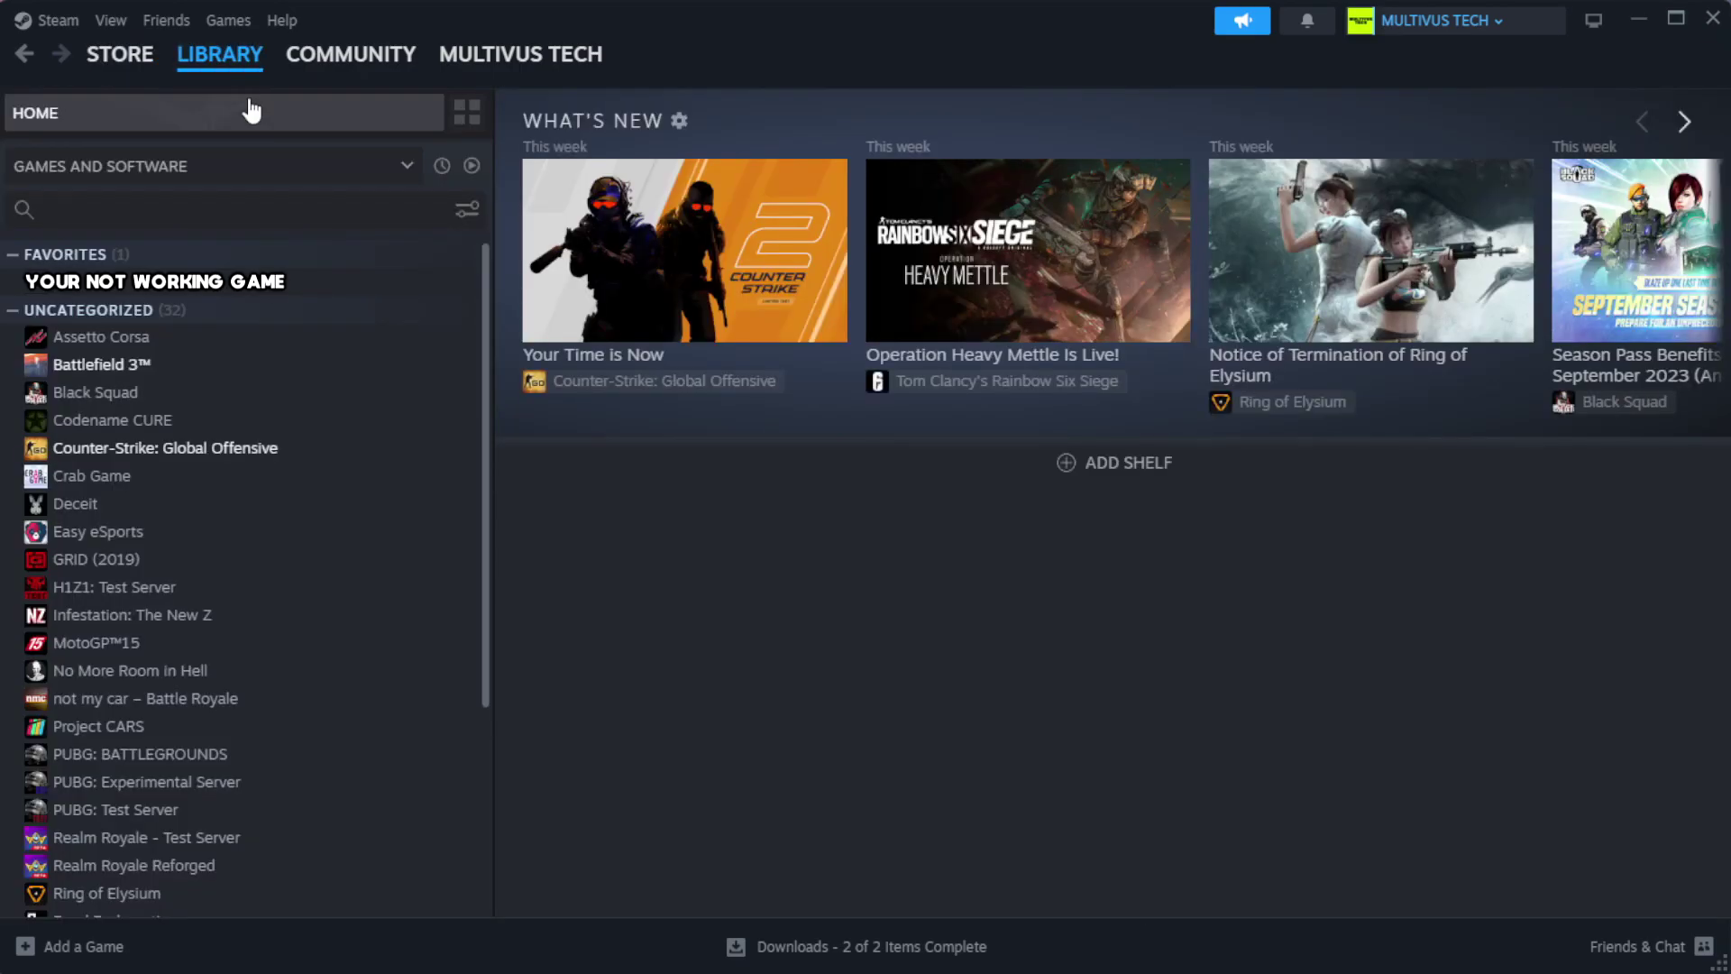
pyautogui.rightClick(427, 284)
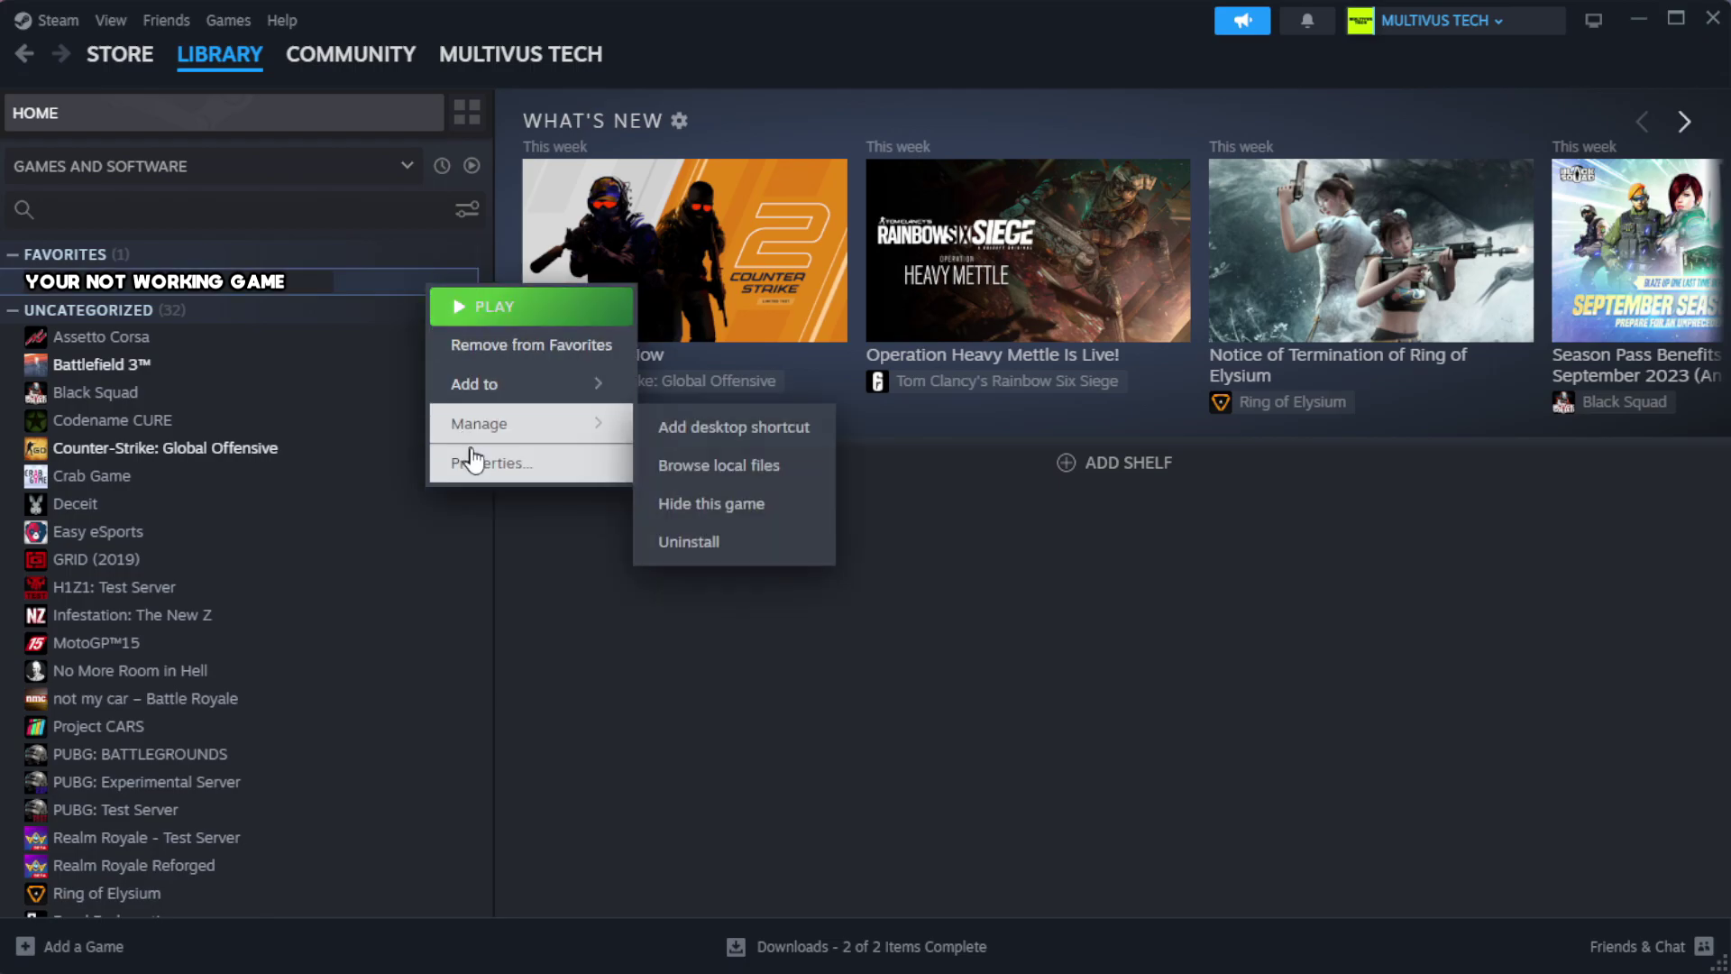
# Verify integrity of the game's installed files from its Properties, validating all 1039 files
pyautogui.click(546, 473)
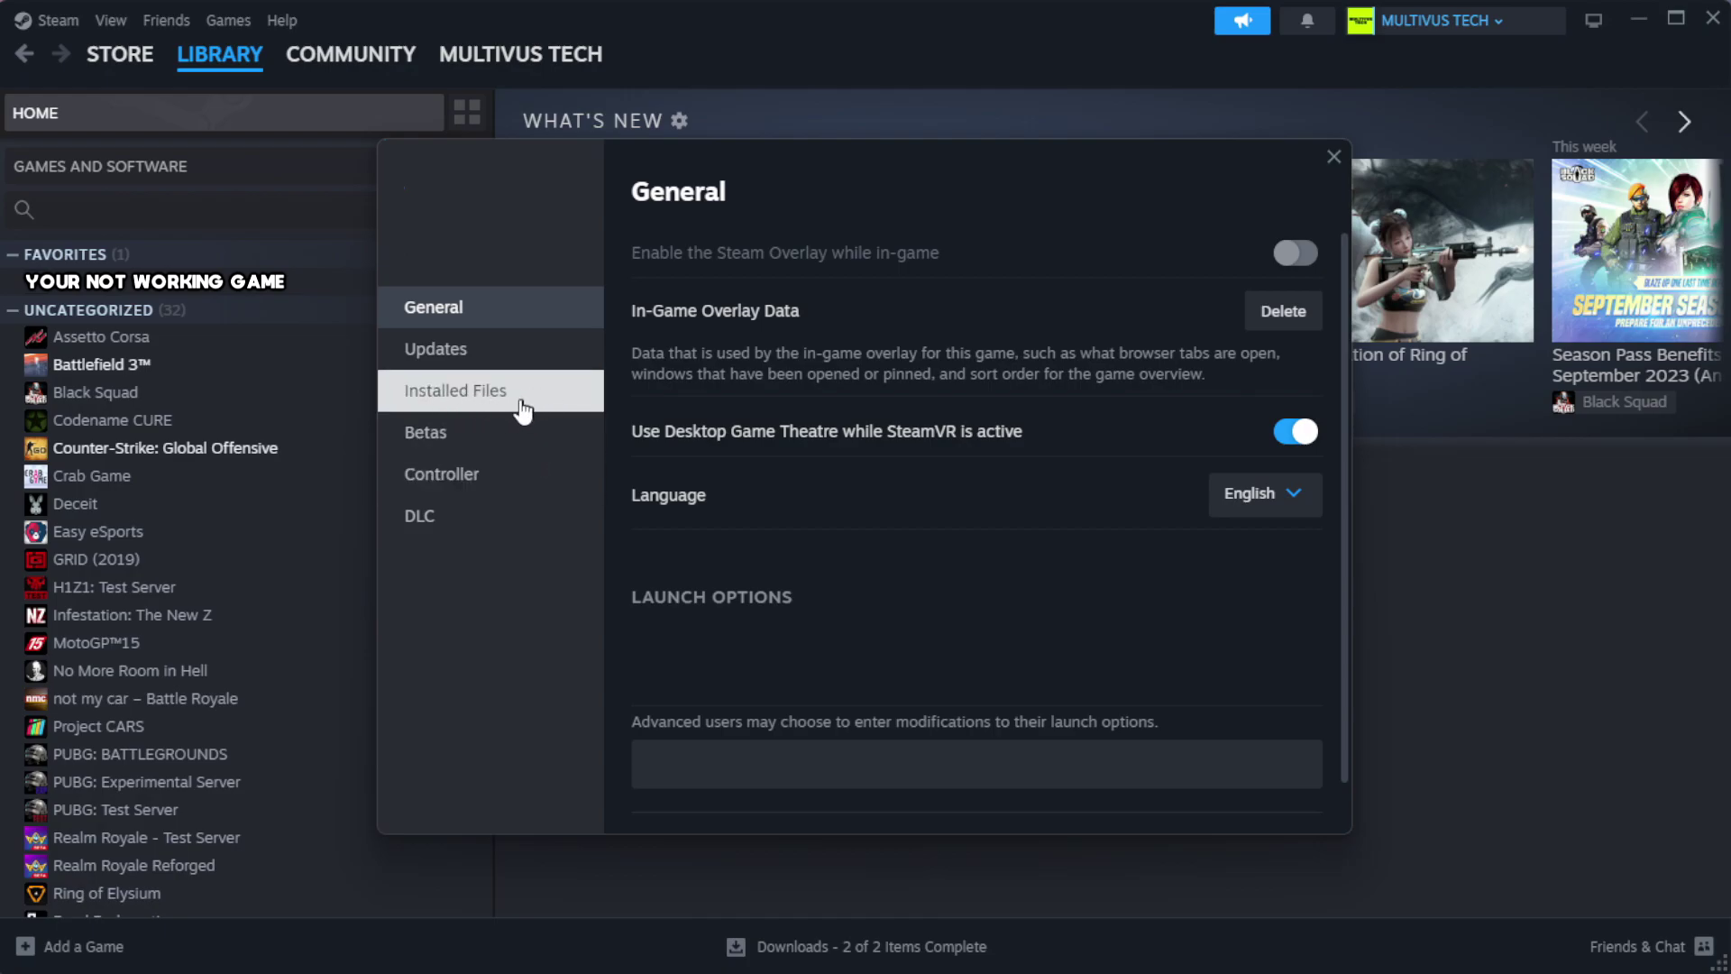
pyautogui.click(568, 409)
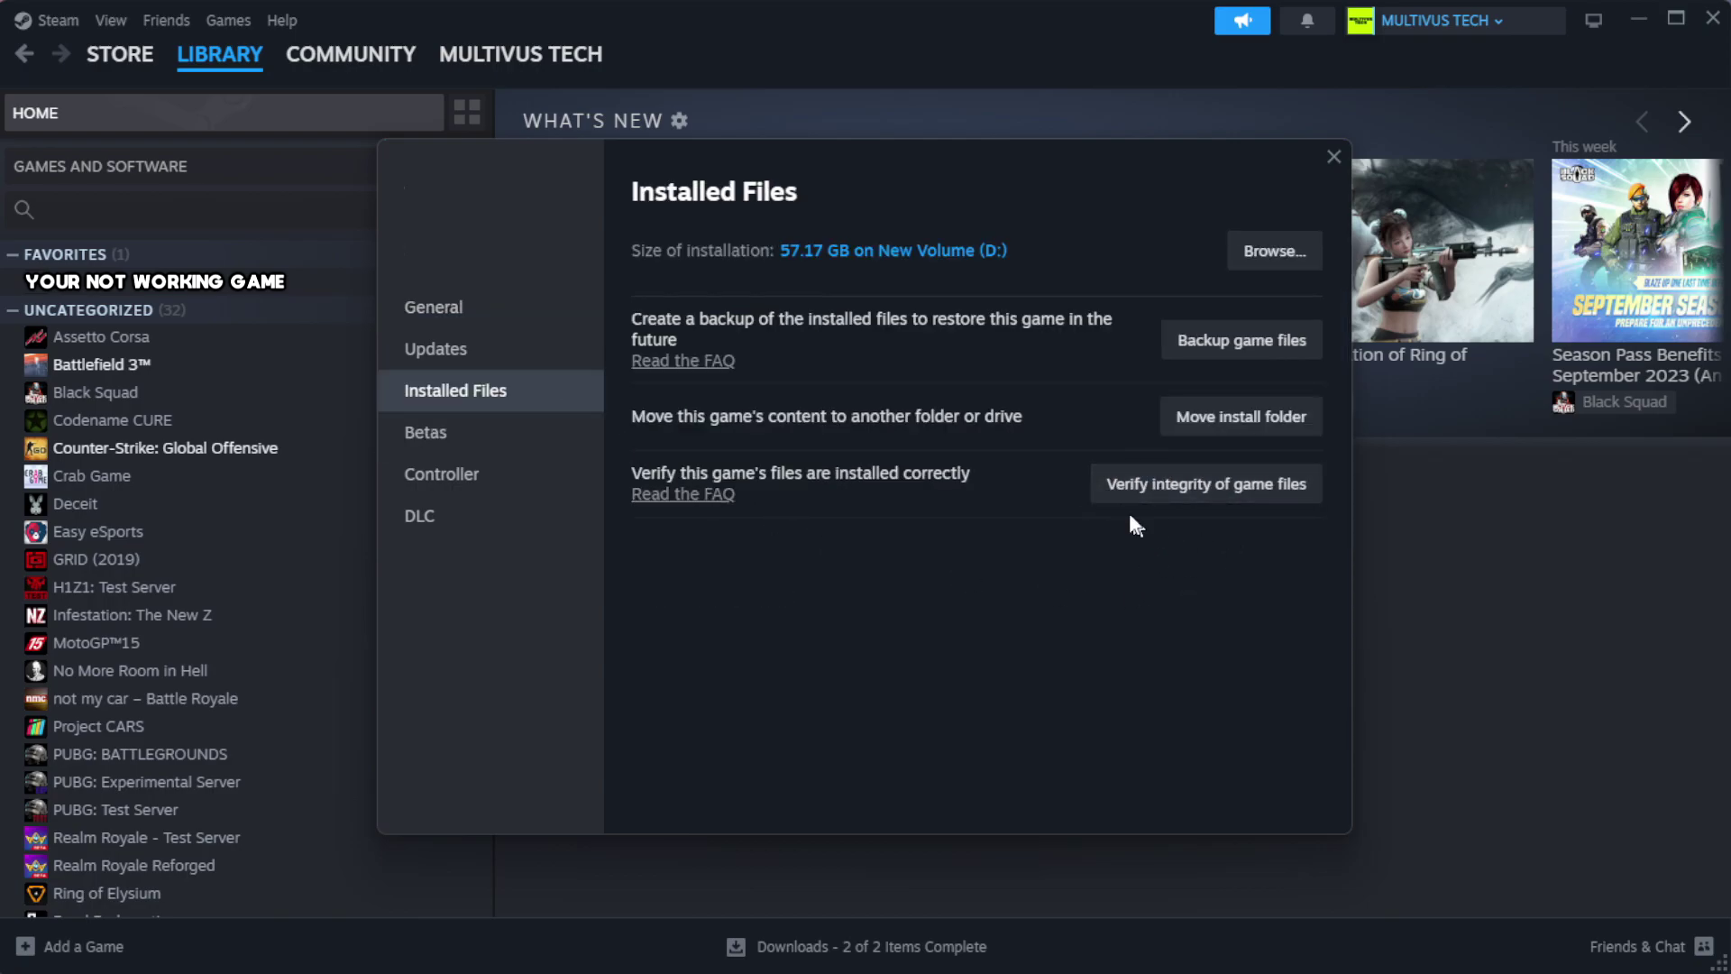
pyautogui.click(1214, 490)
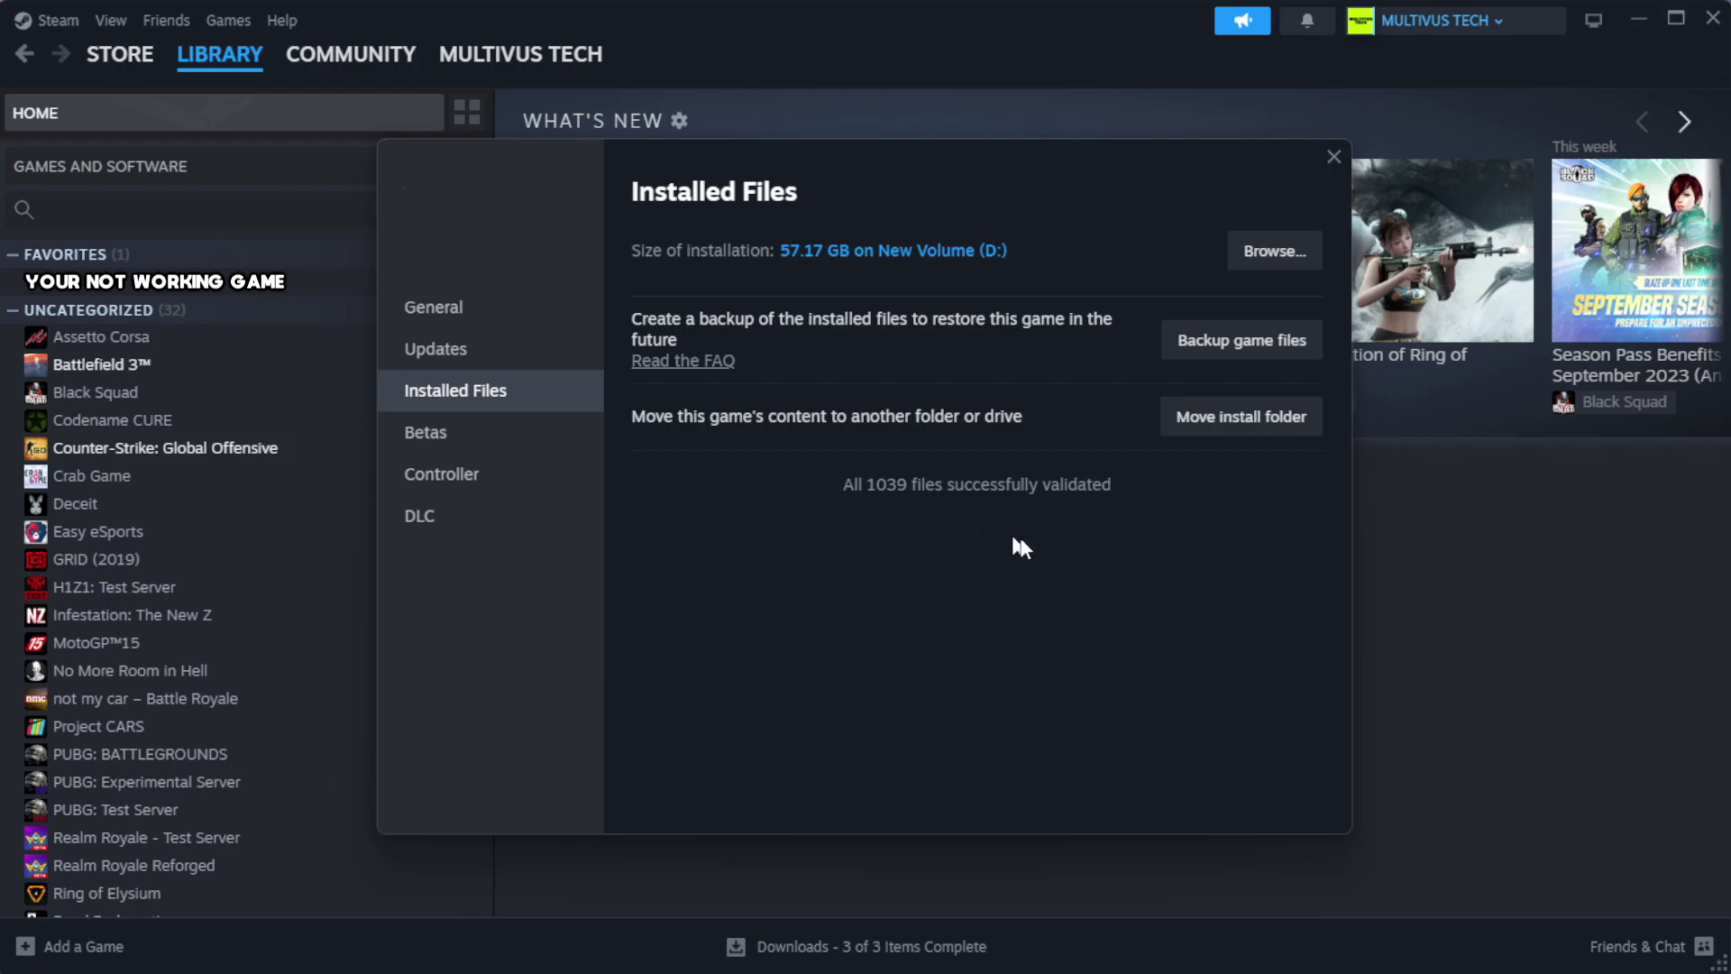
# Browse the game's install folder and bring up actions for the YOUR NOT WORKING GAME shortcut
pyautogui.click(1271, 263)
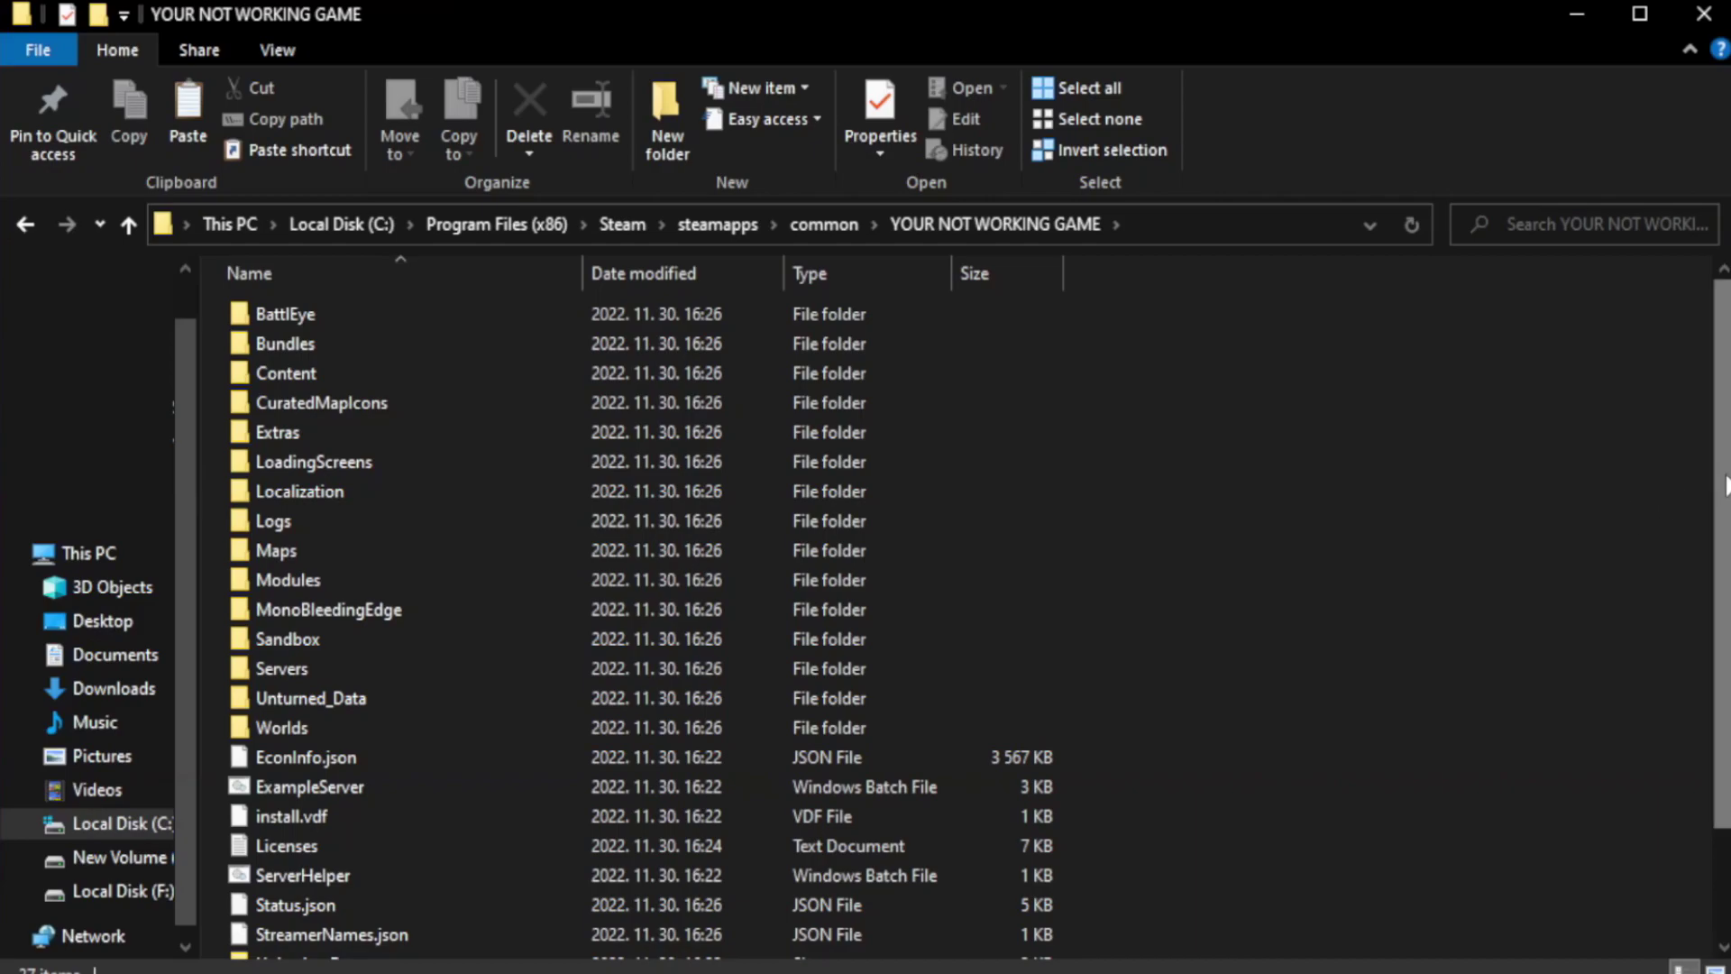
pyautogui.moveTo(1726, 536); pyautogui.dragTo(1728, 643)
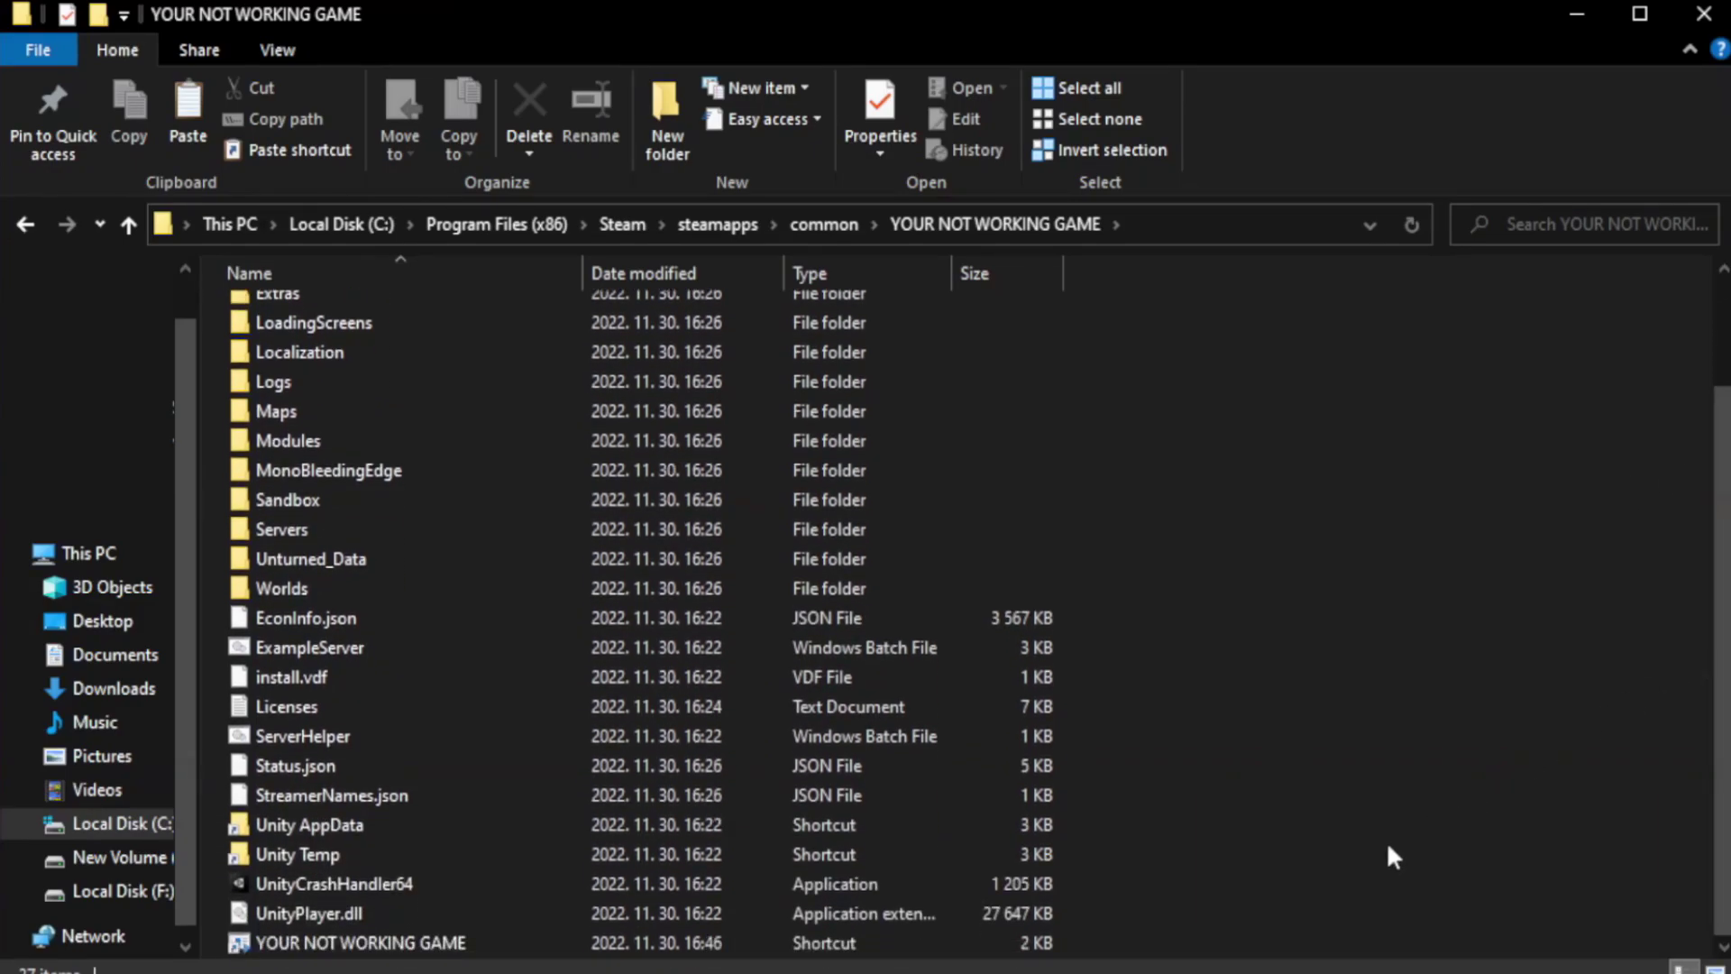
pyautogui.click(683, 945)
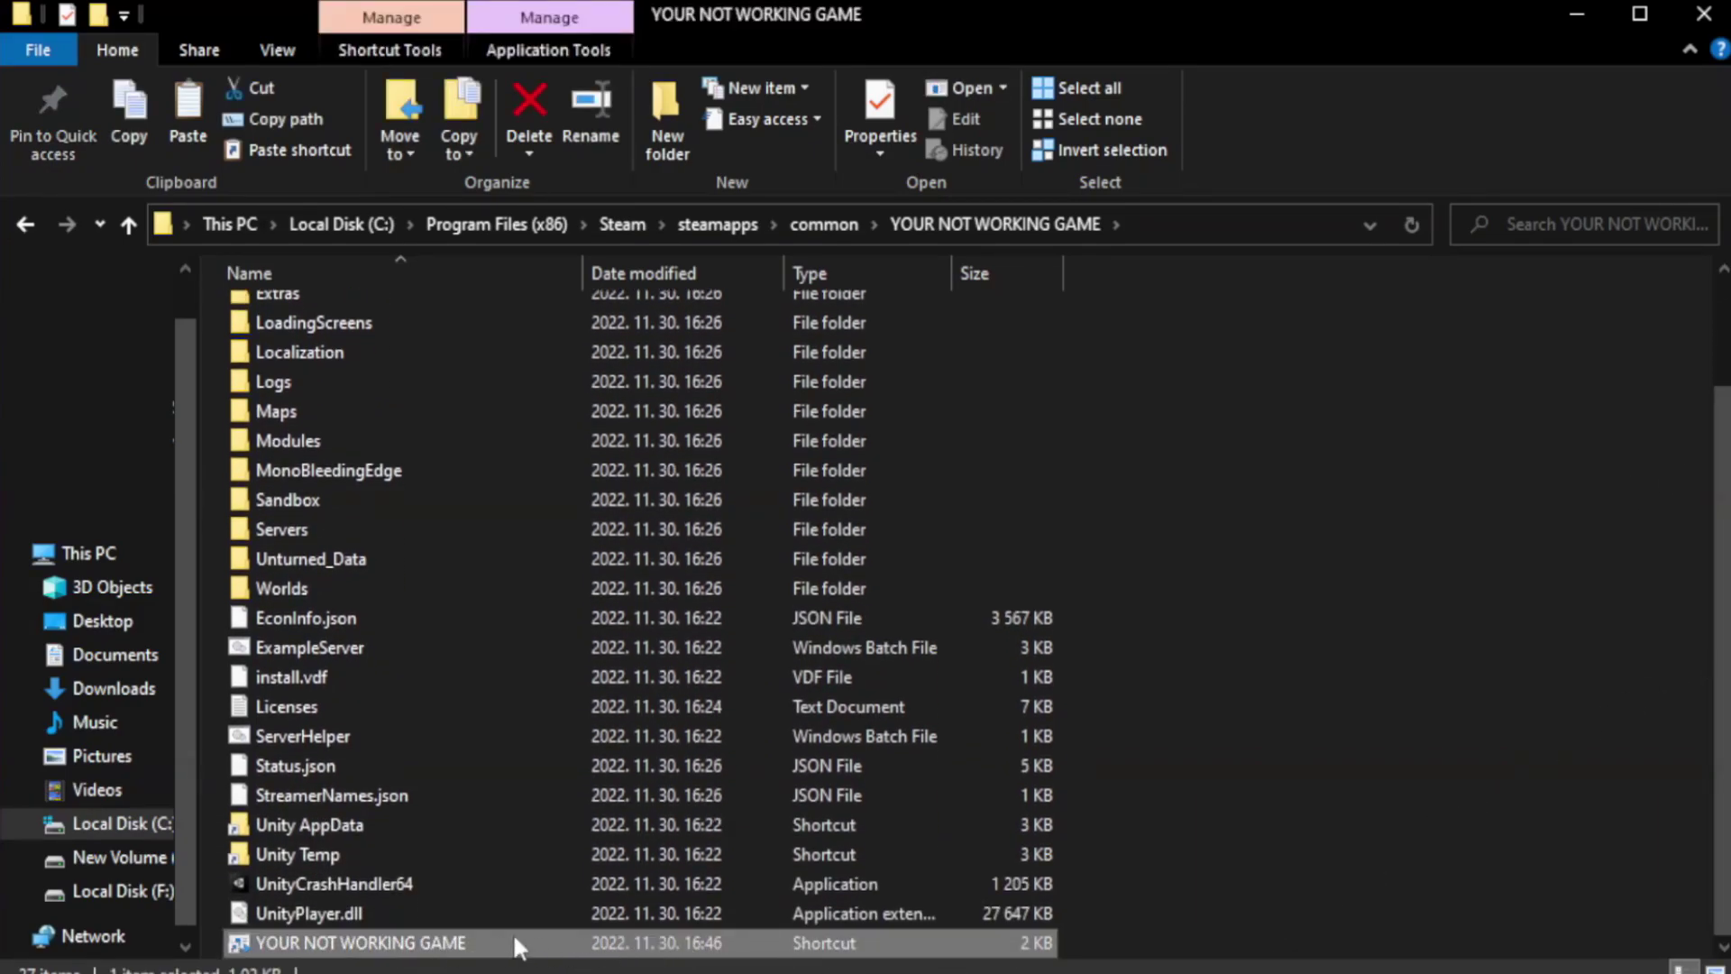
pyautogui.rightClick(577, 938)
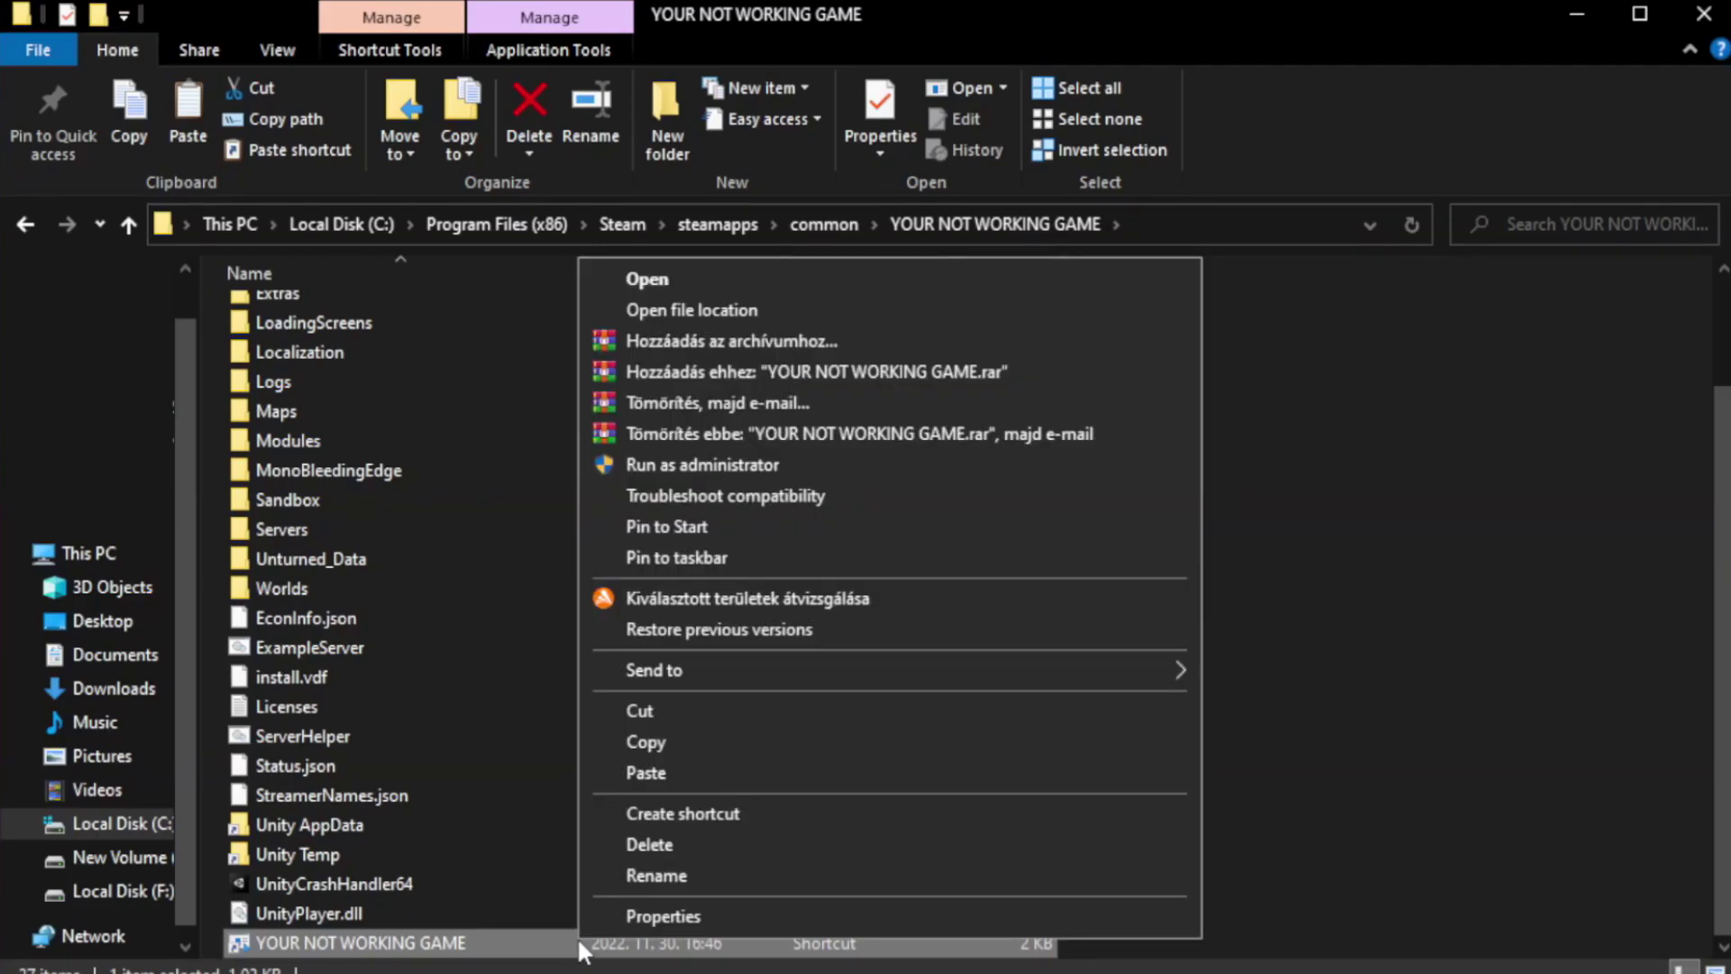
# Show the game shortcut's Compatibility settings in its Properties window
pyautogui.click(882, 915)
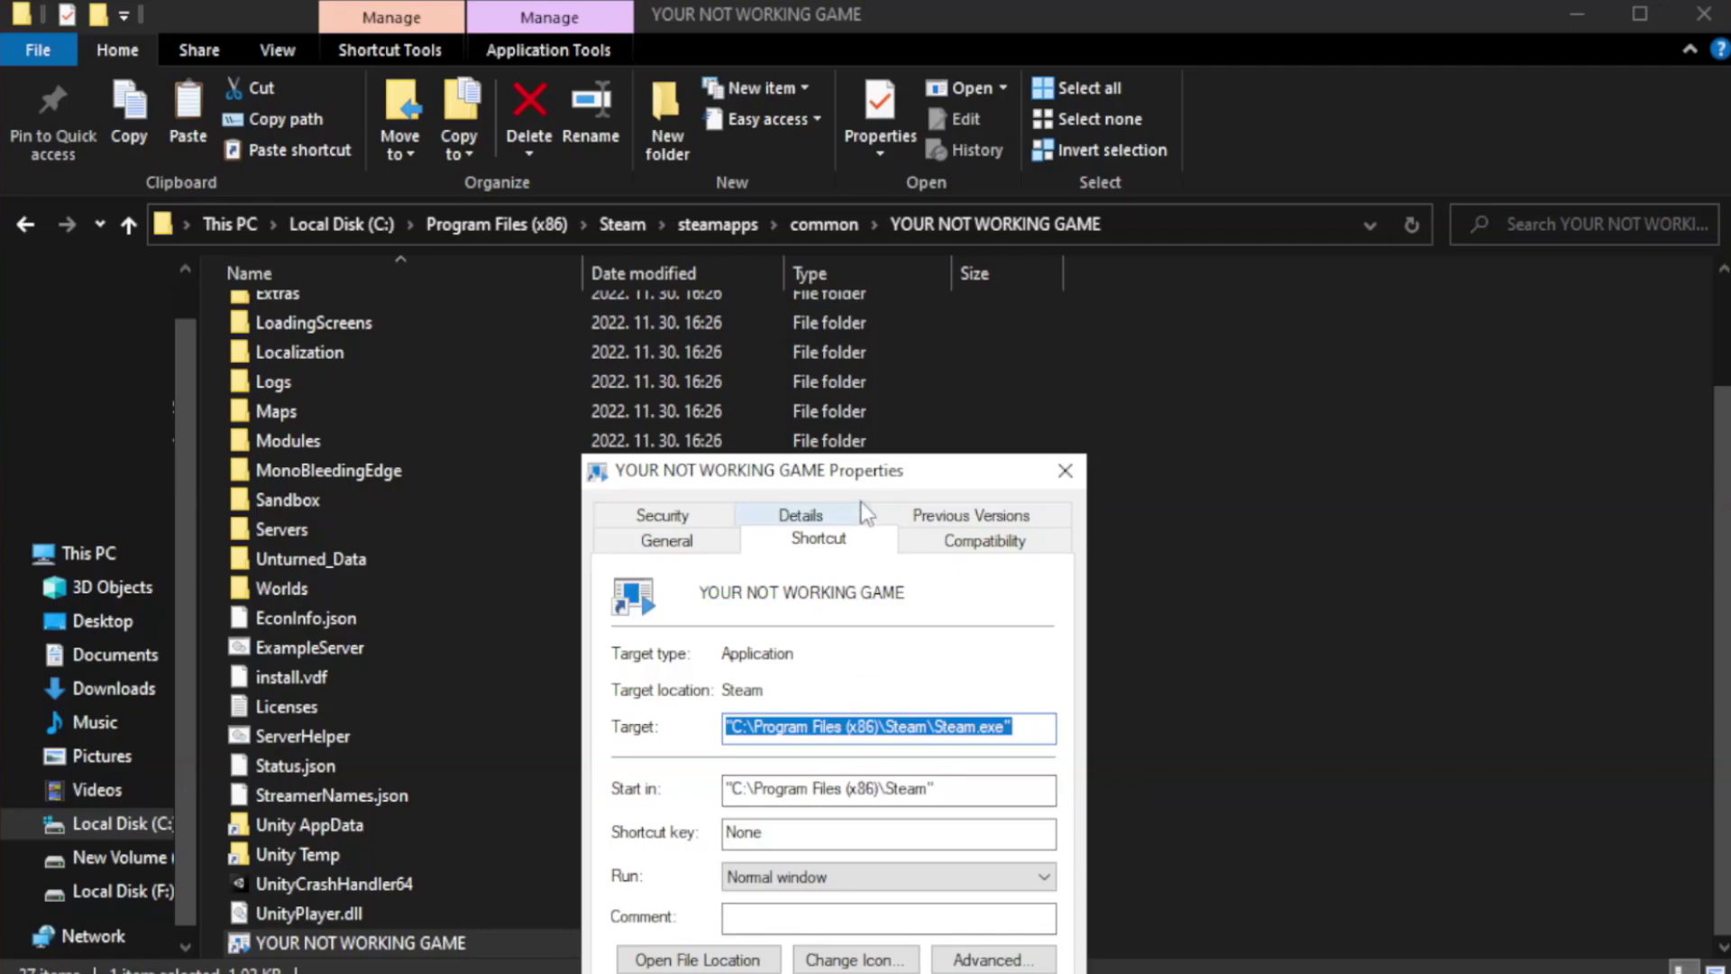
pyautogui.moveTo(873, 473); pyautogui.dragTo(870, 177)
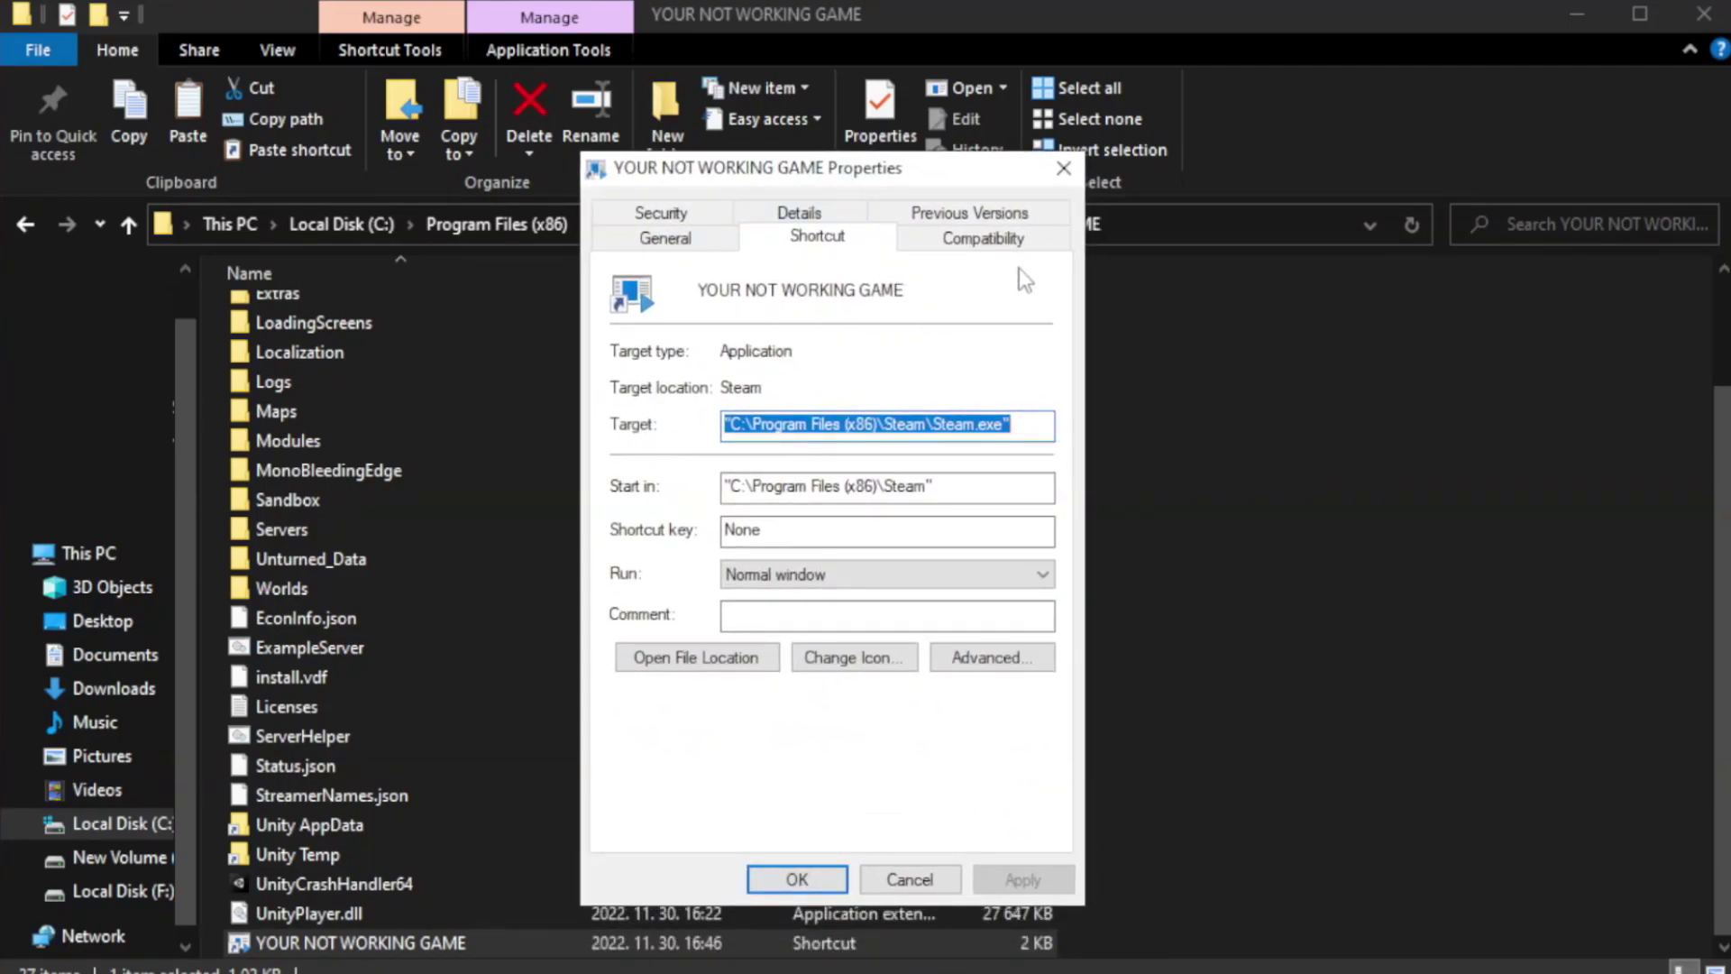
pyautogui.click(974, 252)
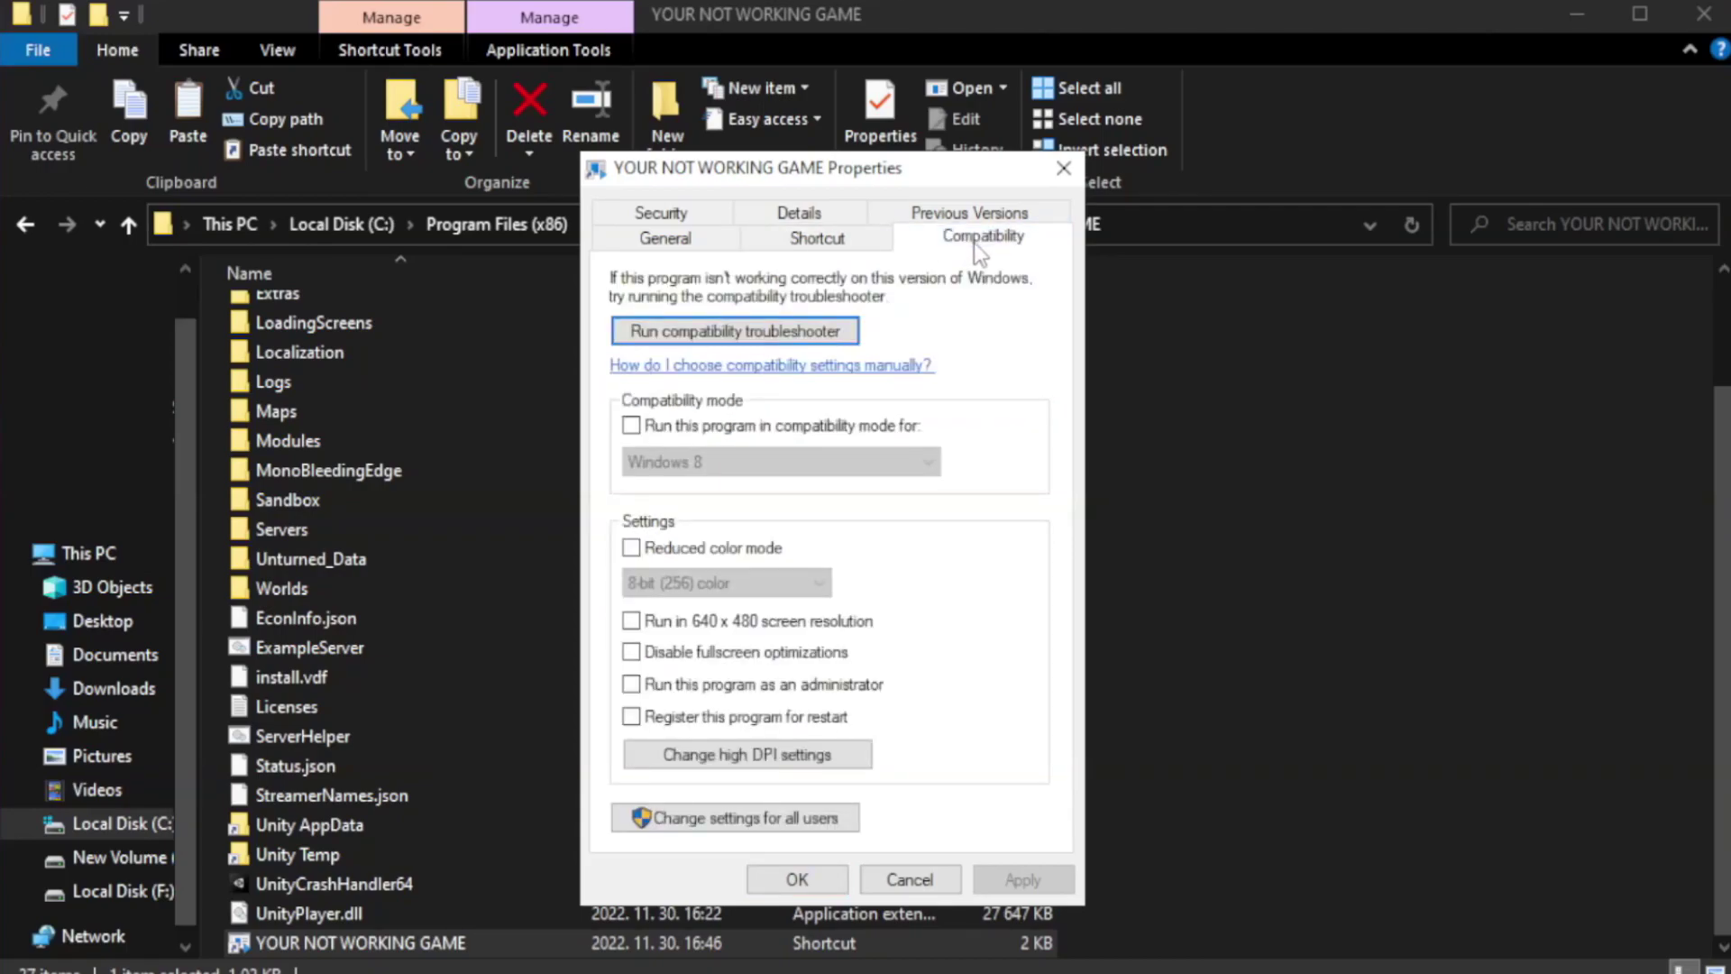
# Enable Windows 8 compatibility mode and Run as administrator, then apply the changes
pyautogui.click(684, 426)
pyautogui.click(742, 462)
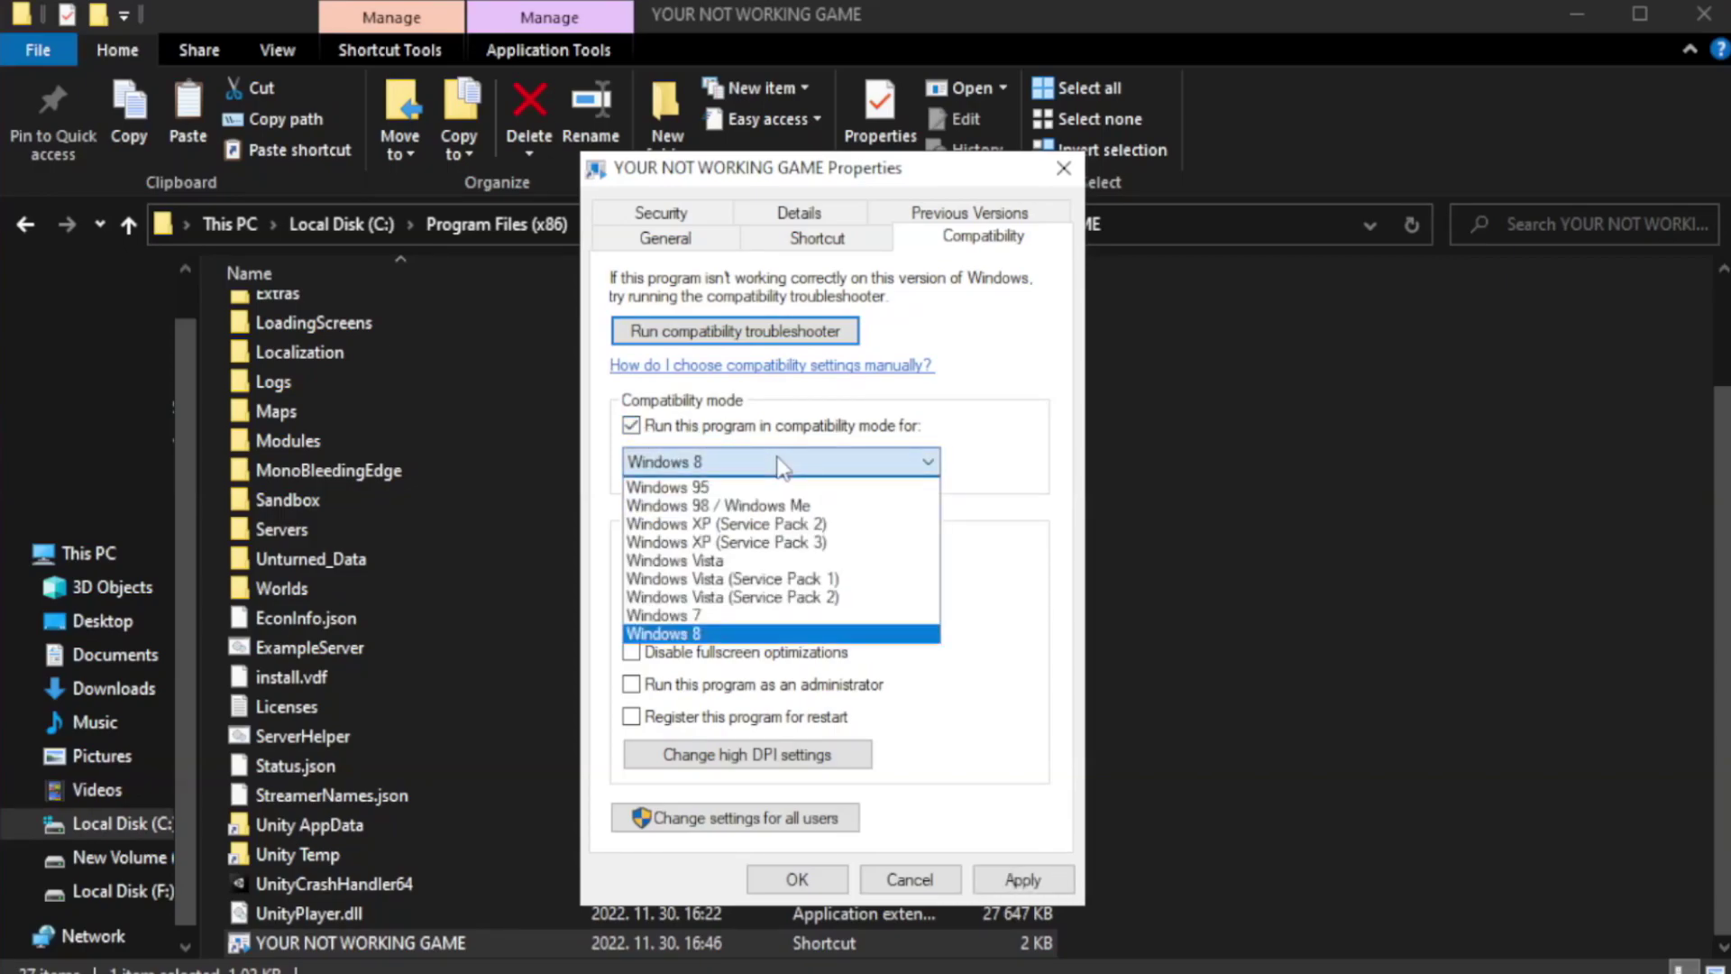
pyautogui.click(732, 636)
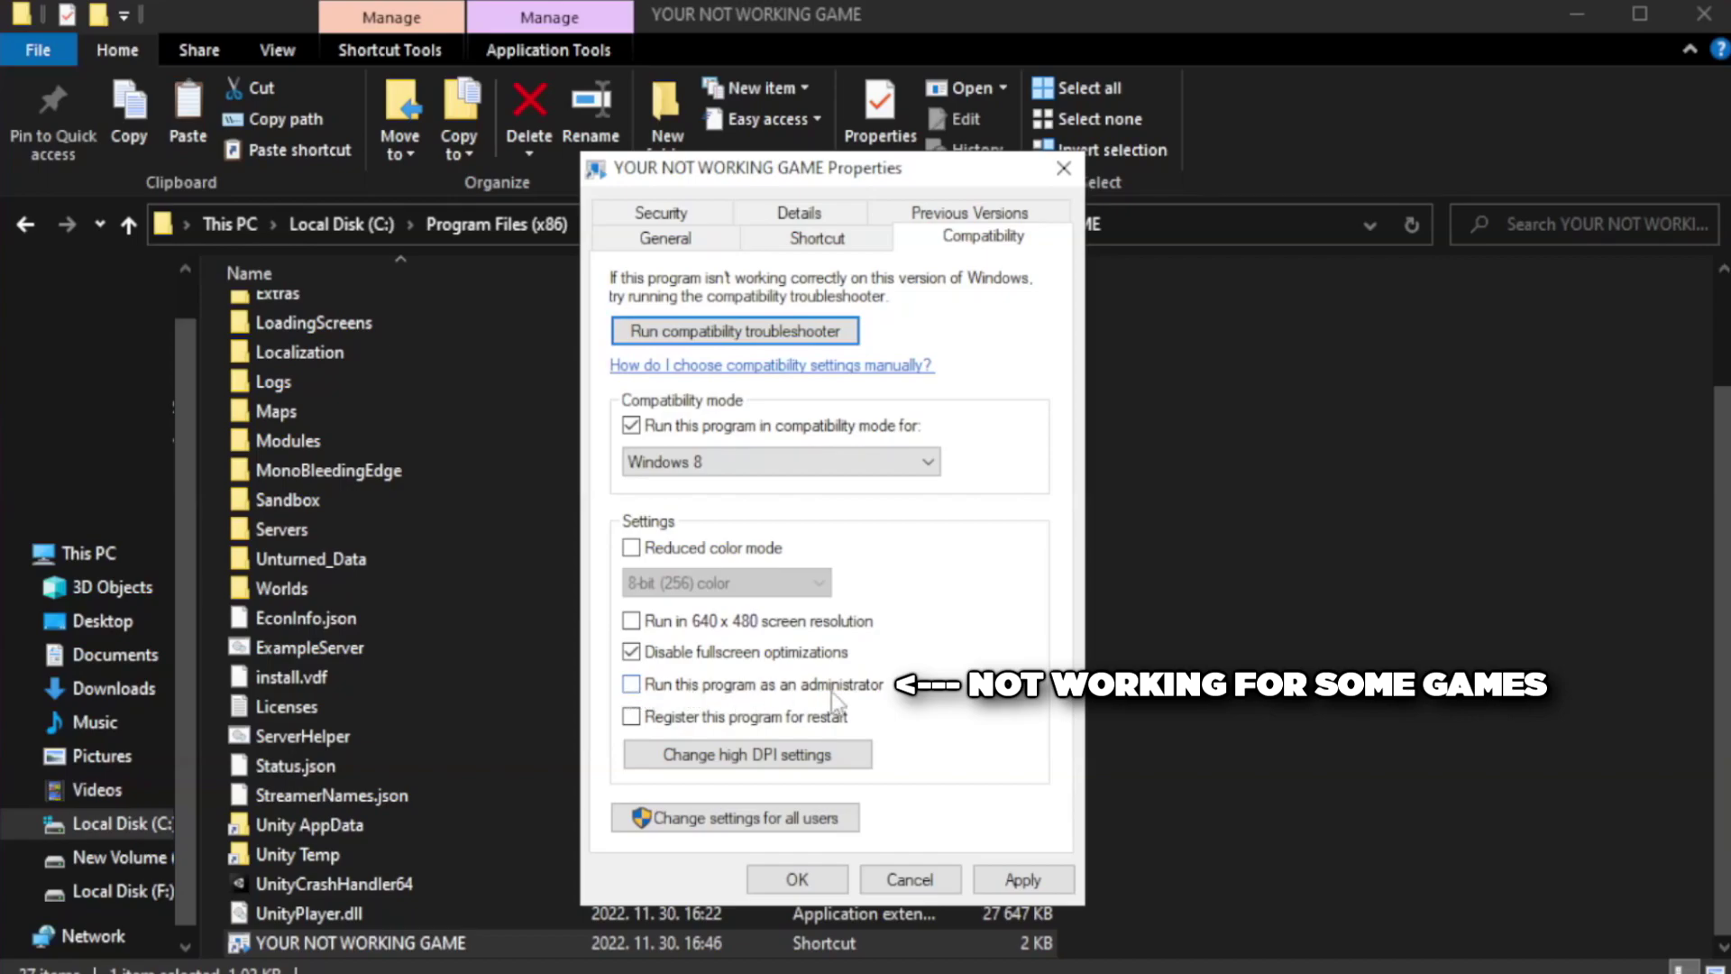
pyautogui.click(678, 696)
pyautogui.click(1024, 880)
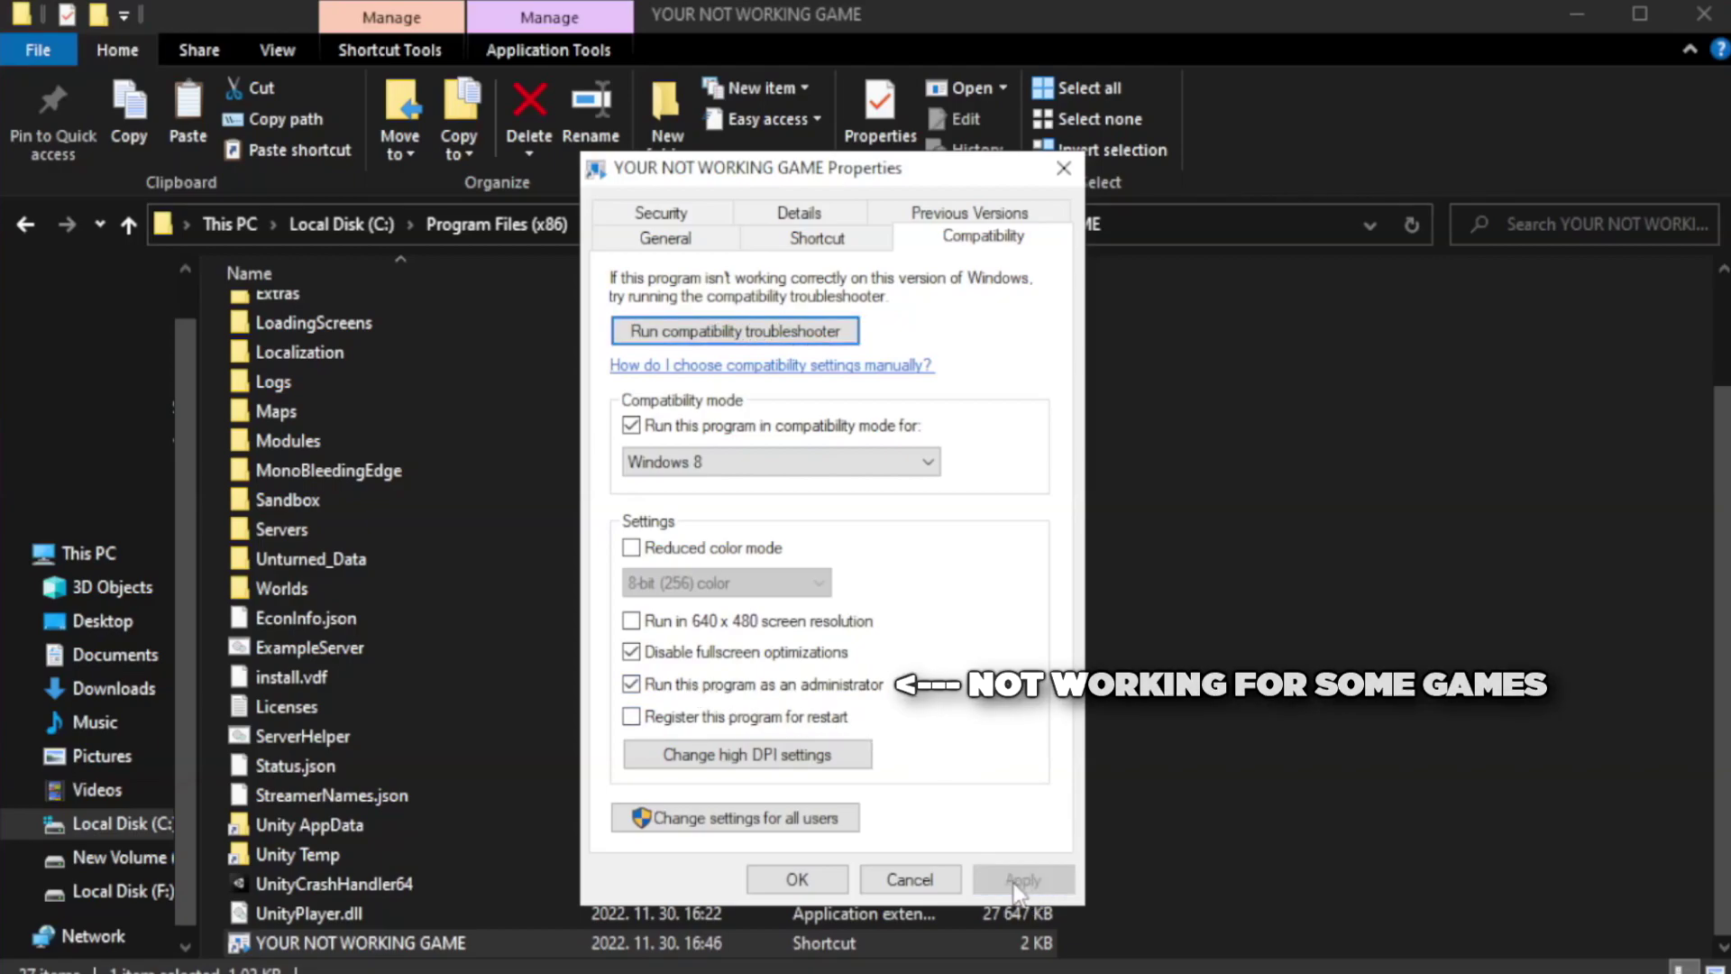
pyautogui.click(792, 883)
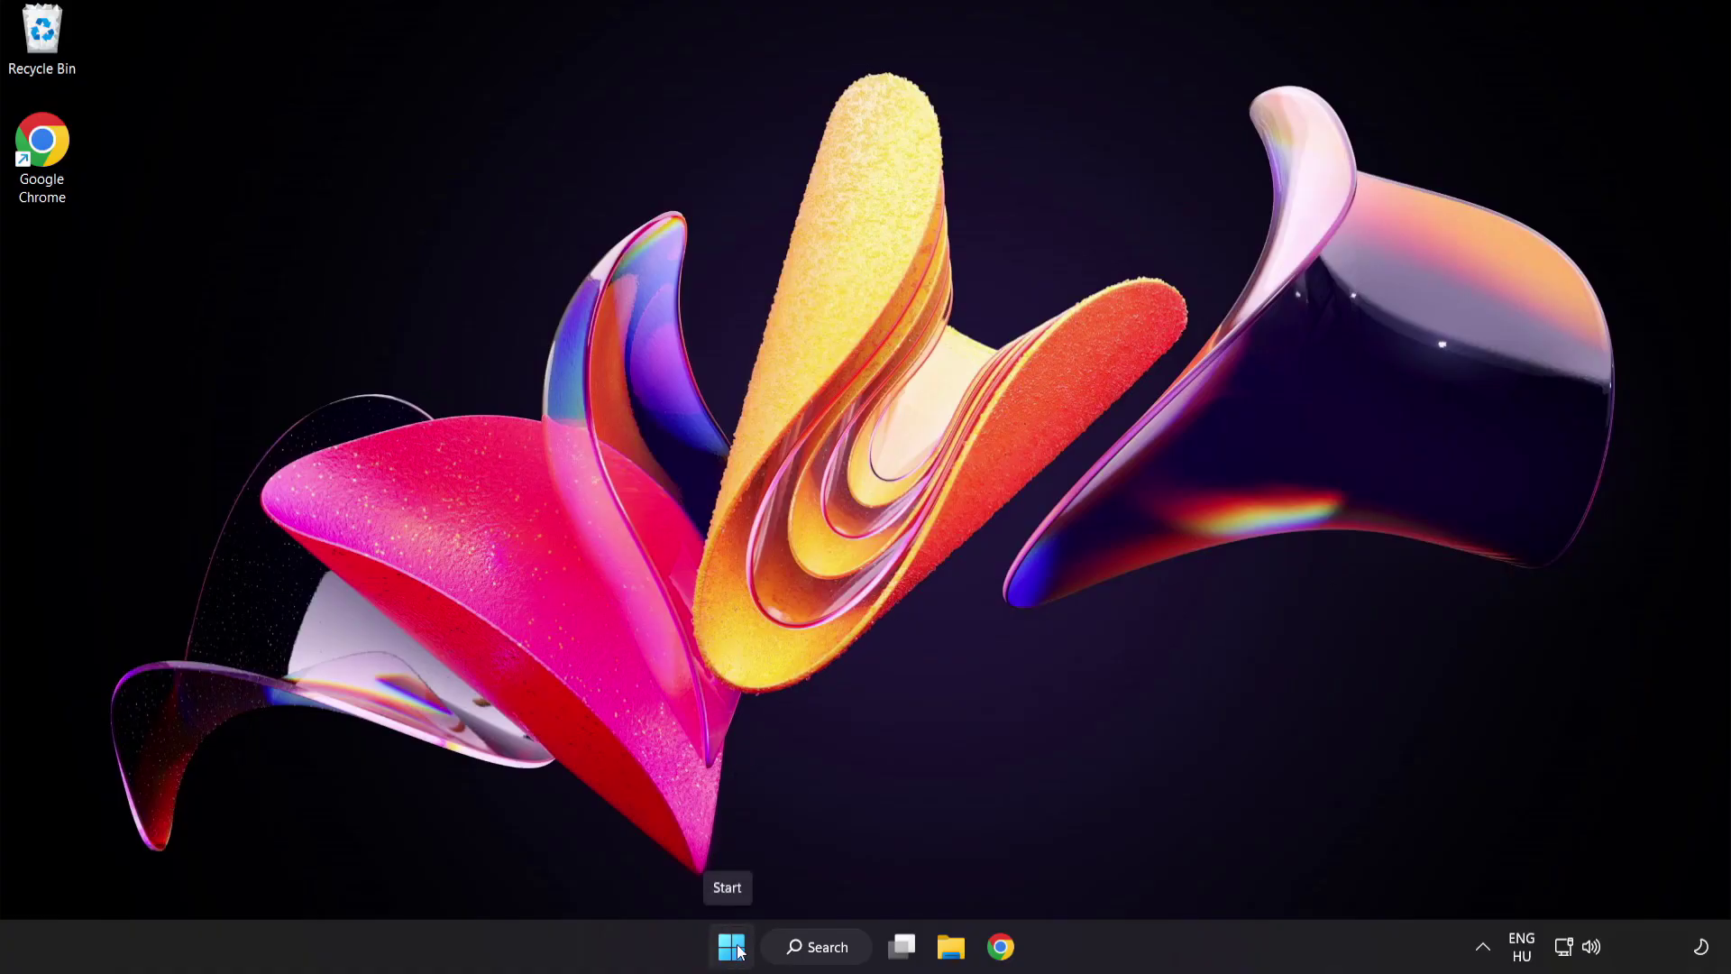
# Bring up the Start button's Win+X system tools menu
pyautogui.rightClick(737, 951)
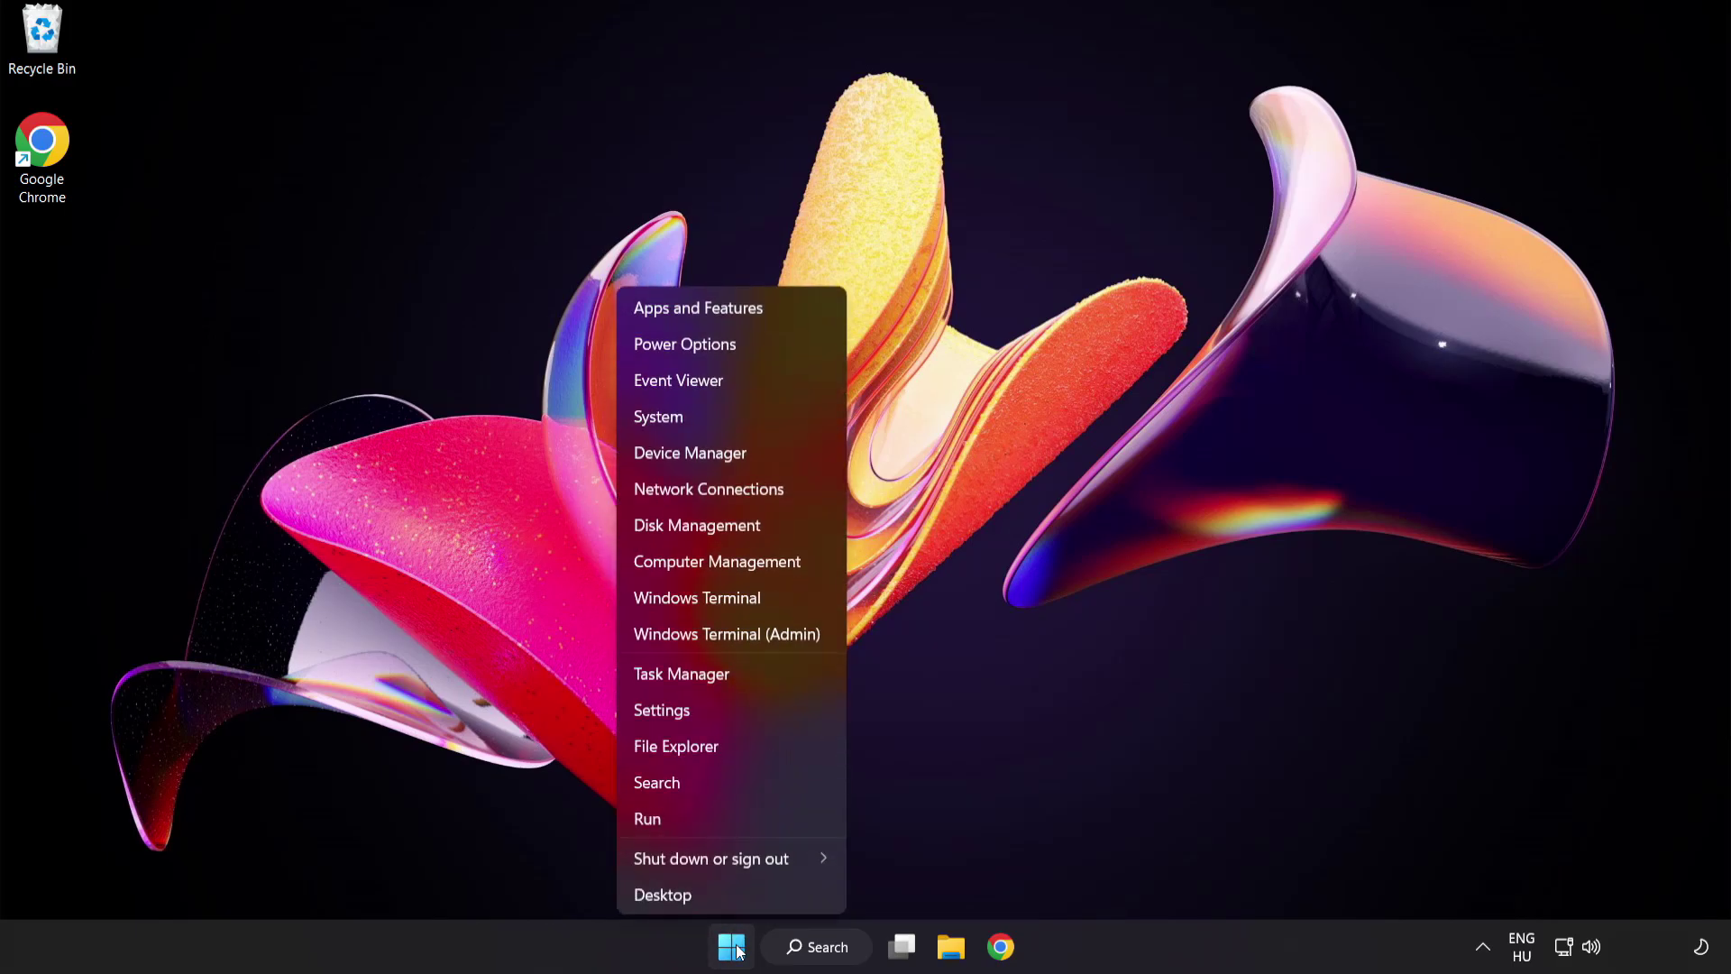
# In Task Manager's Startup list, disable Cortana and Phone Link
pyautogui.click(748, 672)
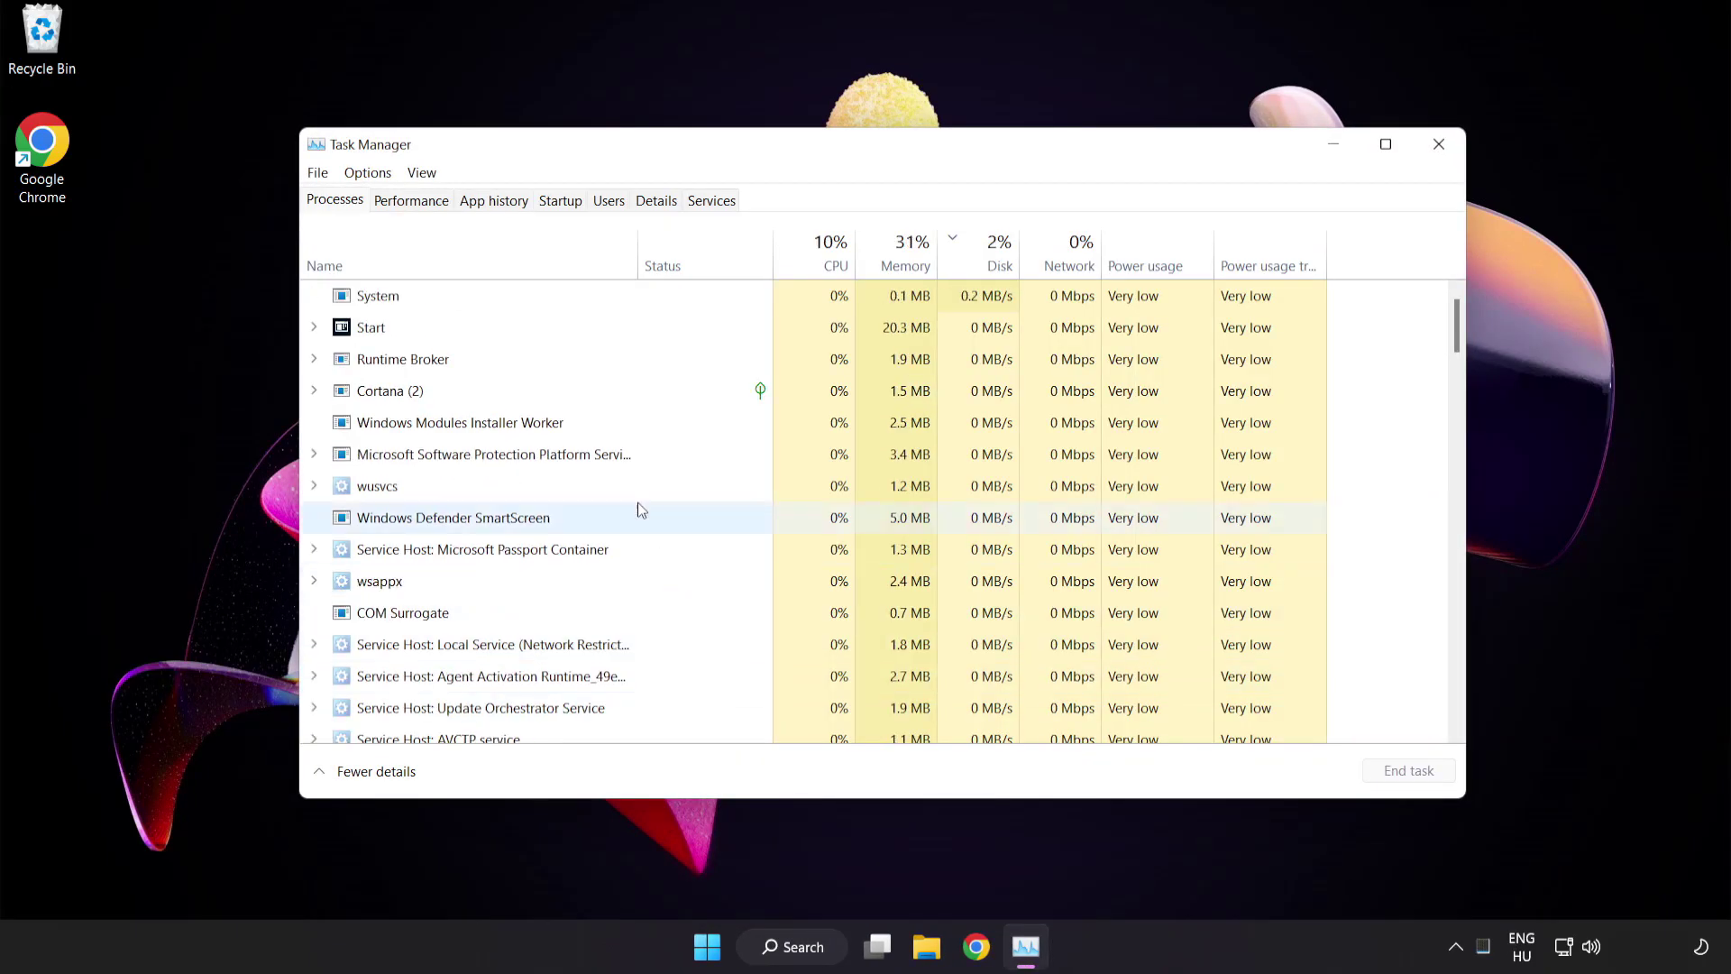
pyautogui.click(560, 201)
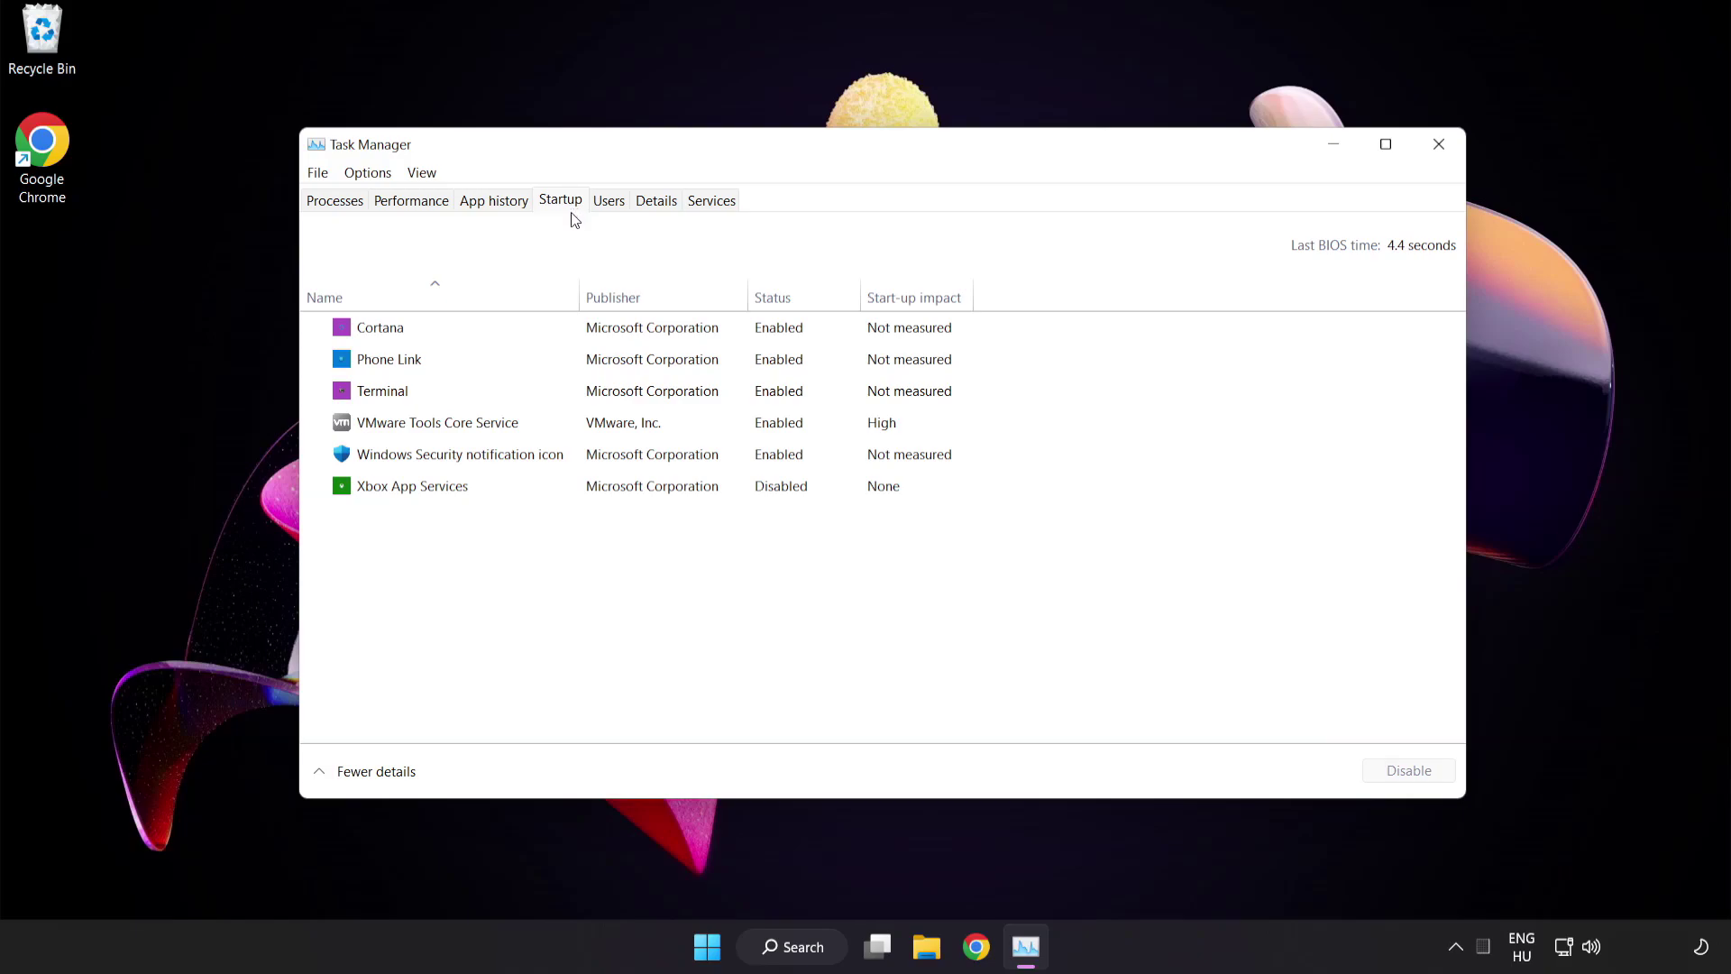
pyautogui.click(575, 338)
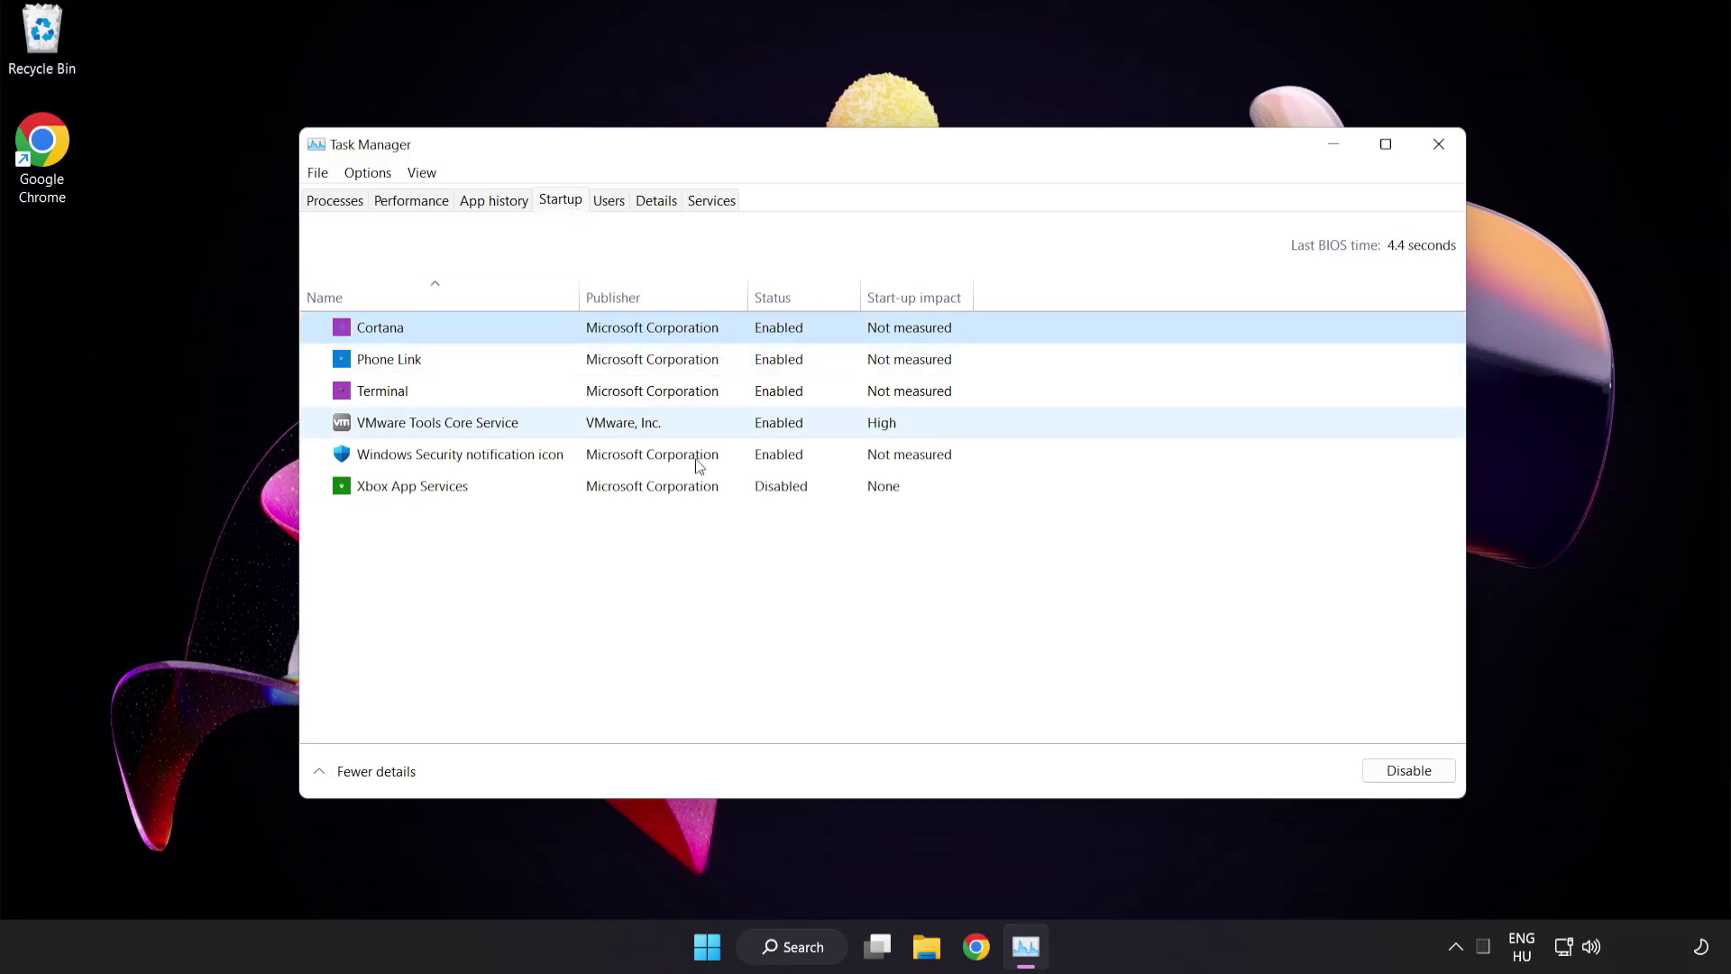
pyautogui.click(1418, 781)
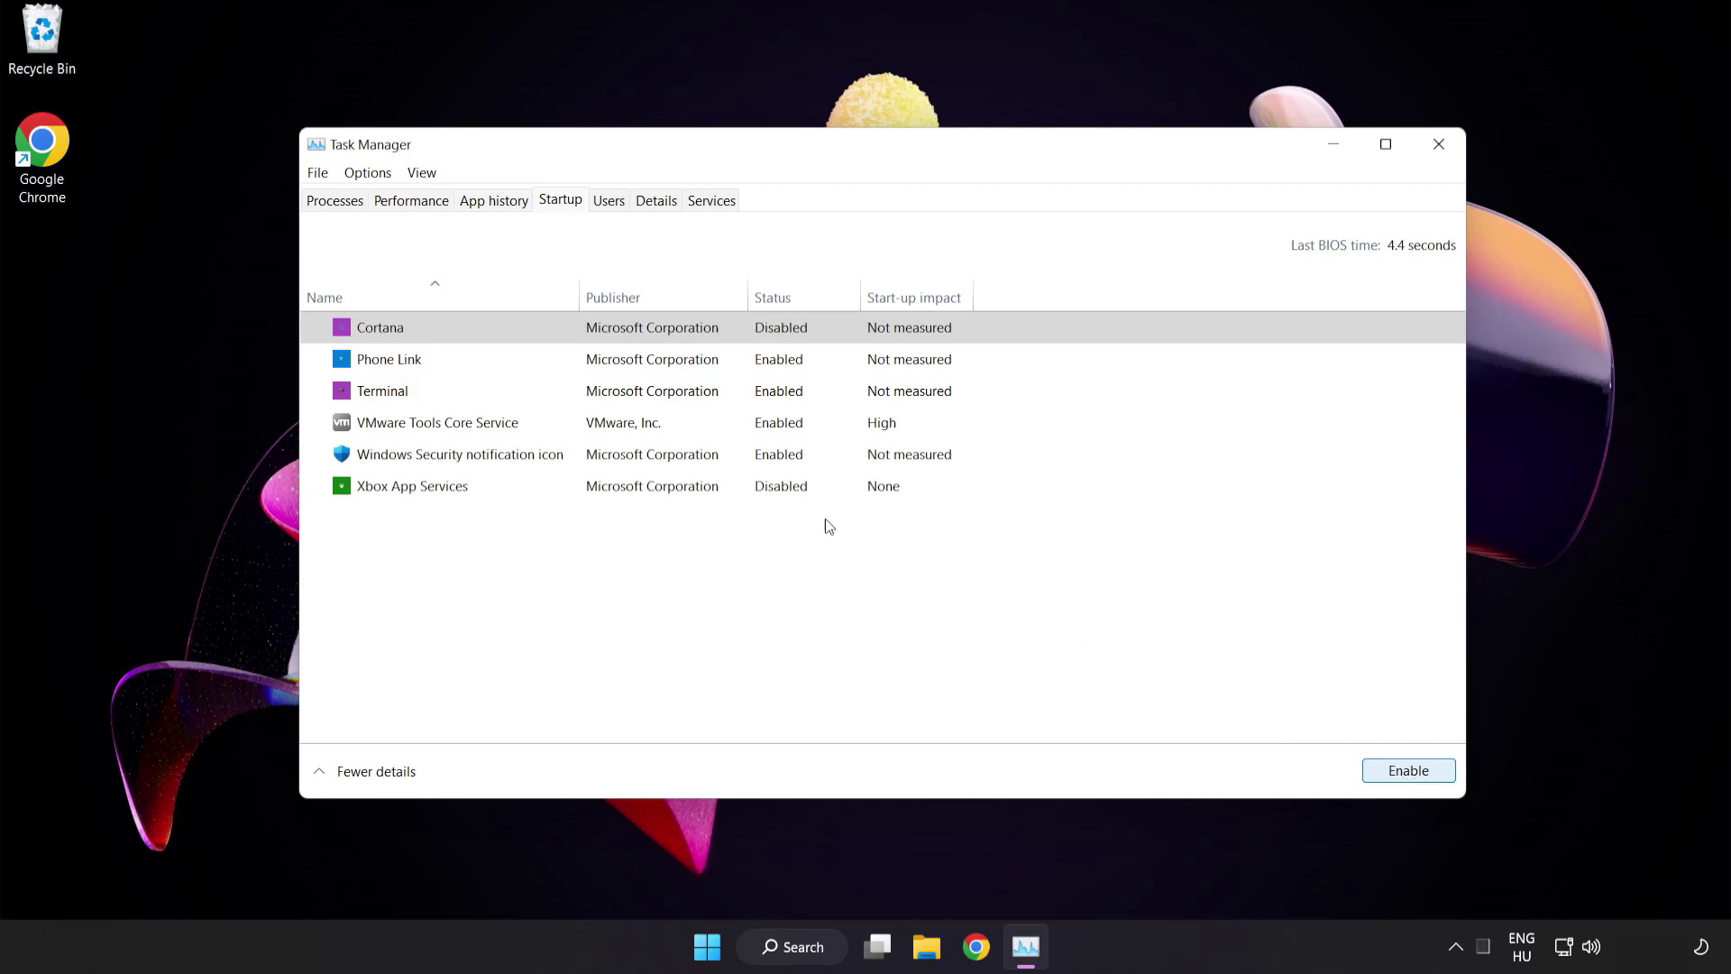
pyautogui.click(534, 359)
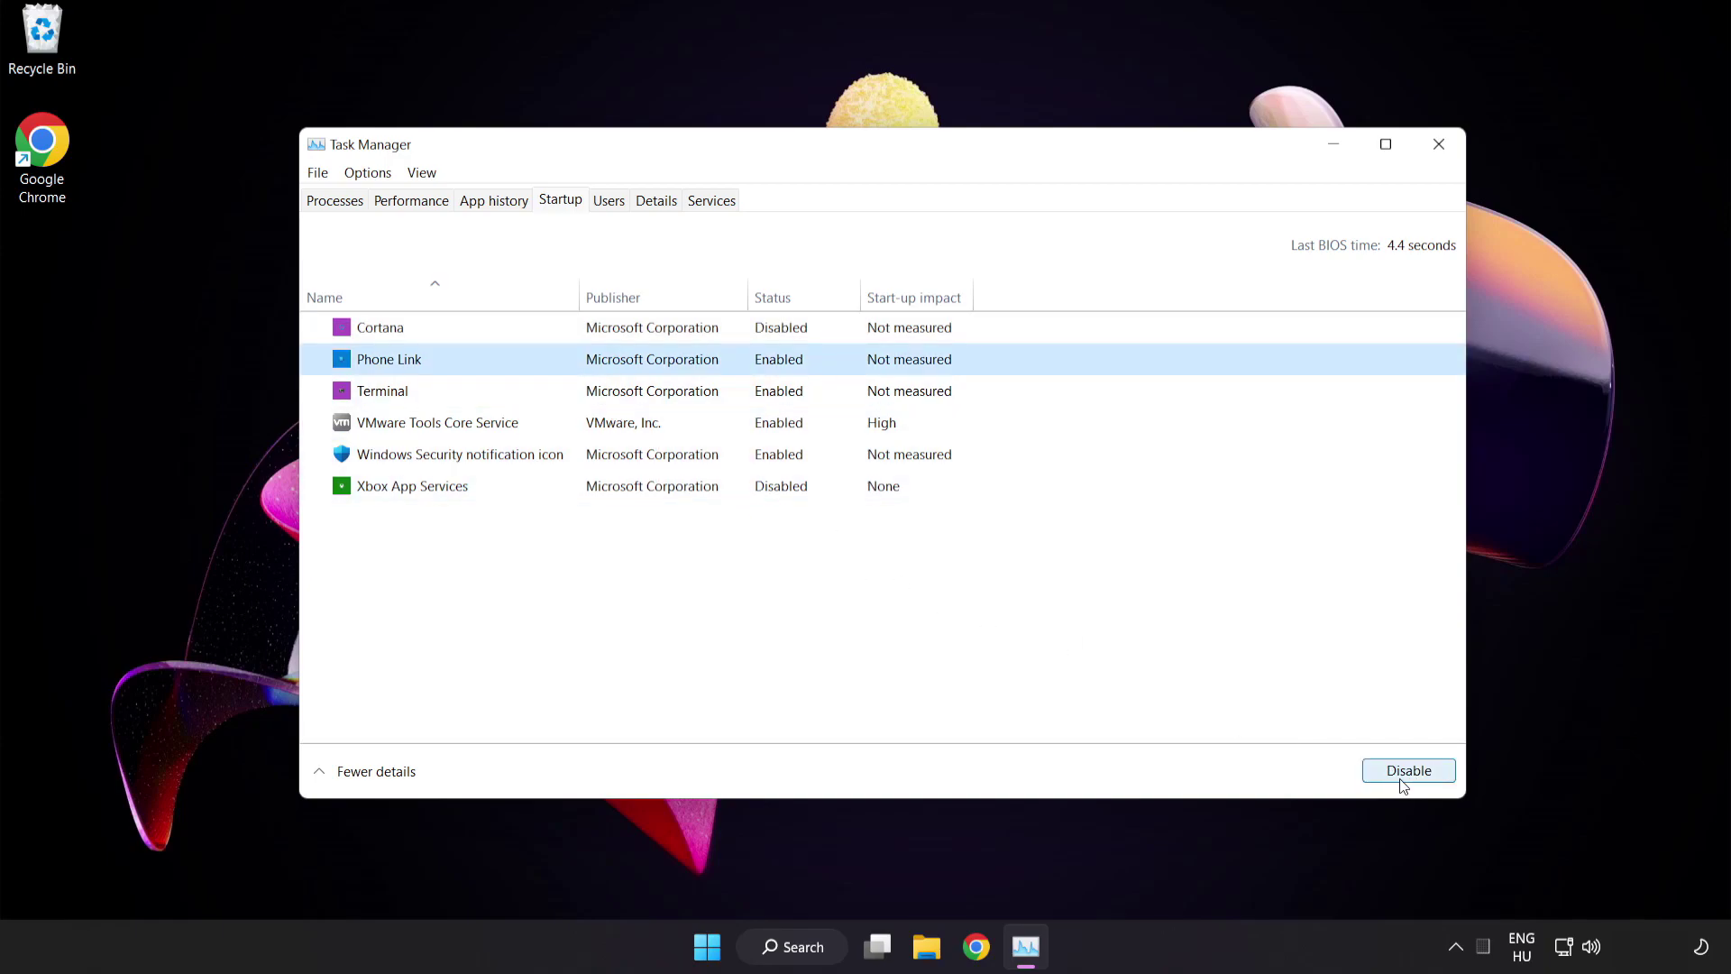
pyautogui.click(1402, 772)
# Disable Terminal and the Windows Security notification icon, then close Task Manager
pyautogui.click(548, 391)
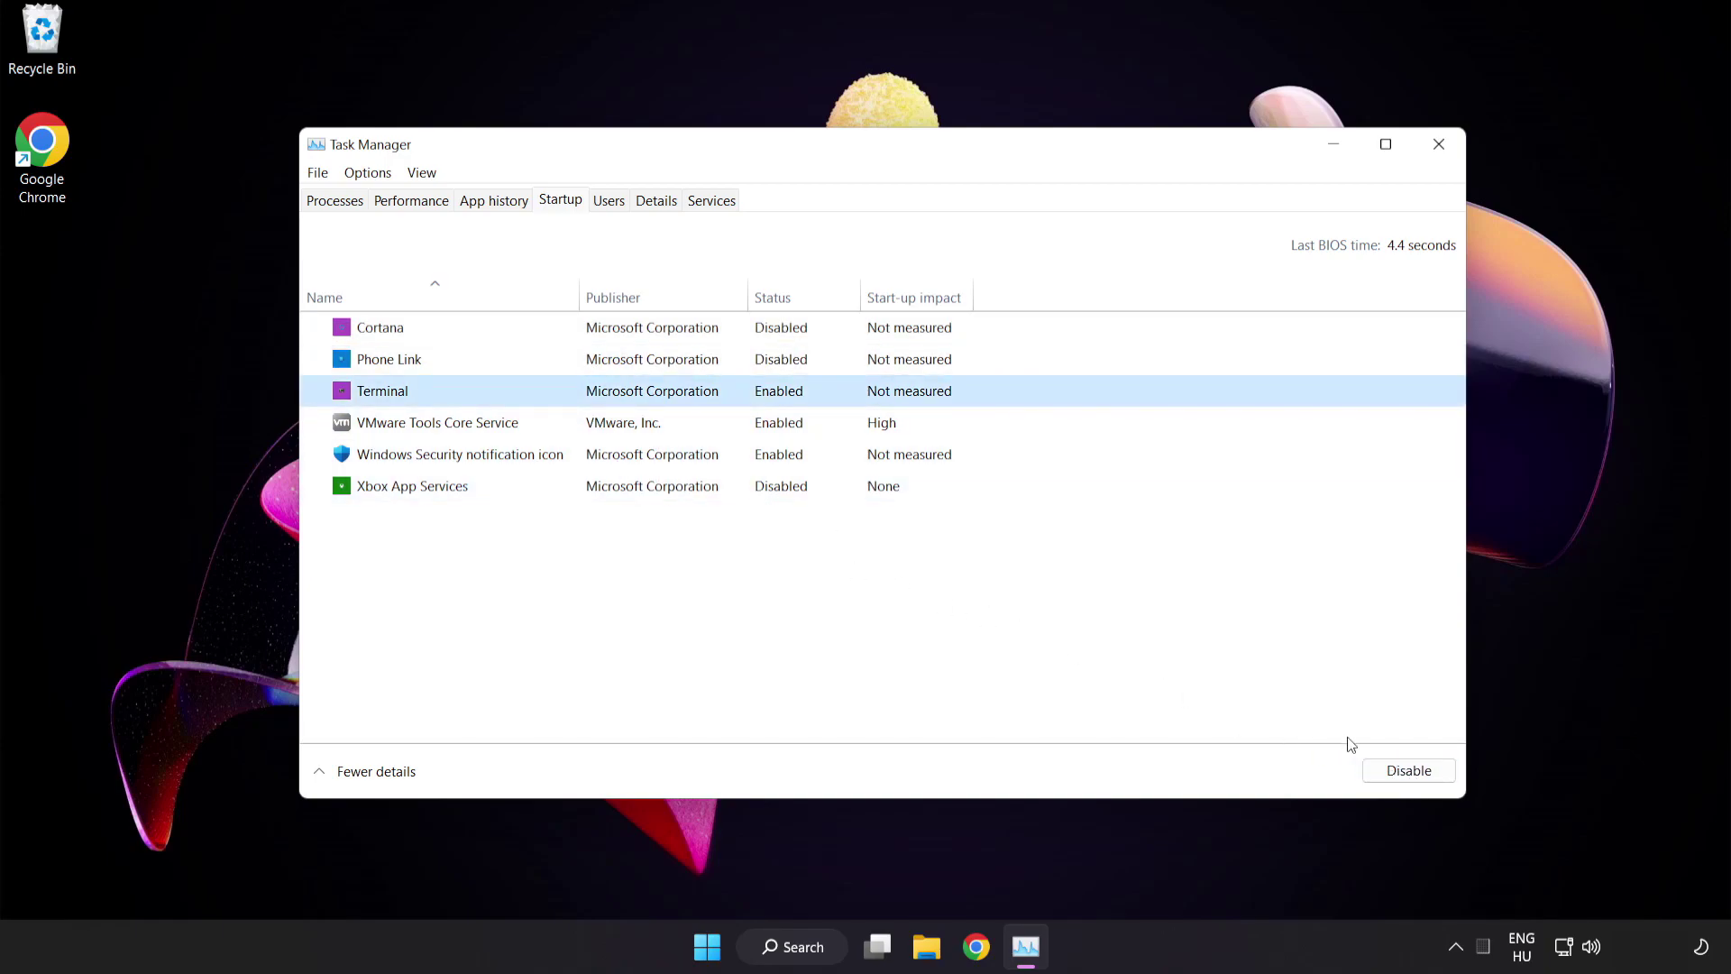
pyautogui.click(1401, 770)
pyautogui.click(623, 460)
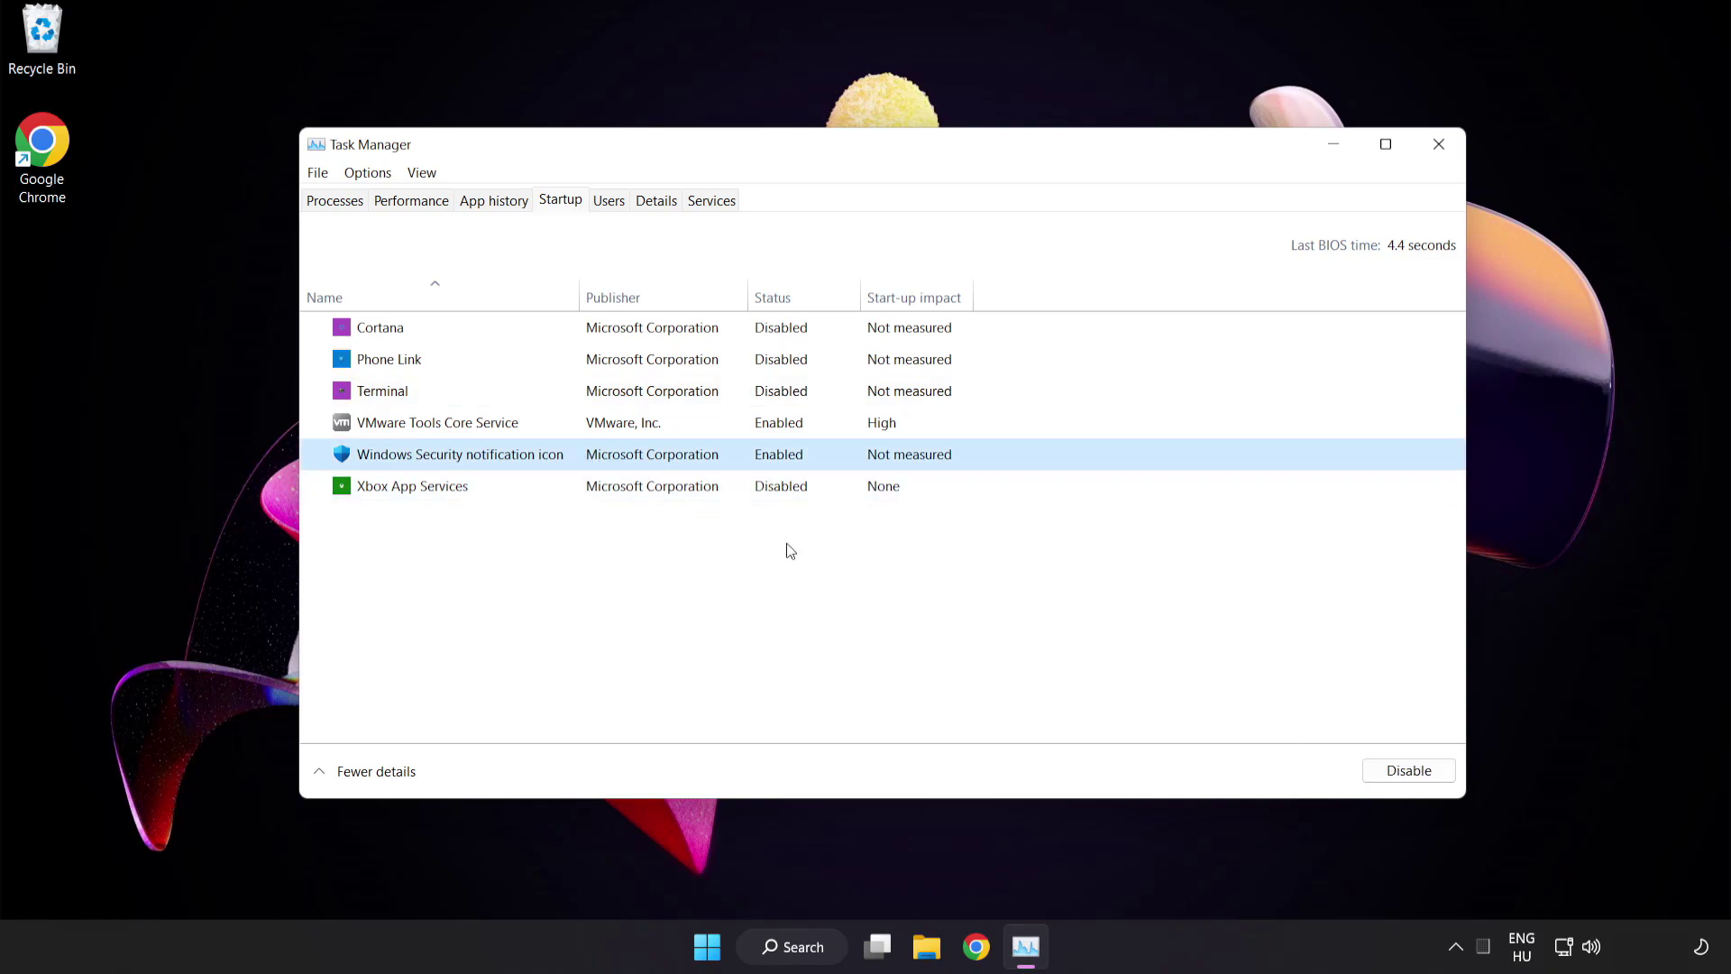
pyautogui.click(1402, 771)
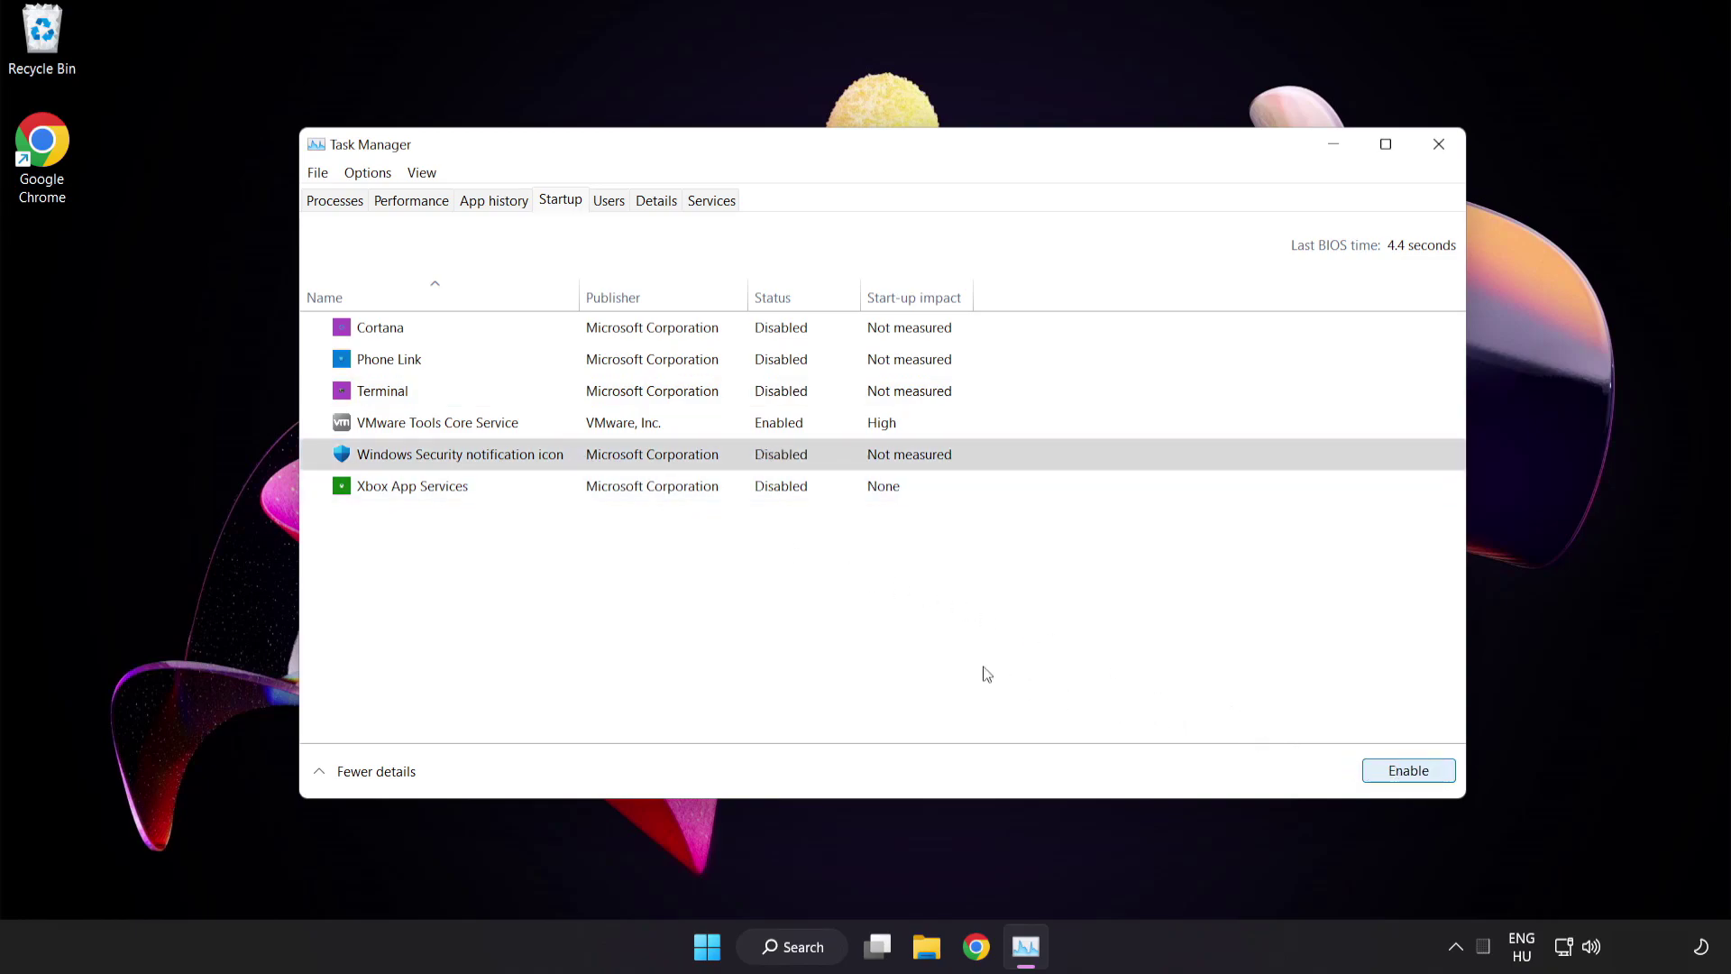
pyautogui.click(1440, 146)
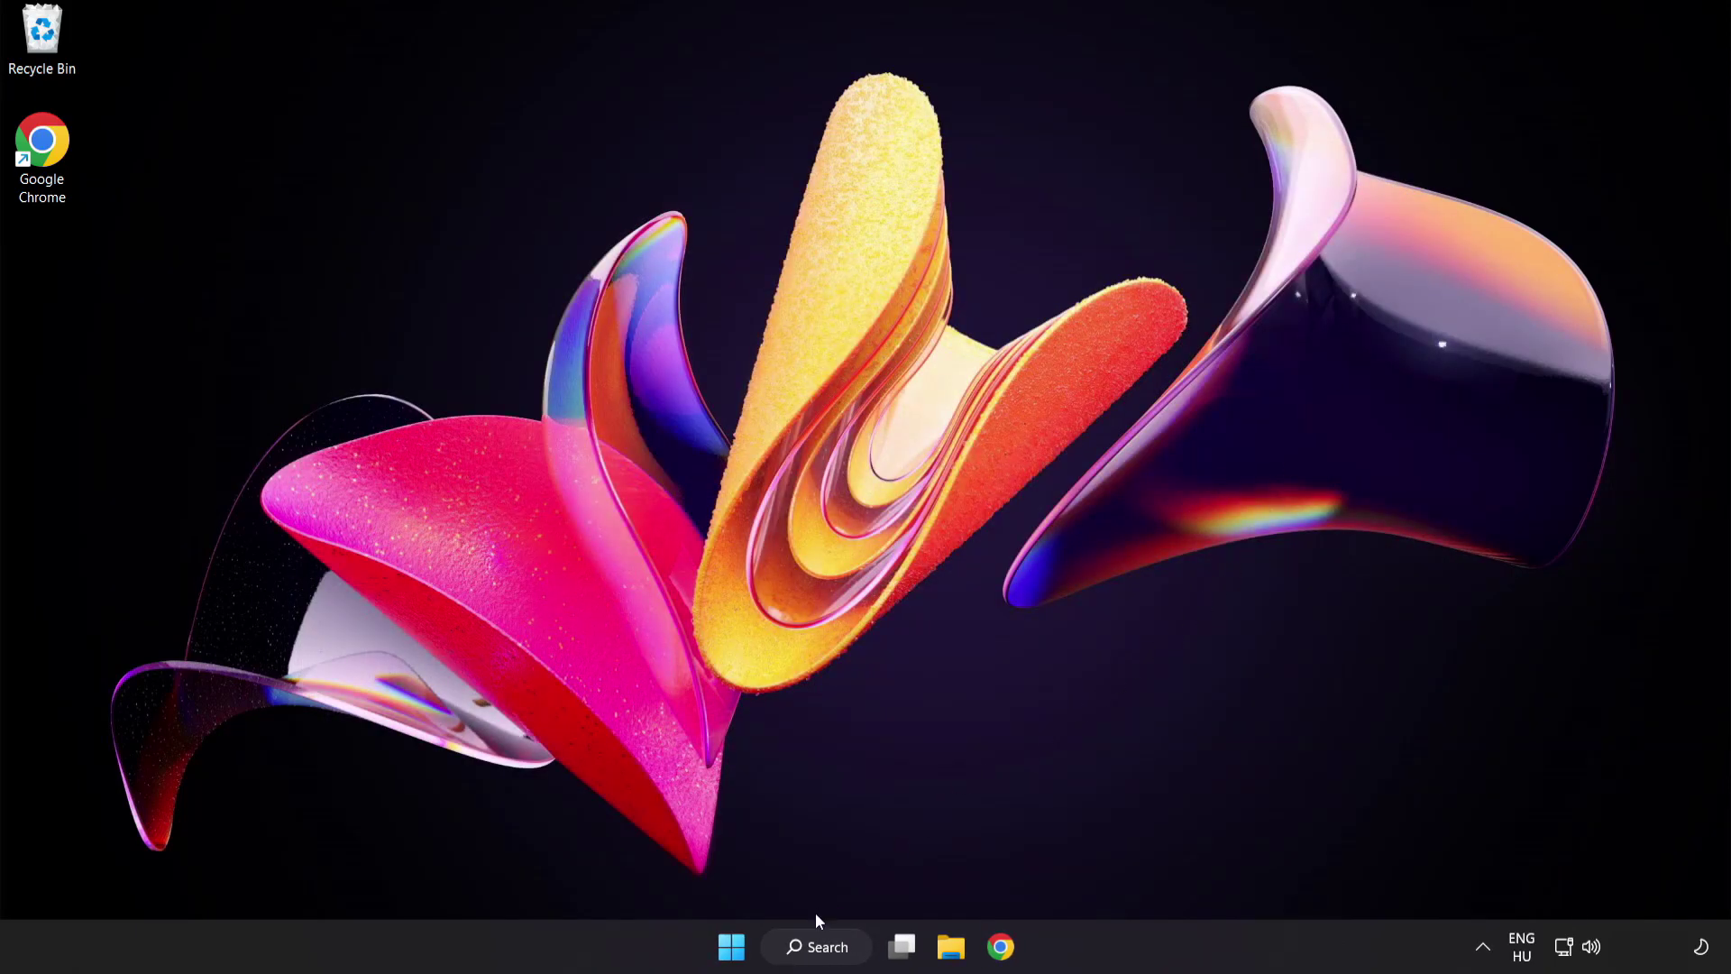
# Search for cmd and launch Command Prompt with administrator rights
pyautogui.click(821, 950)
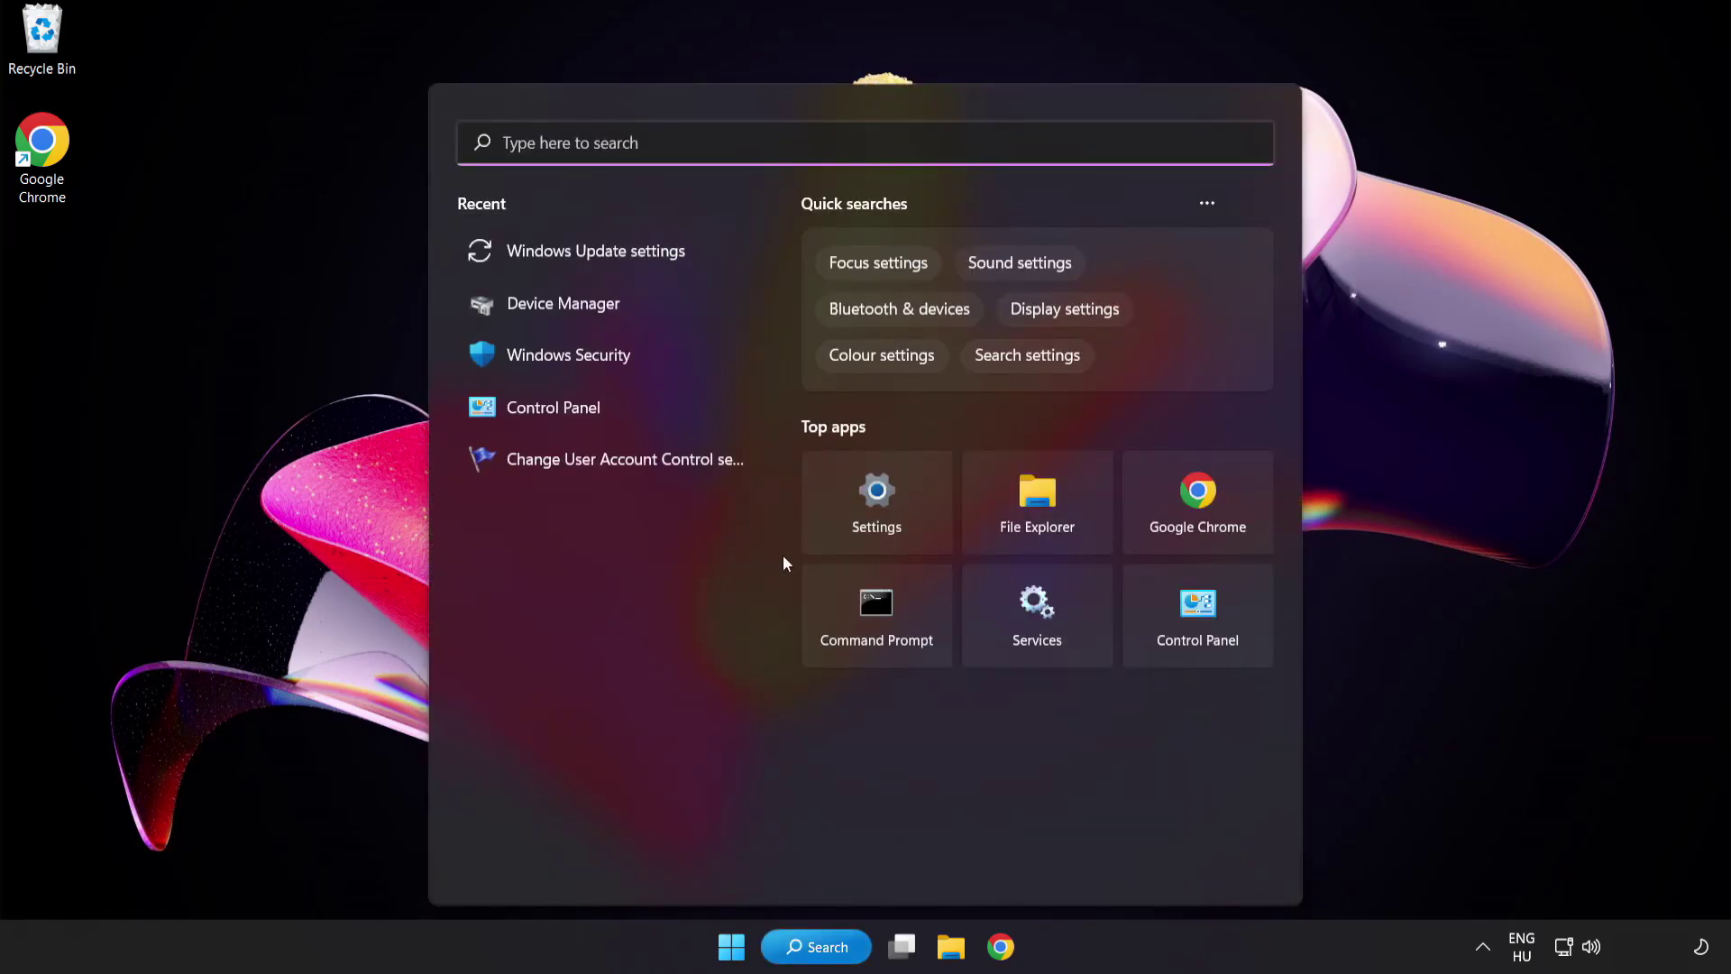
pyautogui.write('cmd')
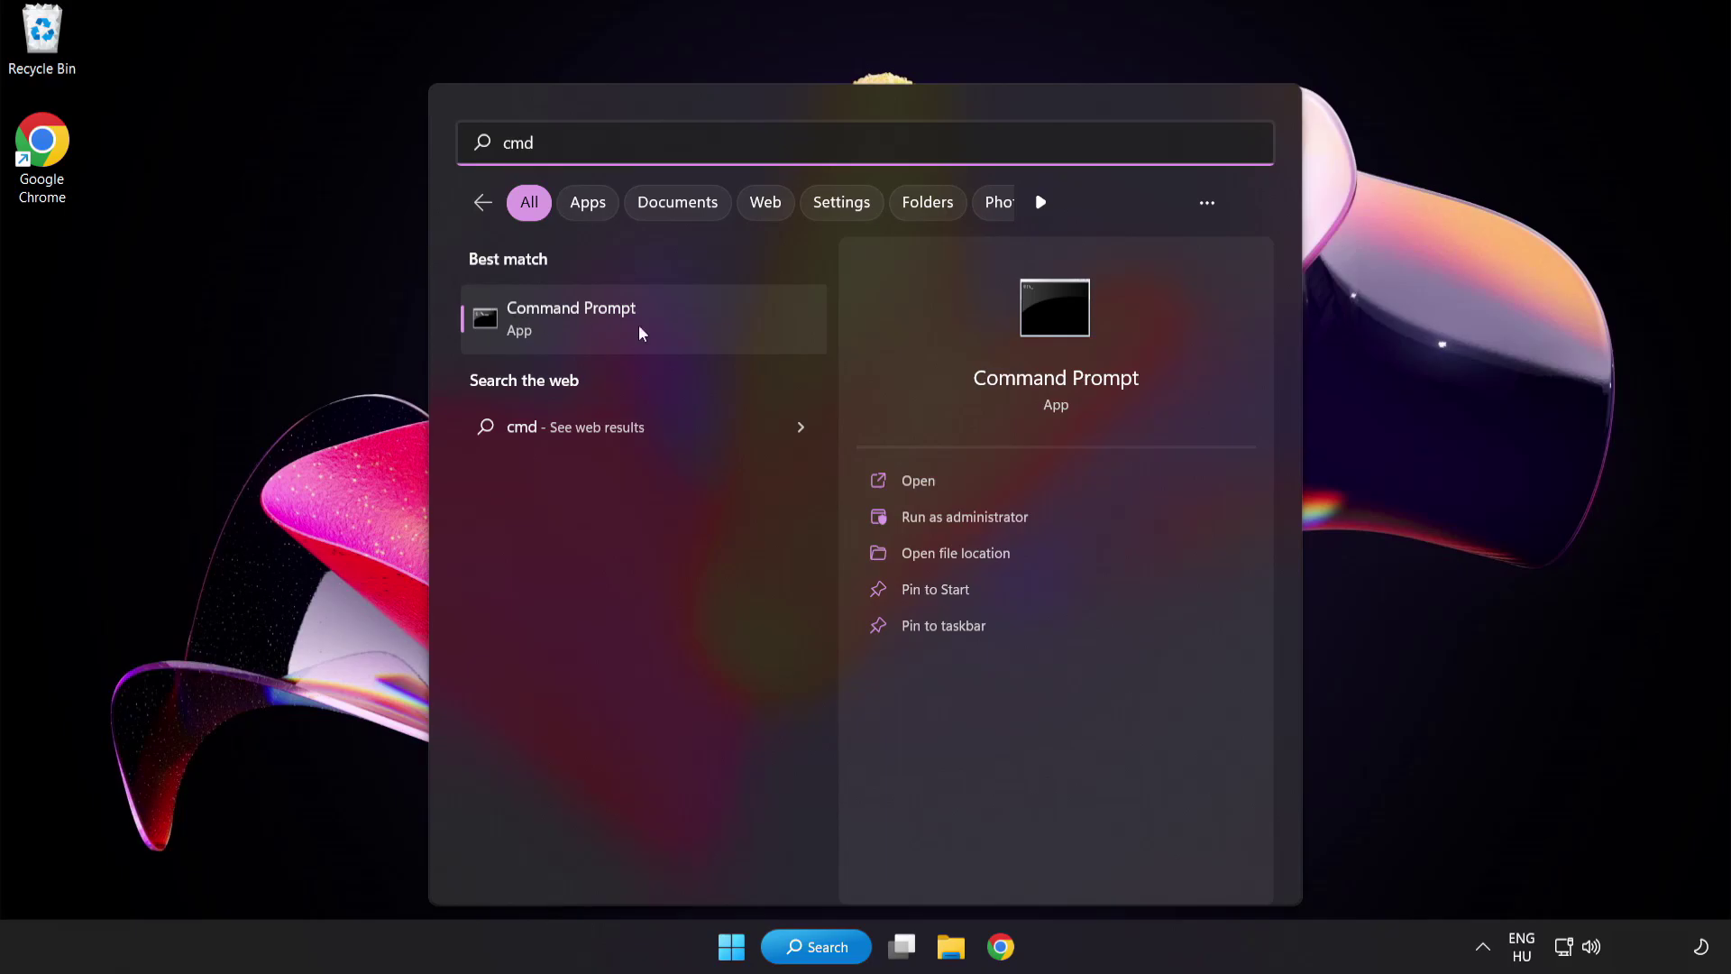
pyautogui.rightClick(647, 335)
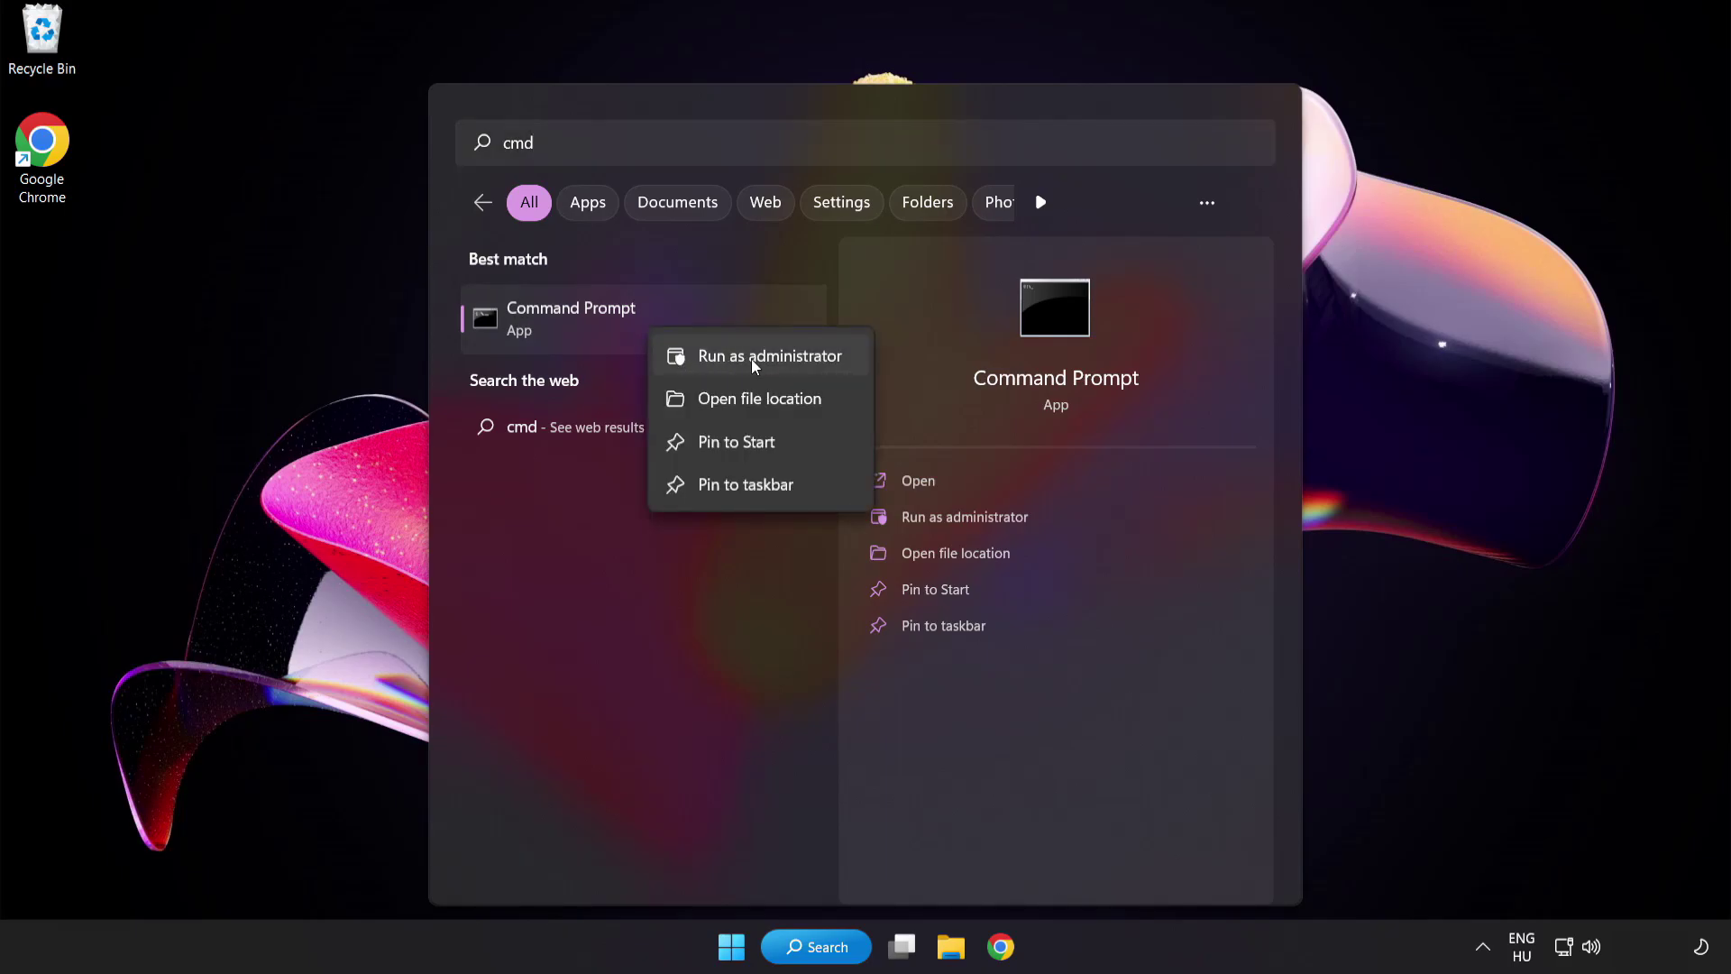
pyautogui.click(728, 359)
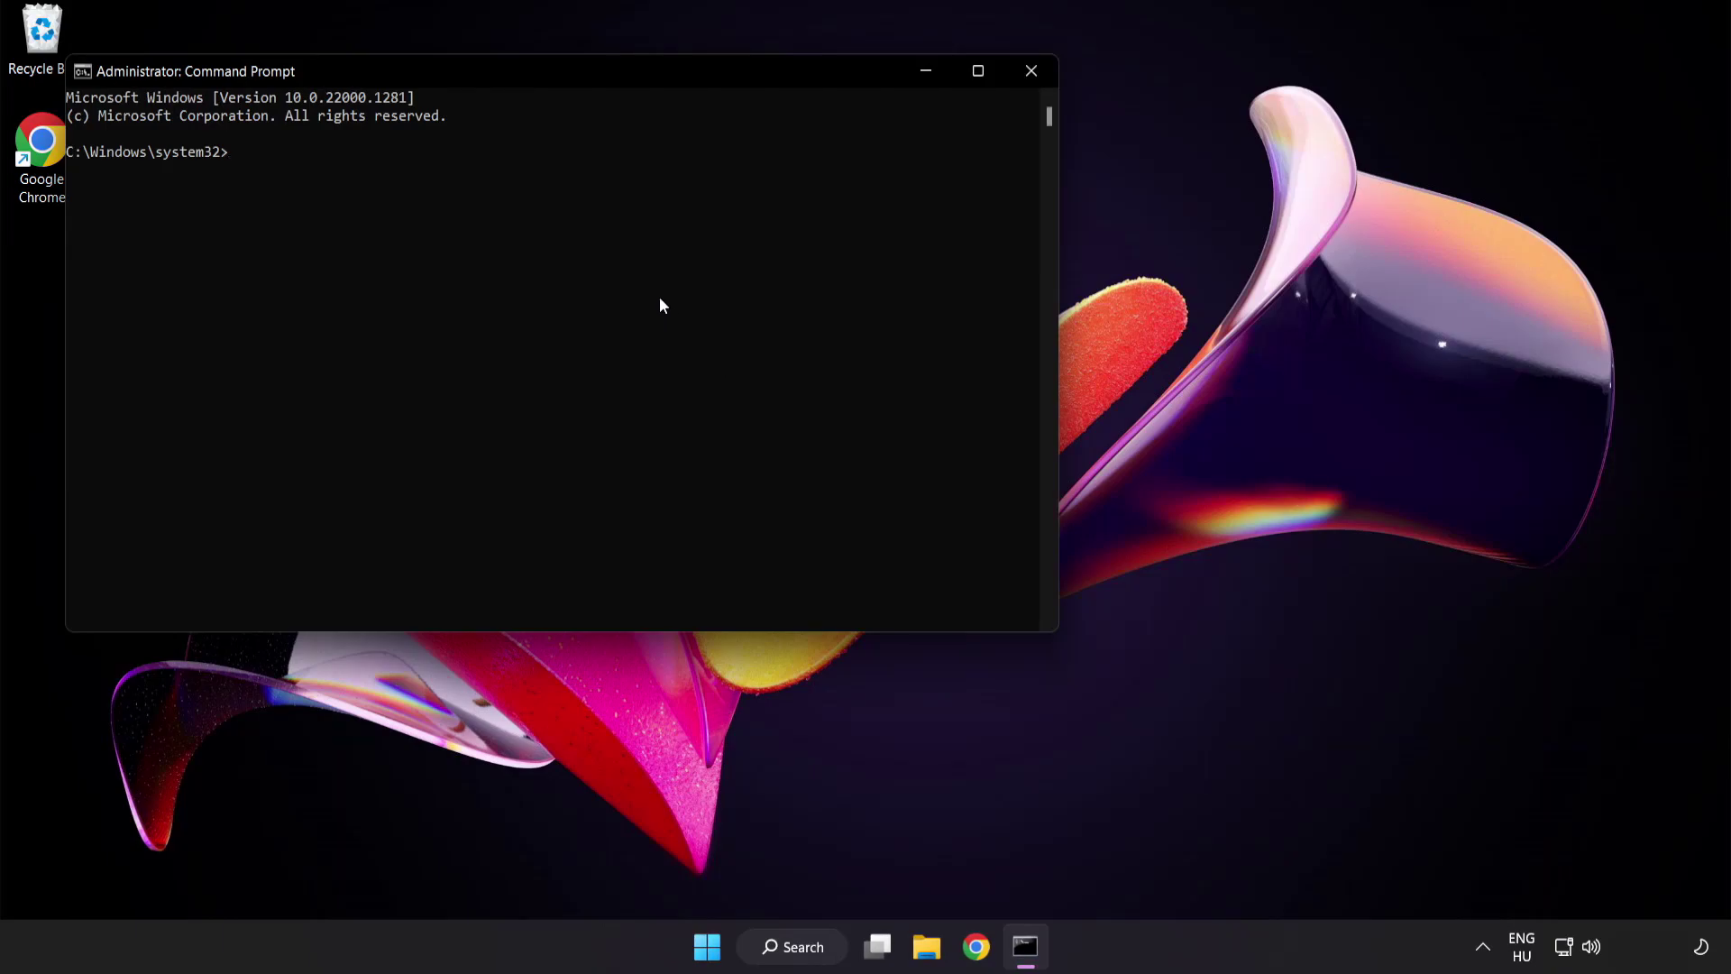
# Run sfc /scannow to completion with no integrity violations, then close Command Prompt
pyautogui.moveTo(493, 74); pyautogui.dragTo(753, 174)
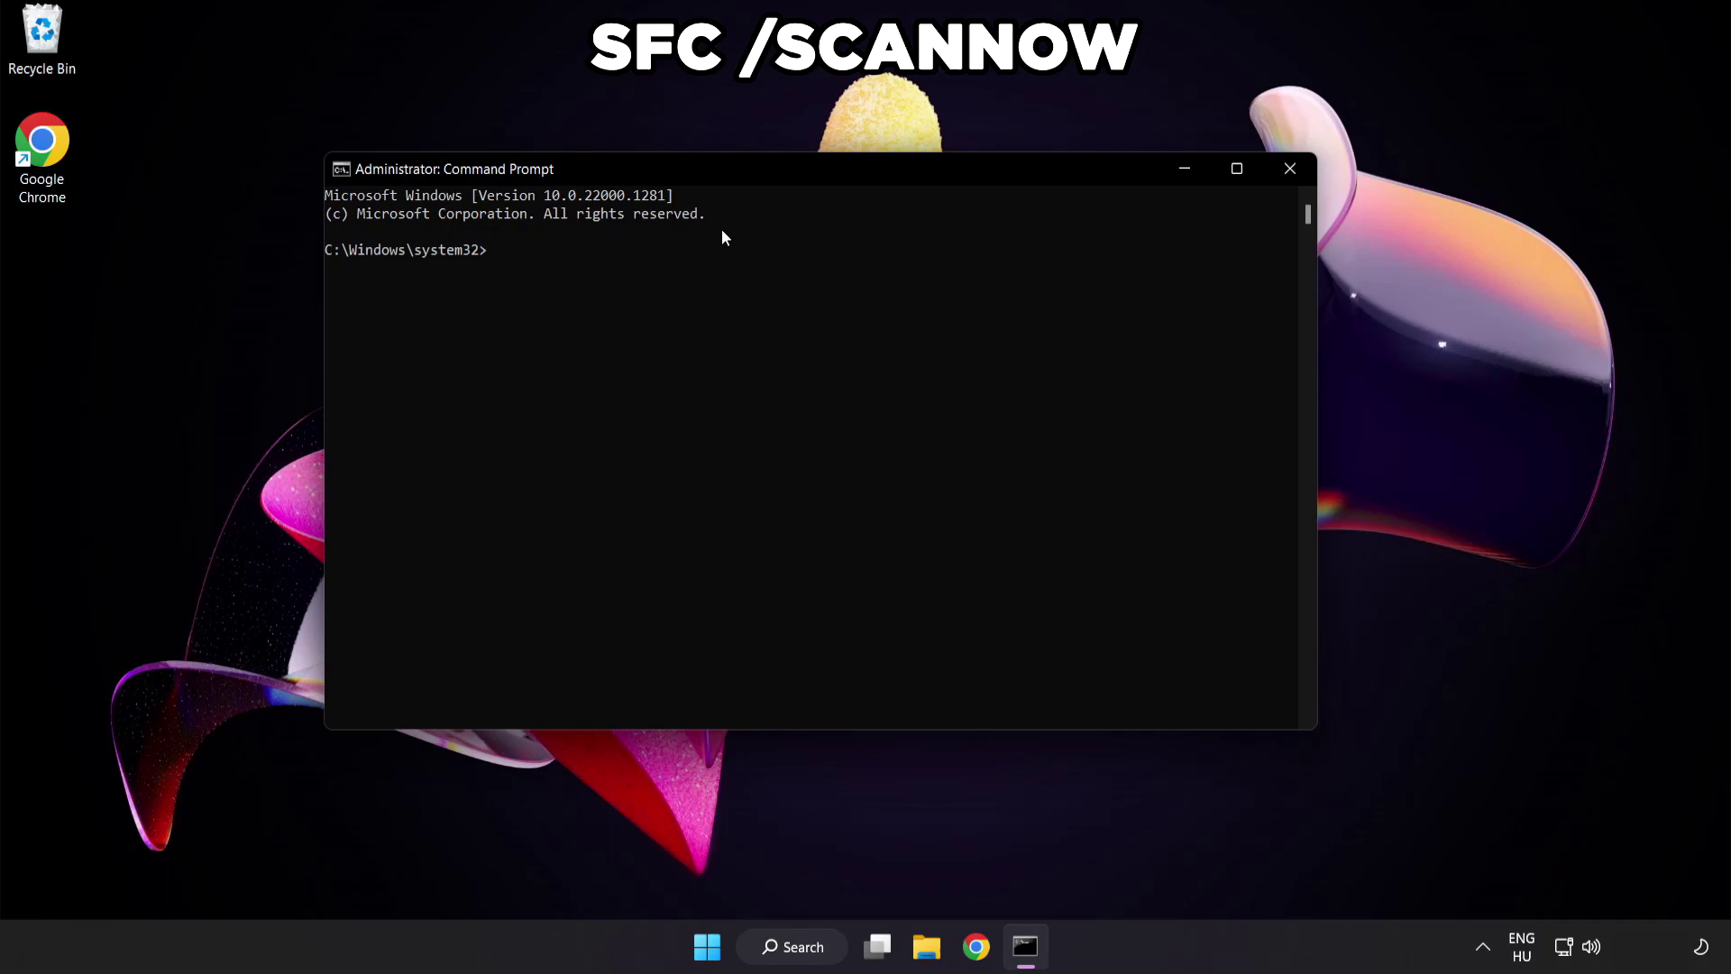
pyautogui.write('sfc /')
pyautogui.write('scannow')
pyautogui.press('Return')
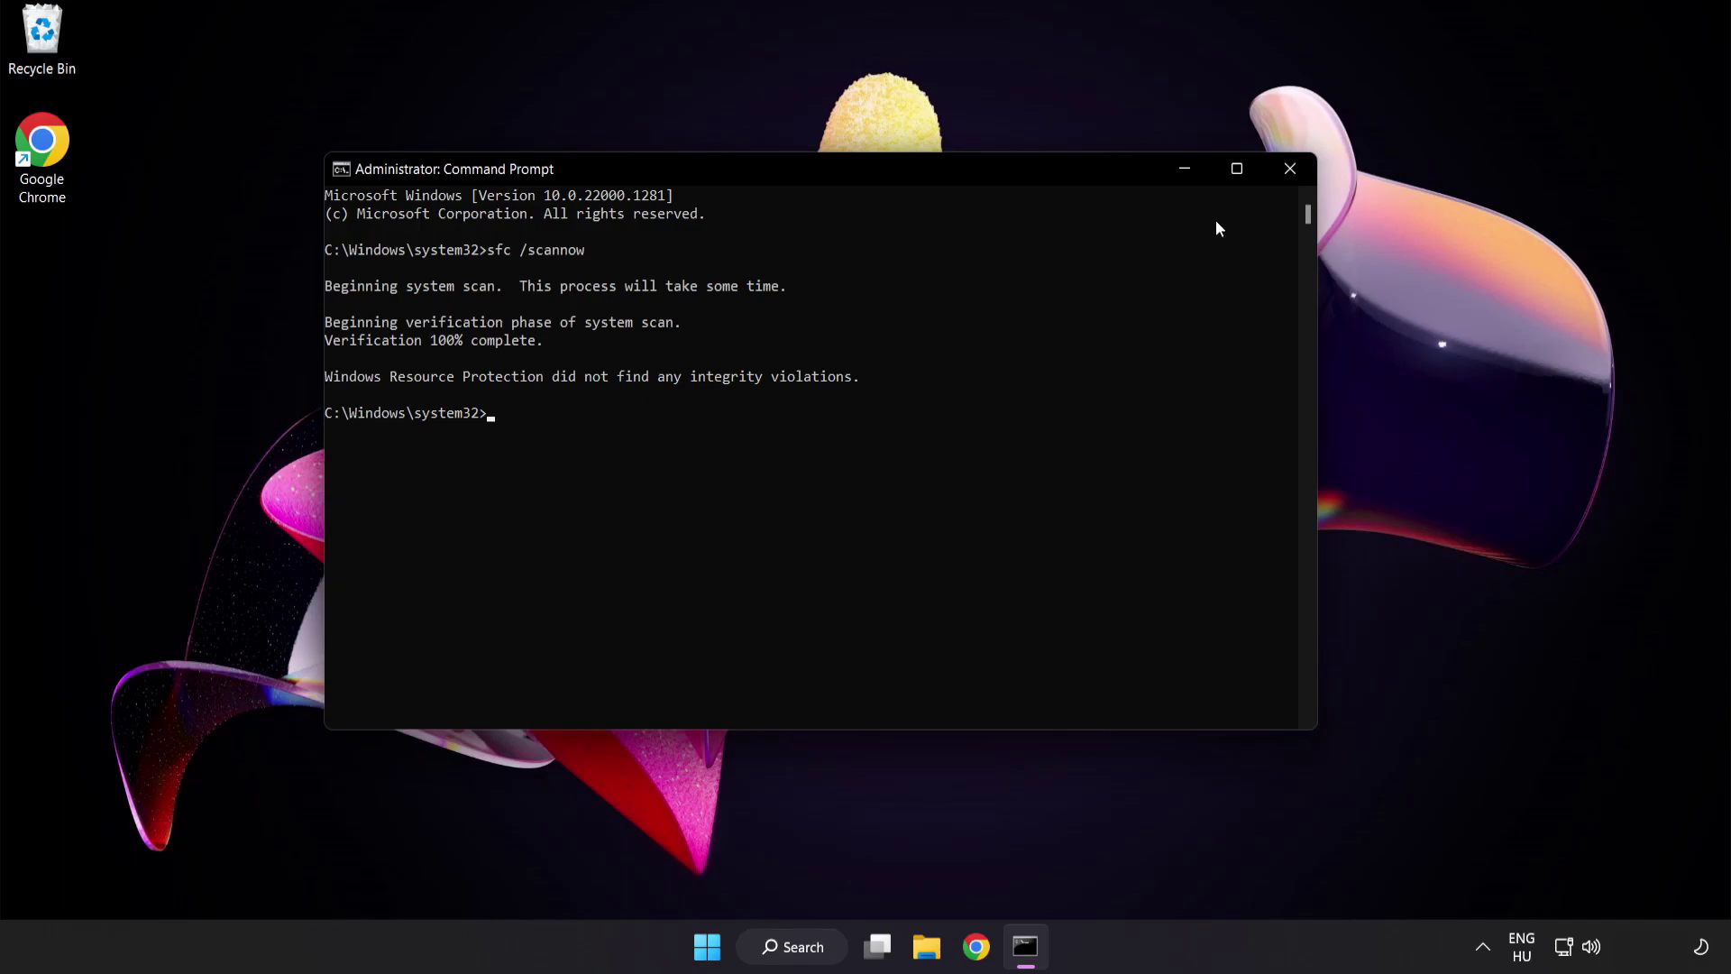
pyautogui.click(1288, 172)
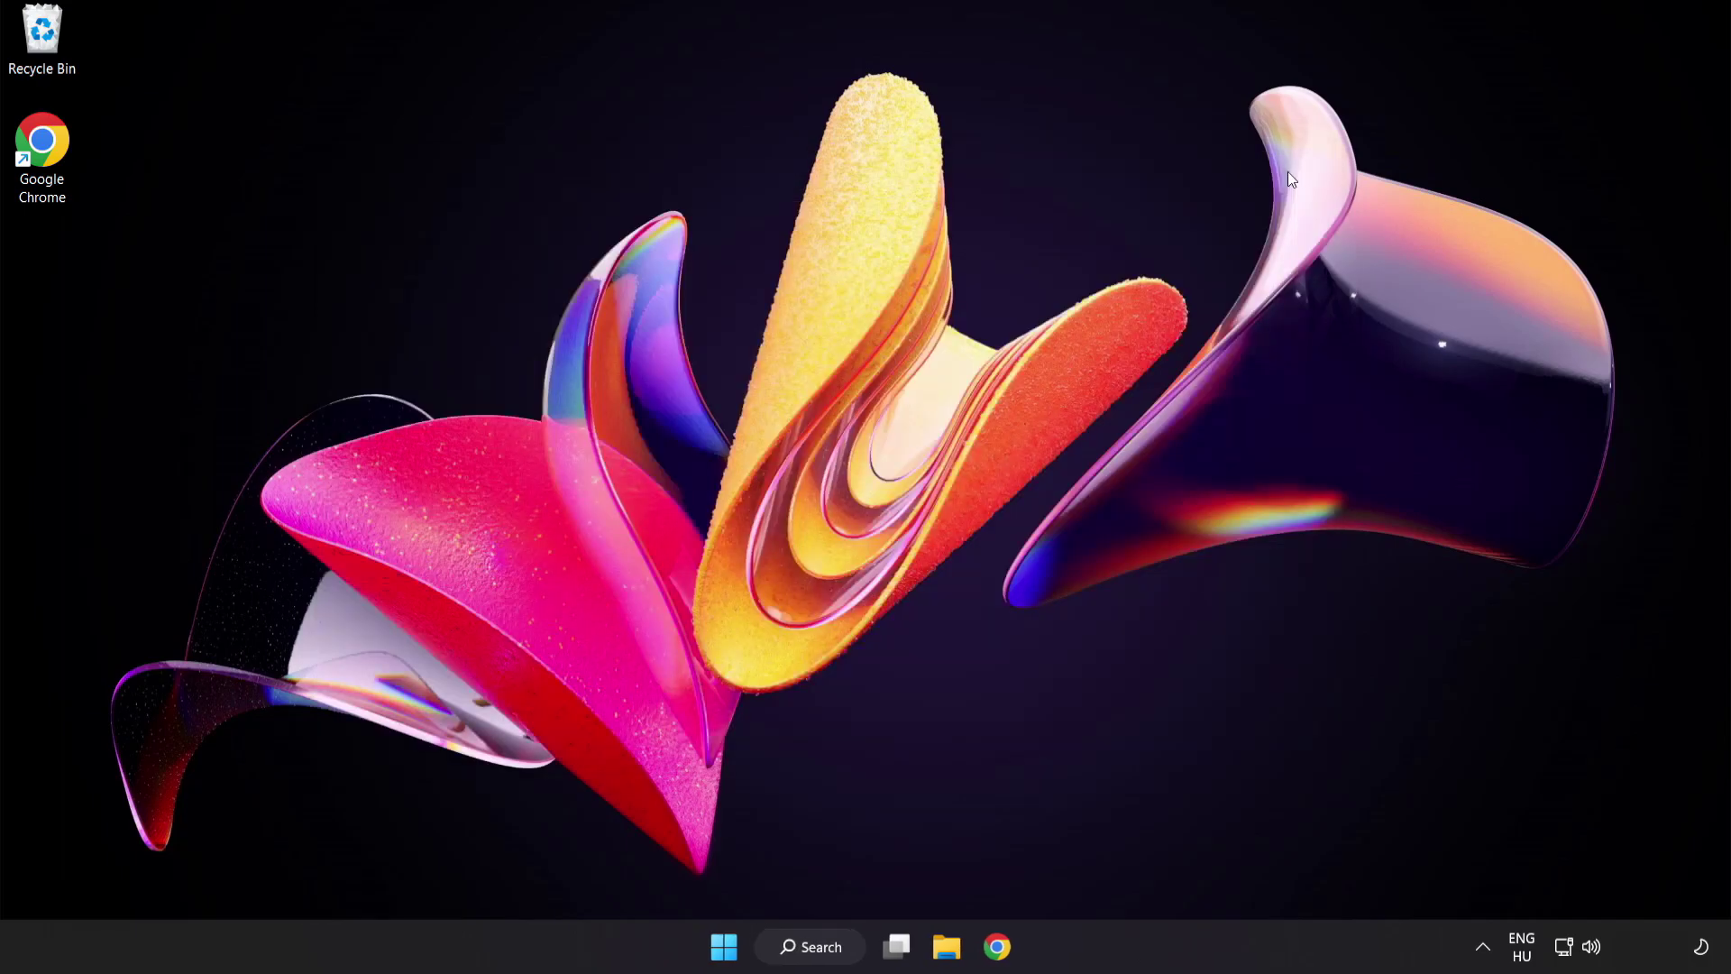
# Glance at the Start menu power options, then search 'security' and launch Windows Security
pyautogui.click(730, 945)
pyautogui.click(1147, 870)
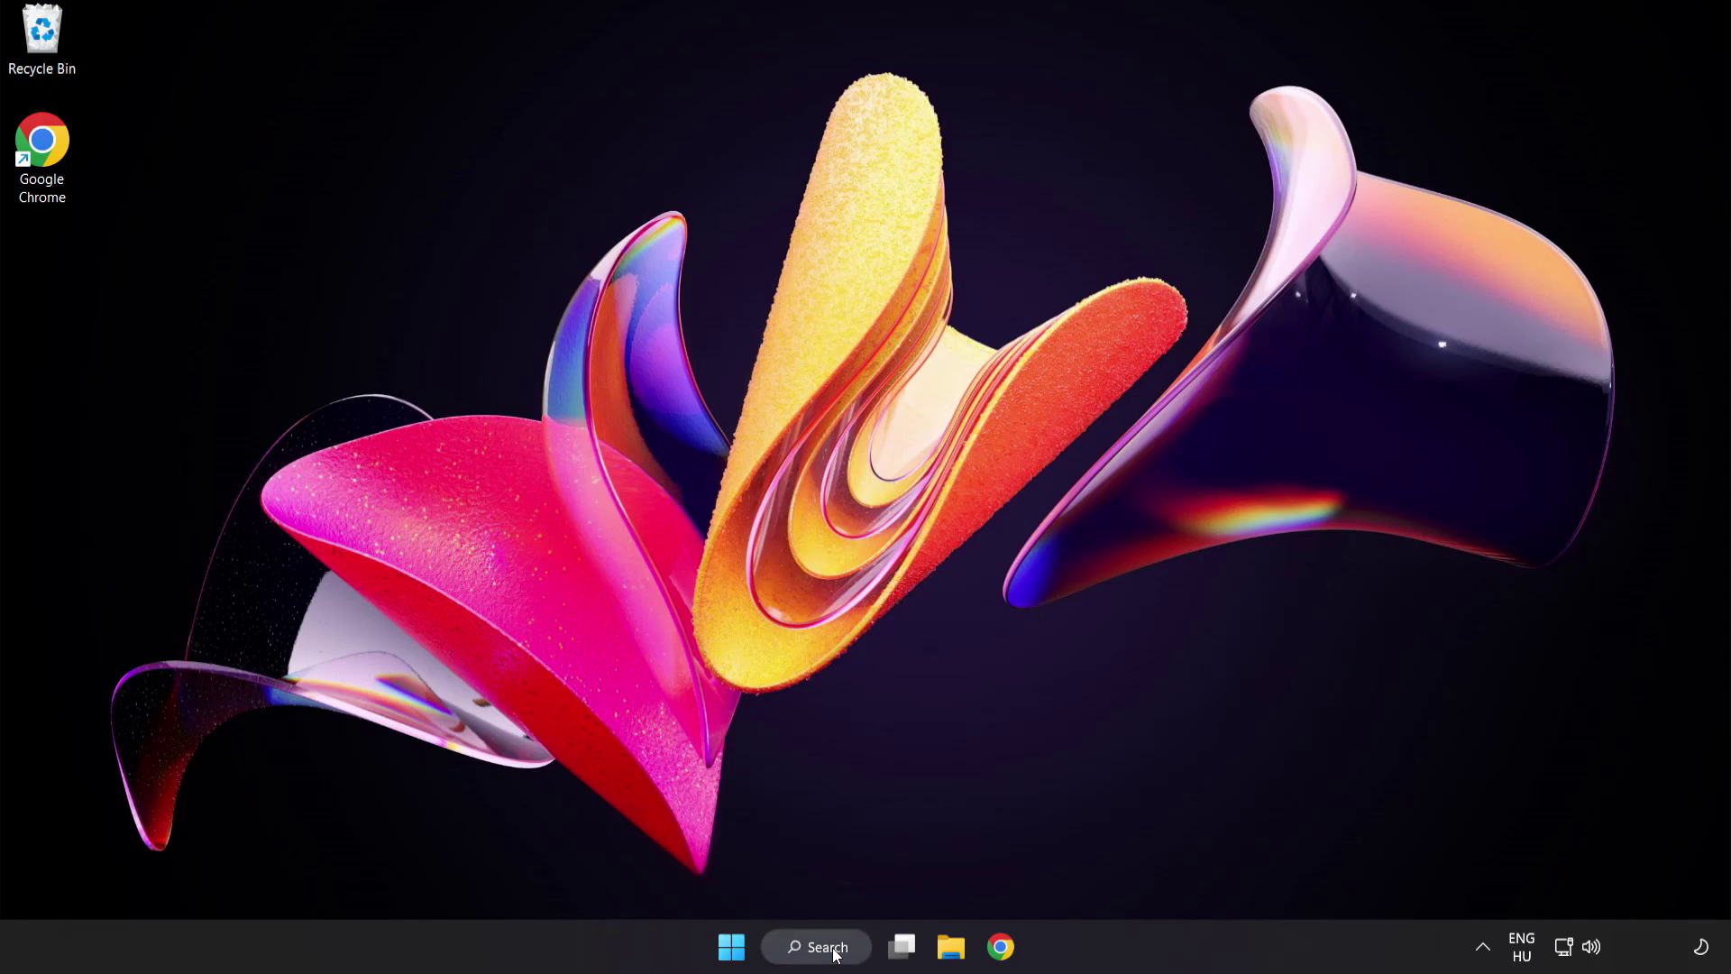
pyautogui.click(826, 947)
pyautogui.write('se')
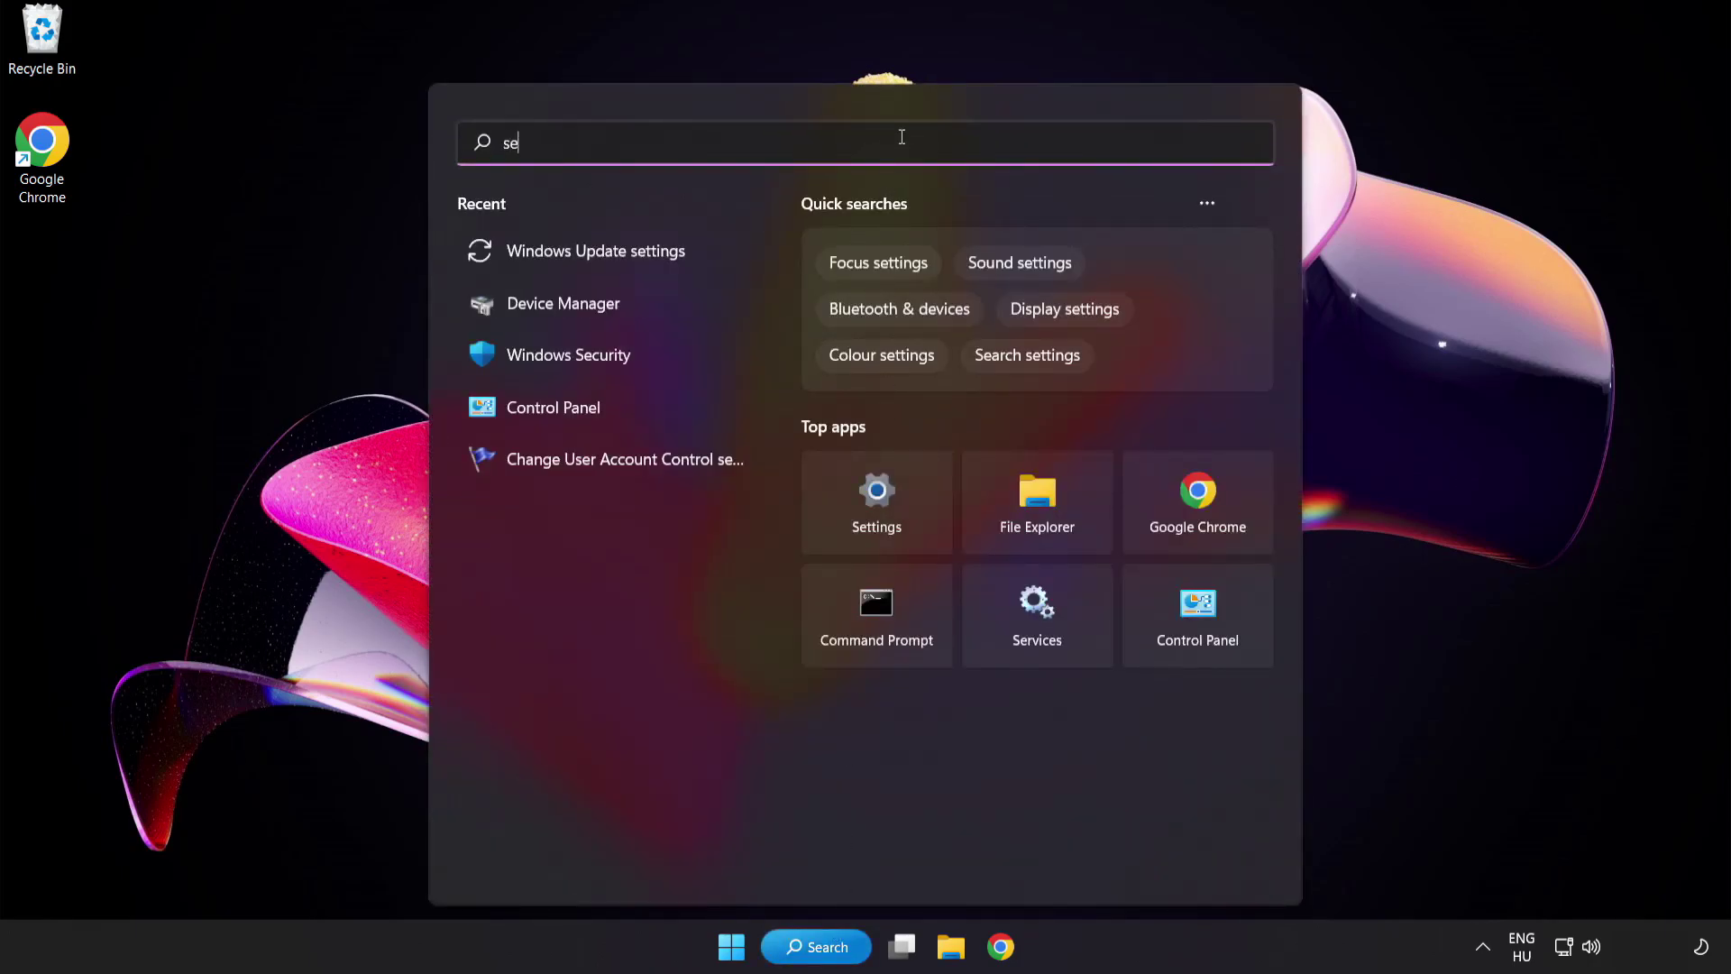
pyautogui.write('curity')
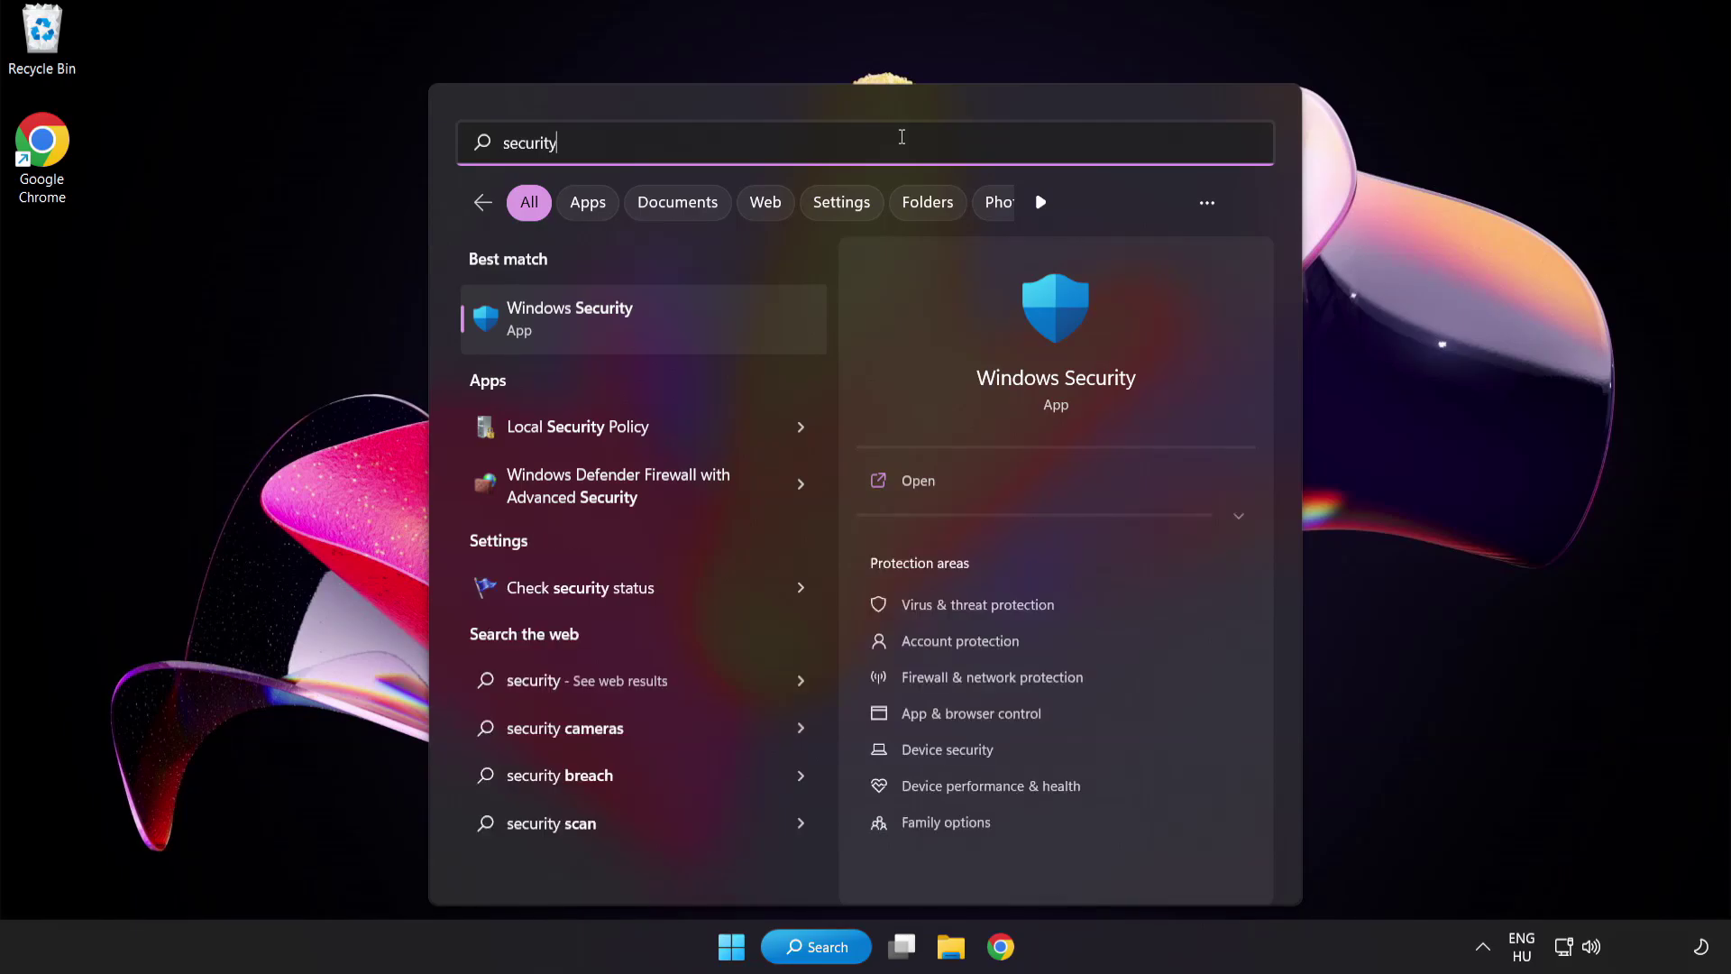
pyautogui.click(654, 315)
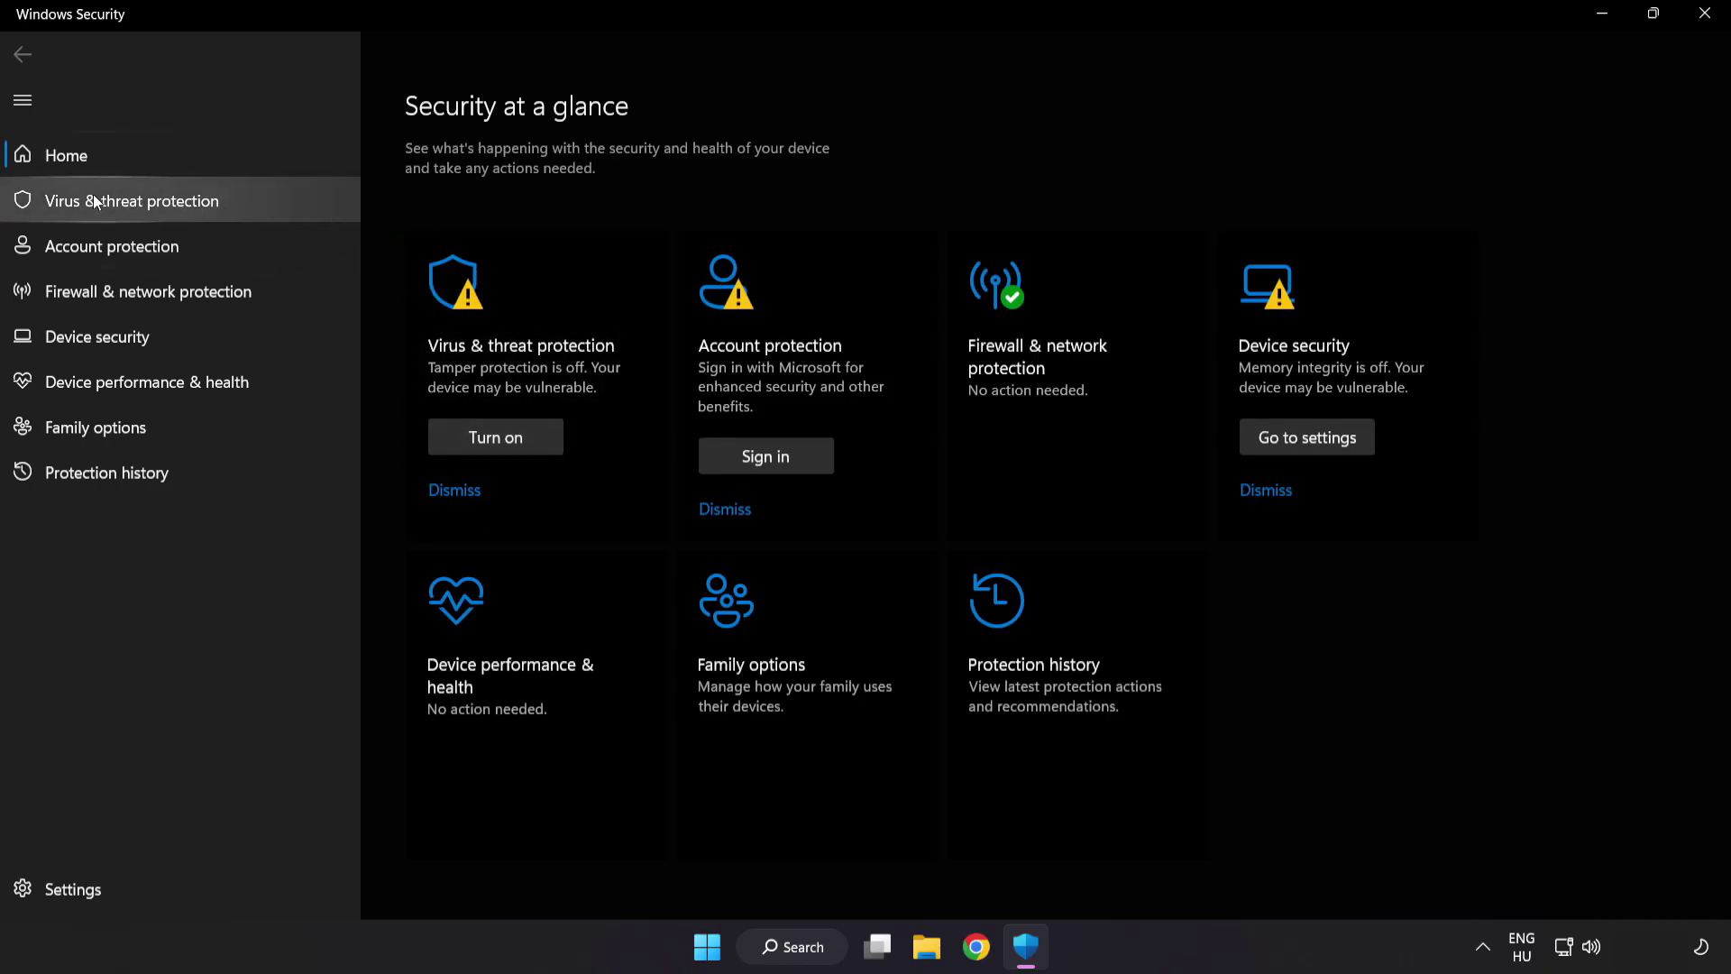
# Go through Virus & threat protection settings to the antivirus Exclusions page
pyautogui.click(263, 199)
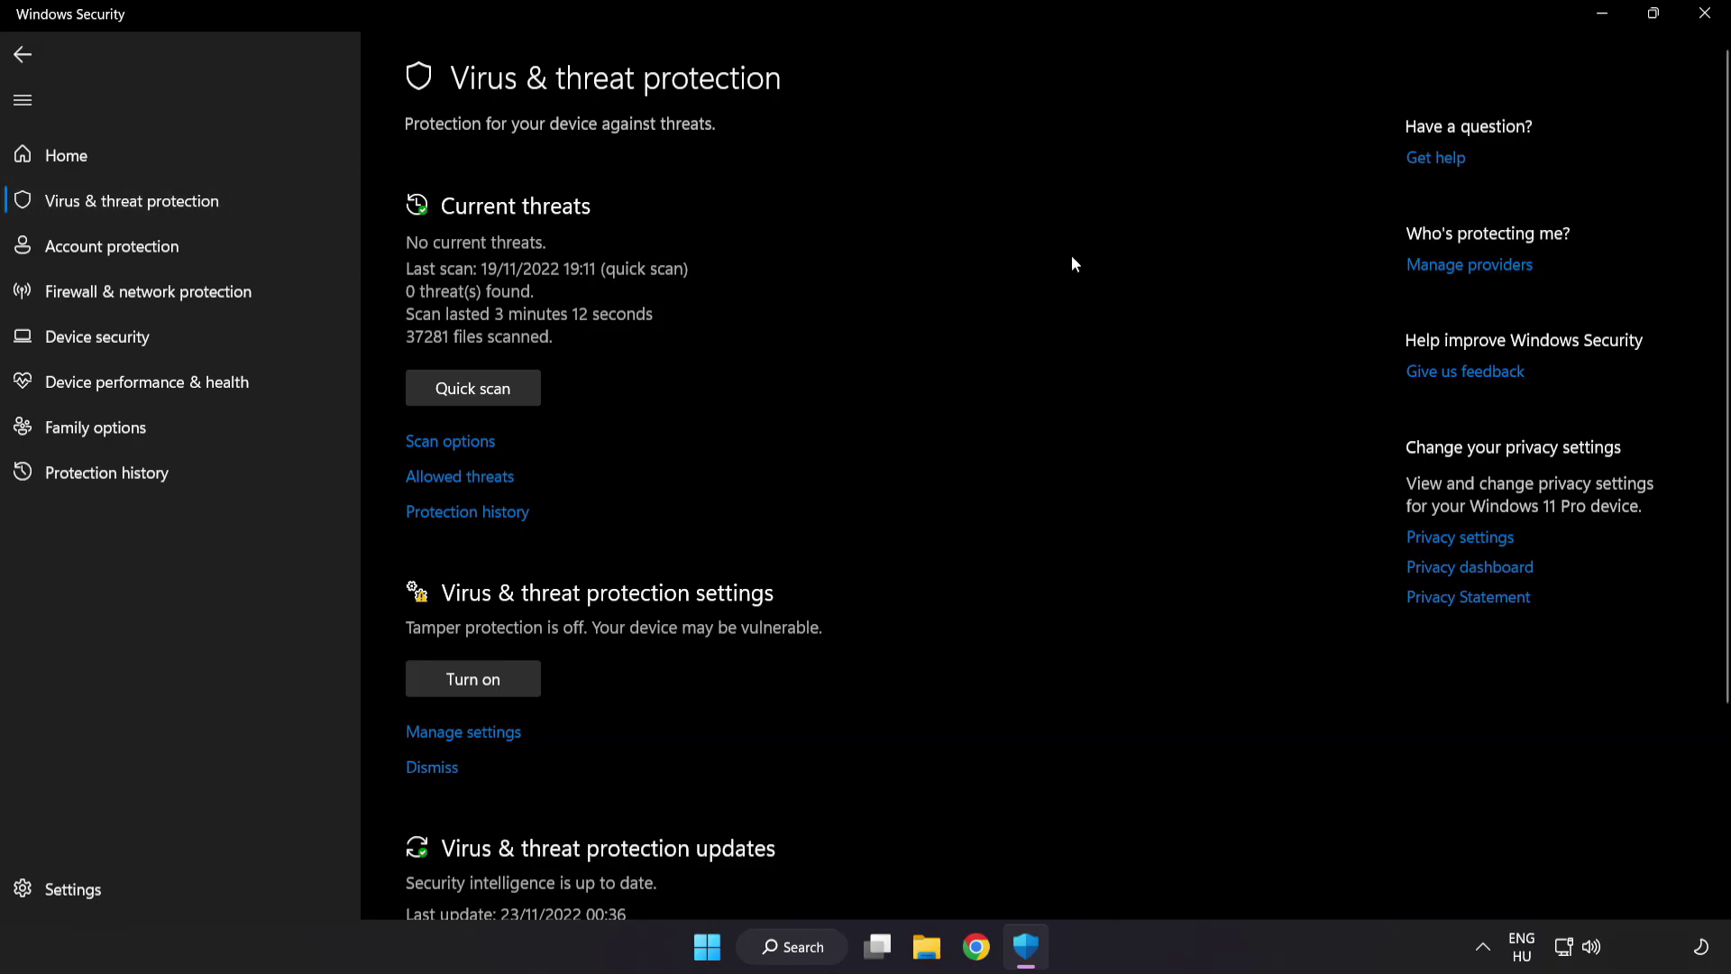
pyautogui.scroll(-2, 1093, 265)
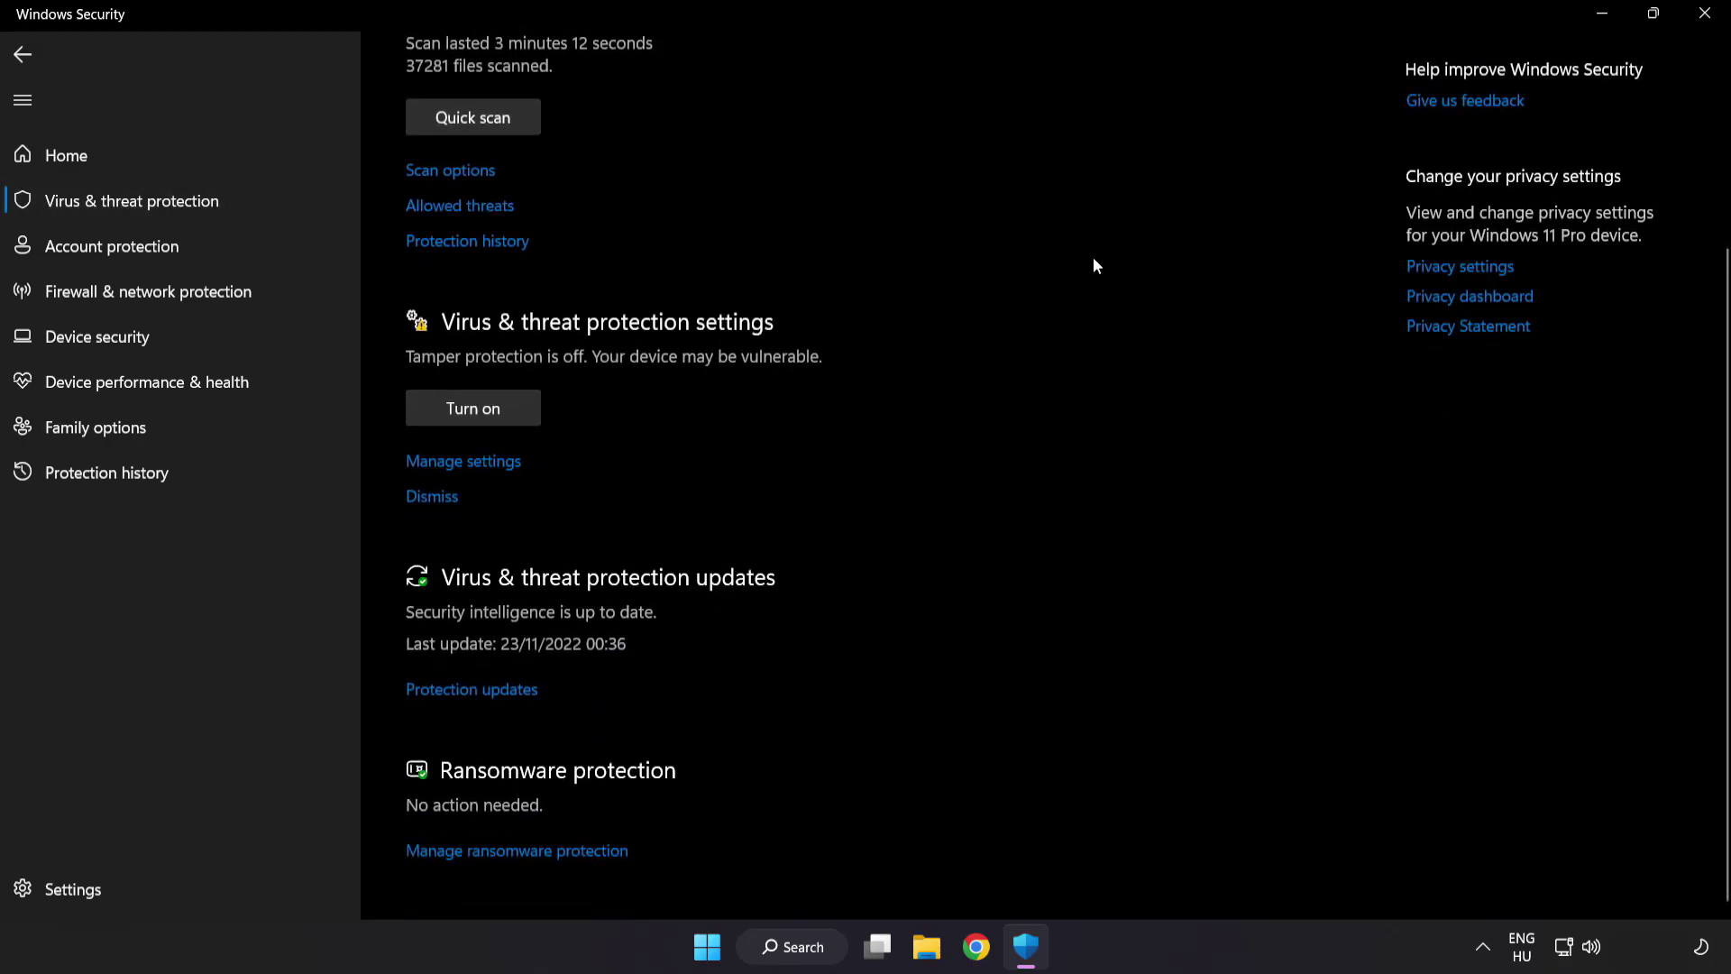
pyautogui.click(473, 461)
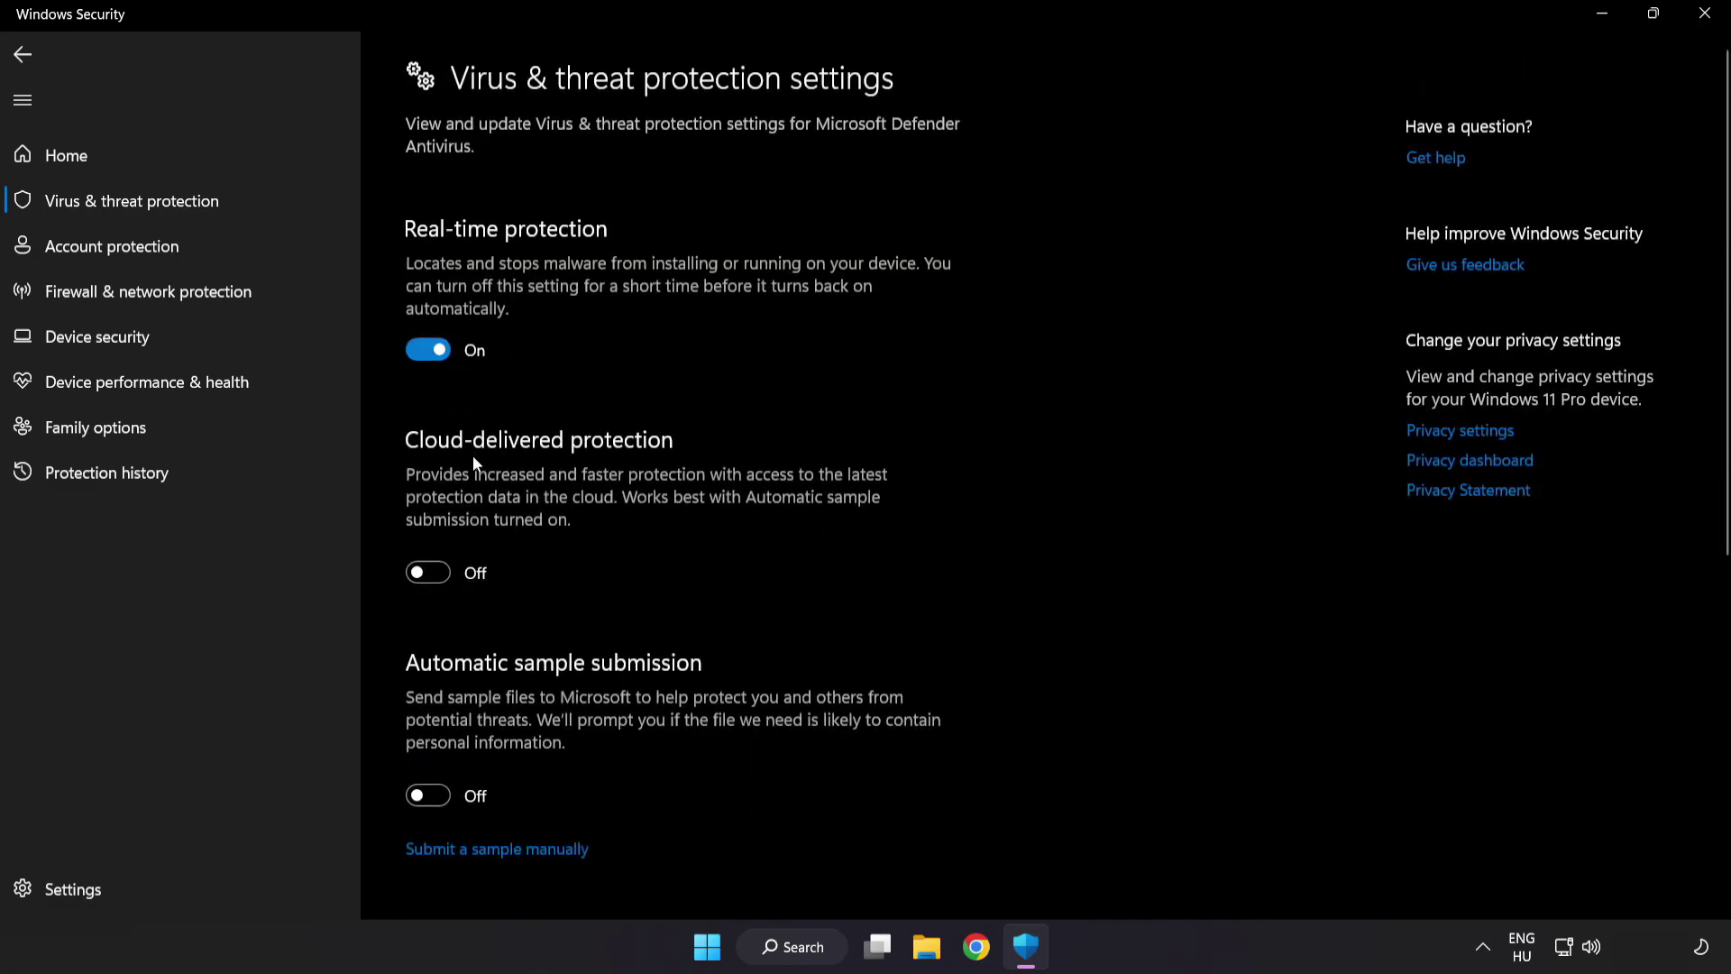
pyautogui.scroll(-5, 986, 472)
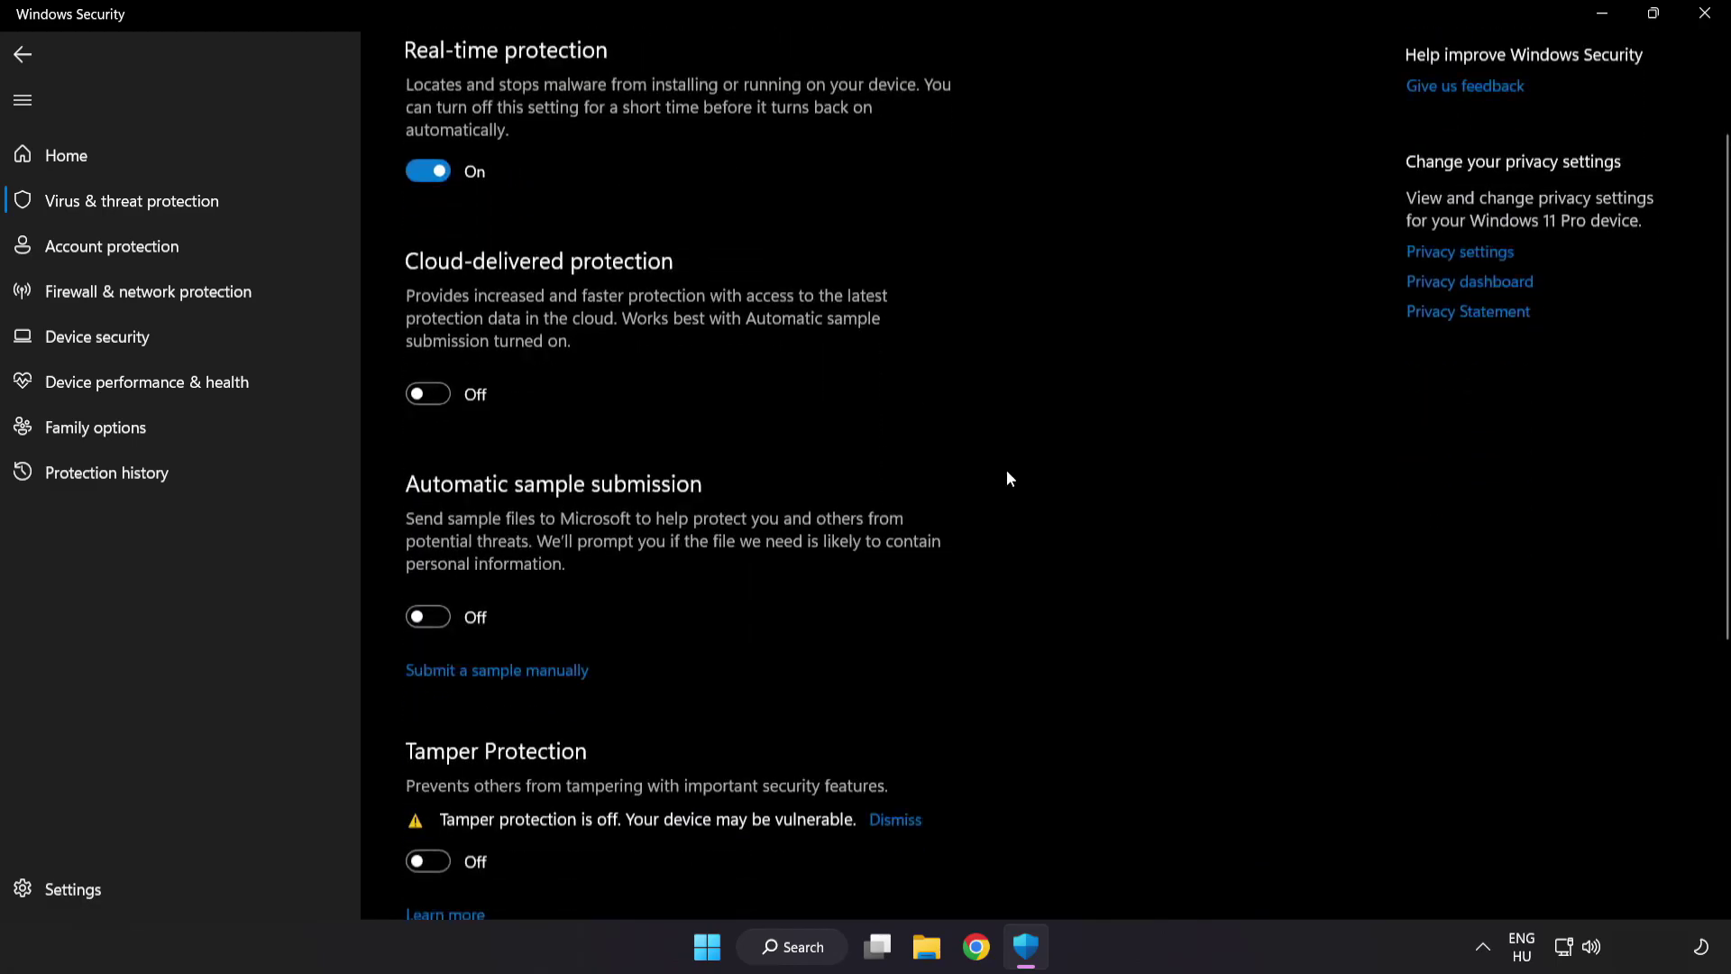
pyautogui.scroll(-1, 1006, 478)
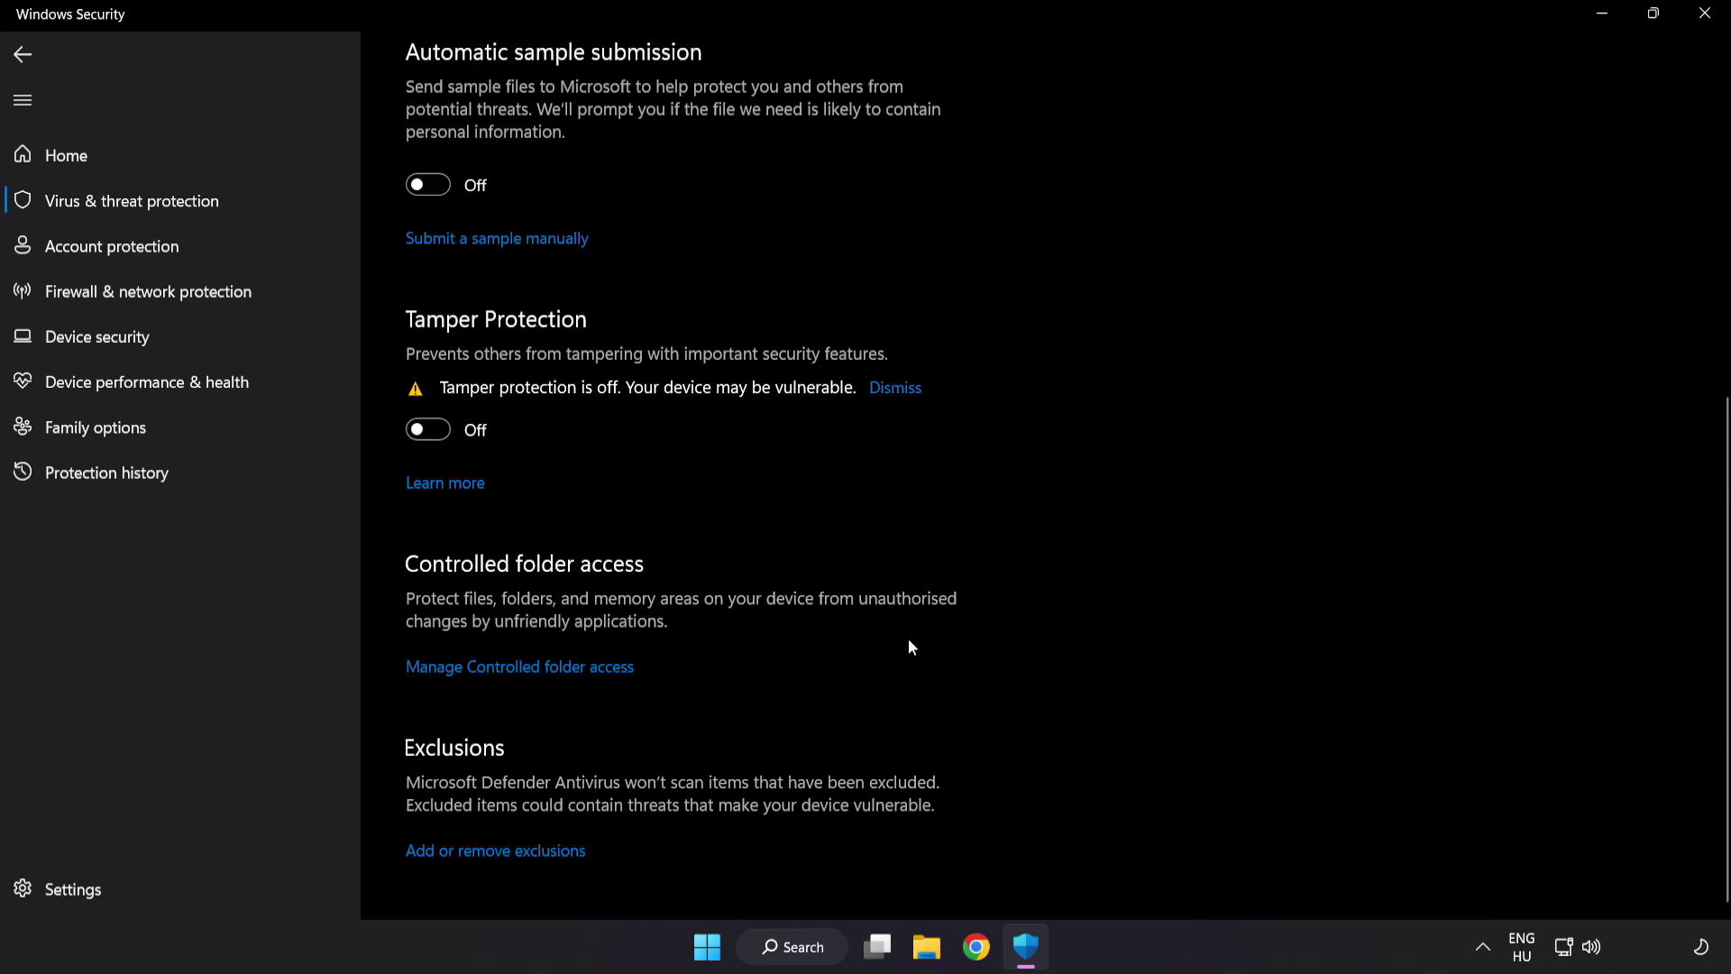
pyautogui.click(510, 853)
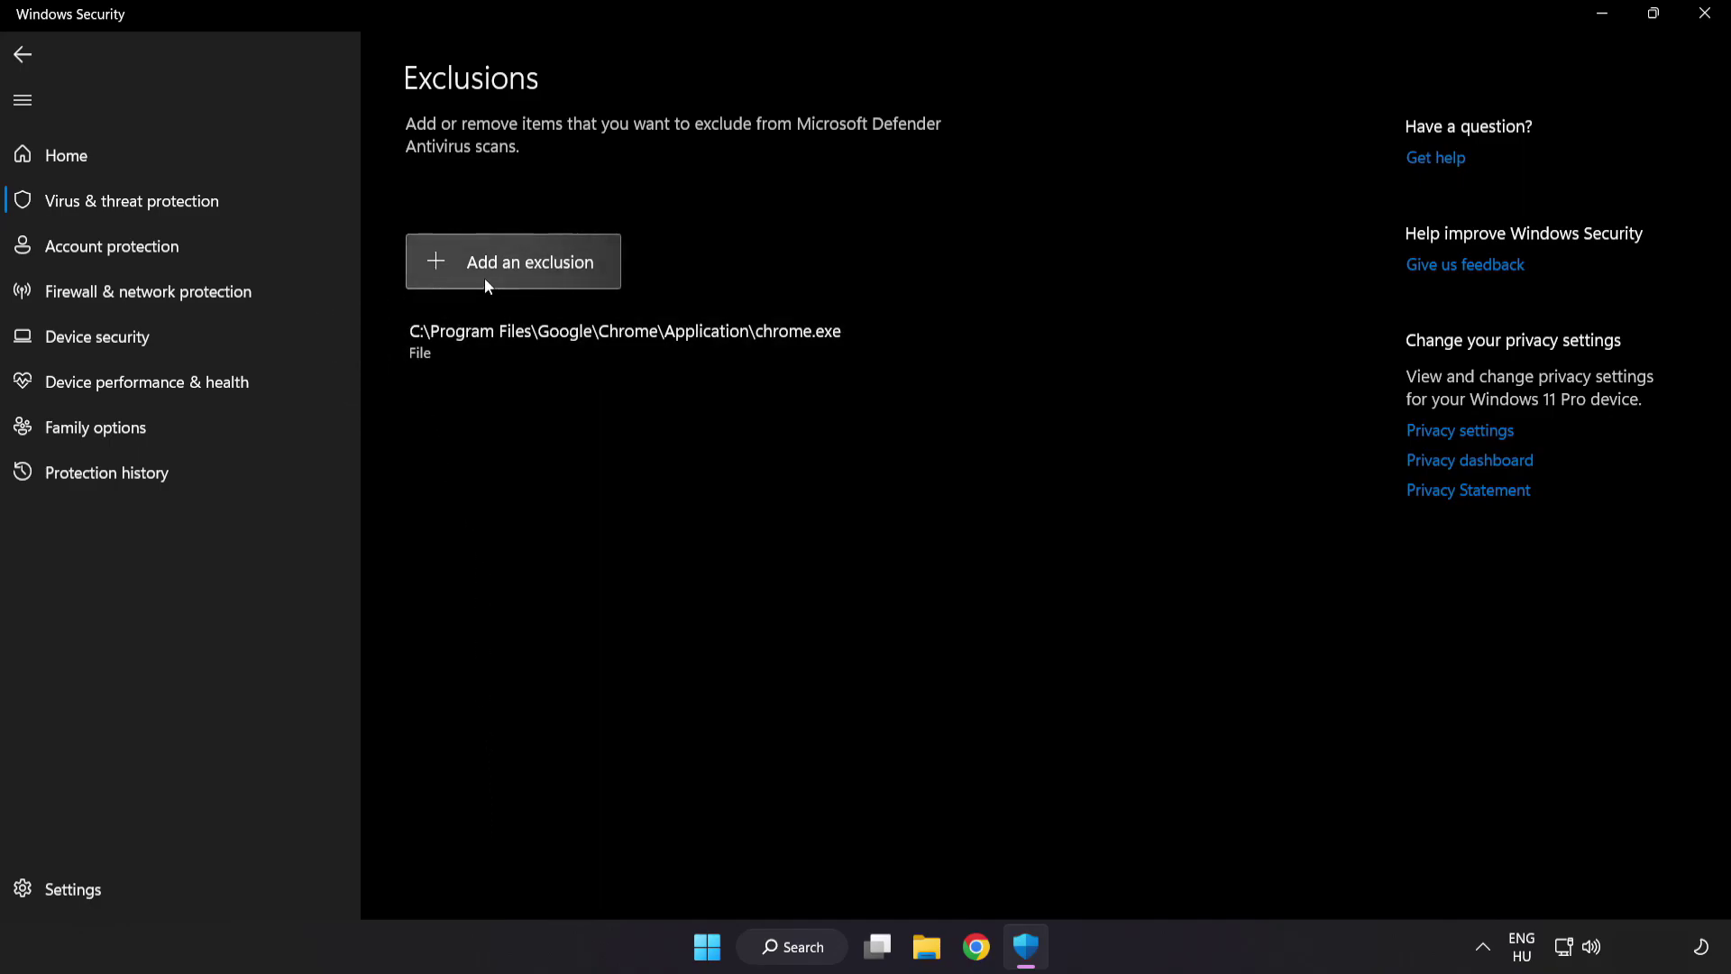
# Start adding a File exclusion and back out of the picker to This PC
pyautogui.click(516, 281)
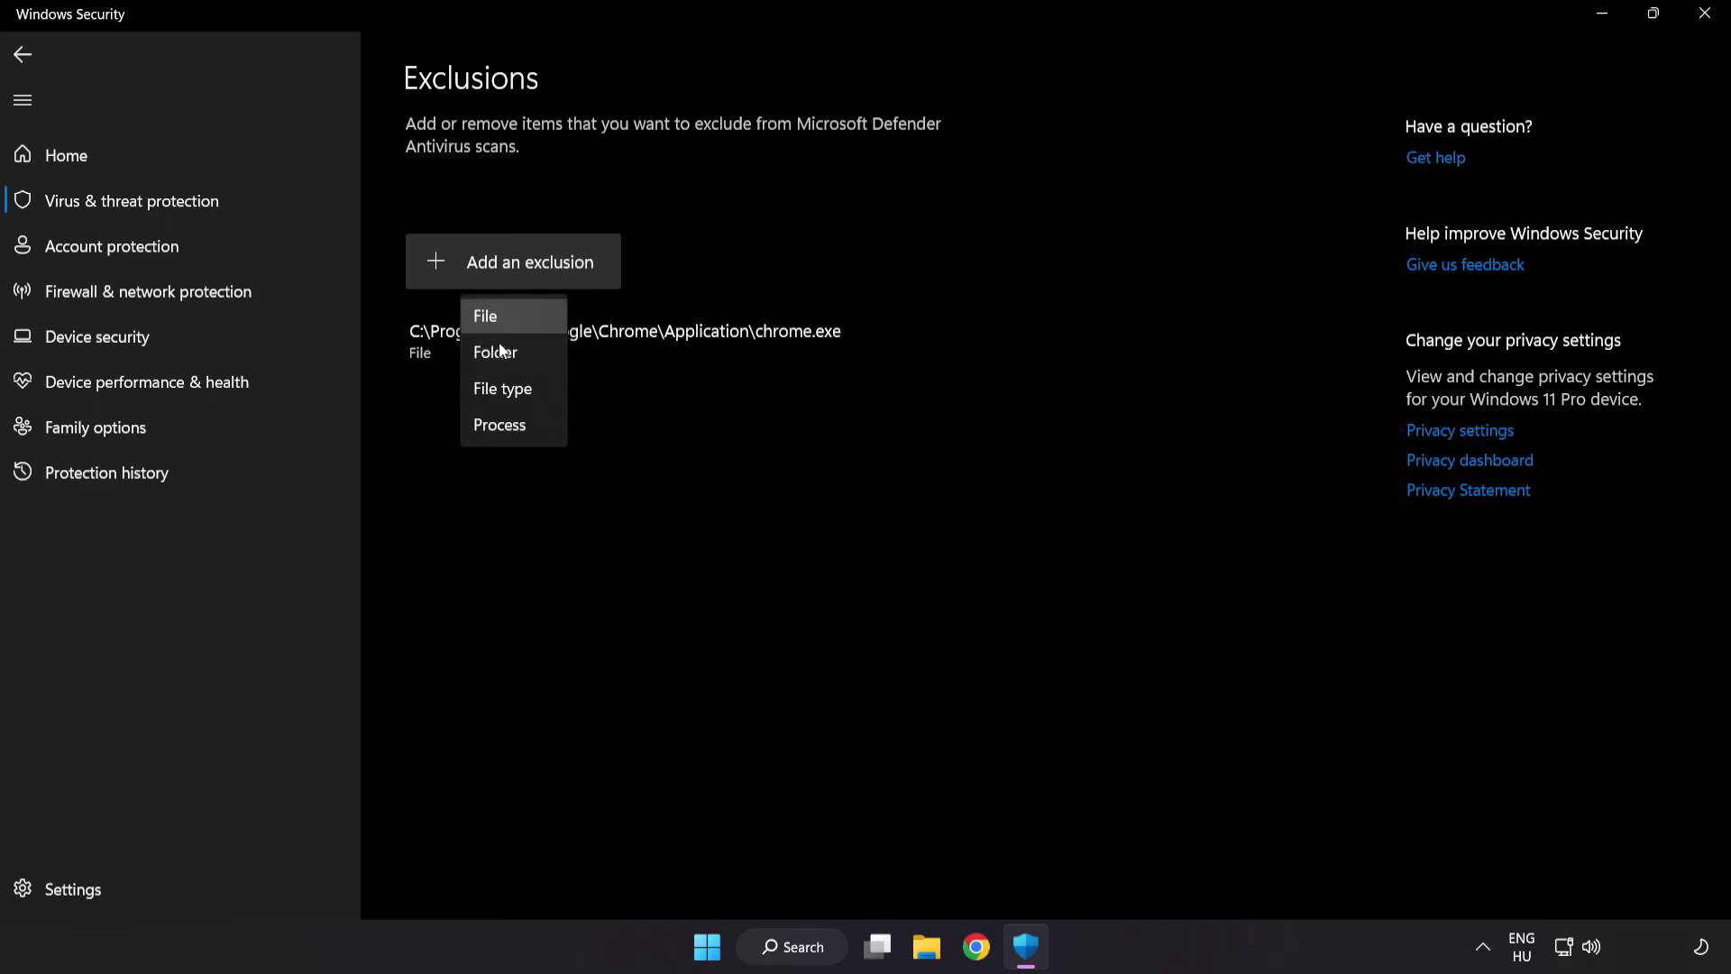
pyautogui.click(503, 320)
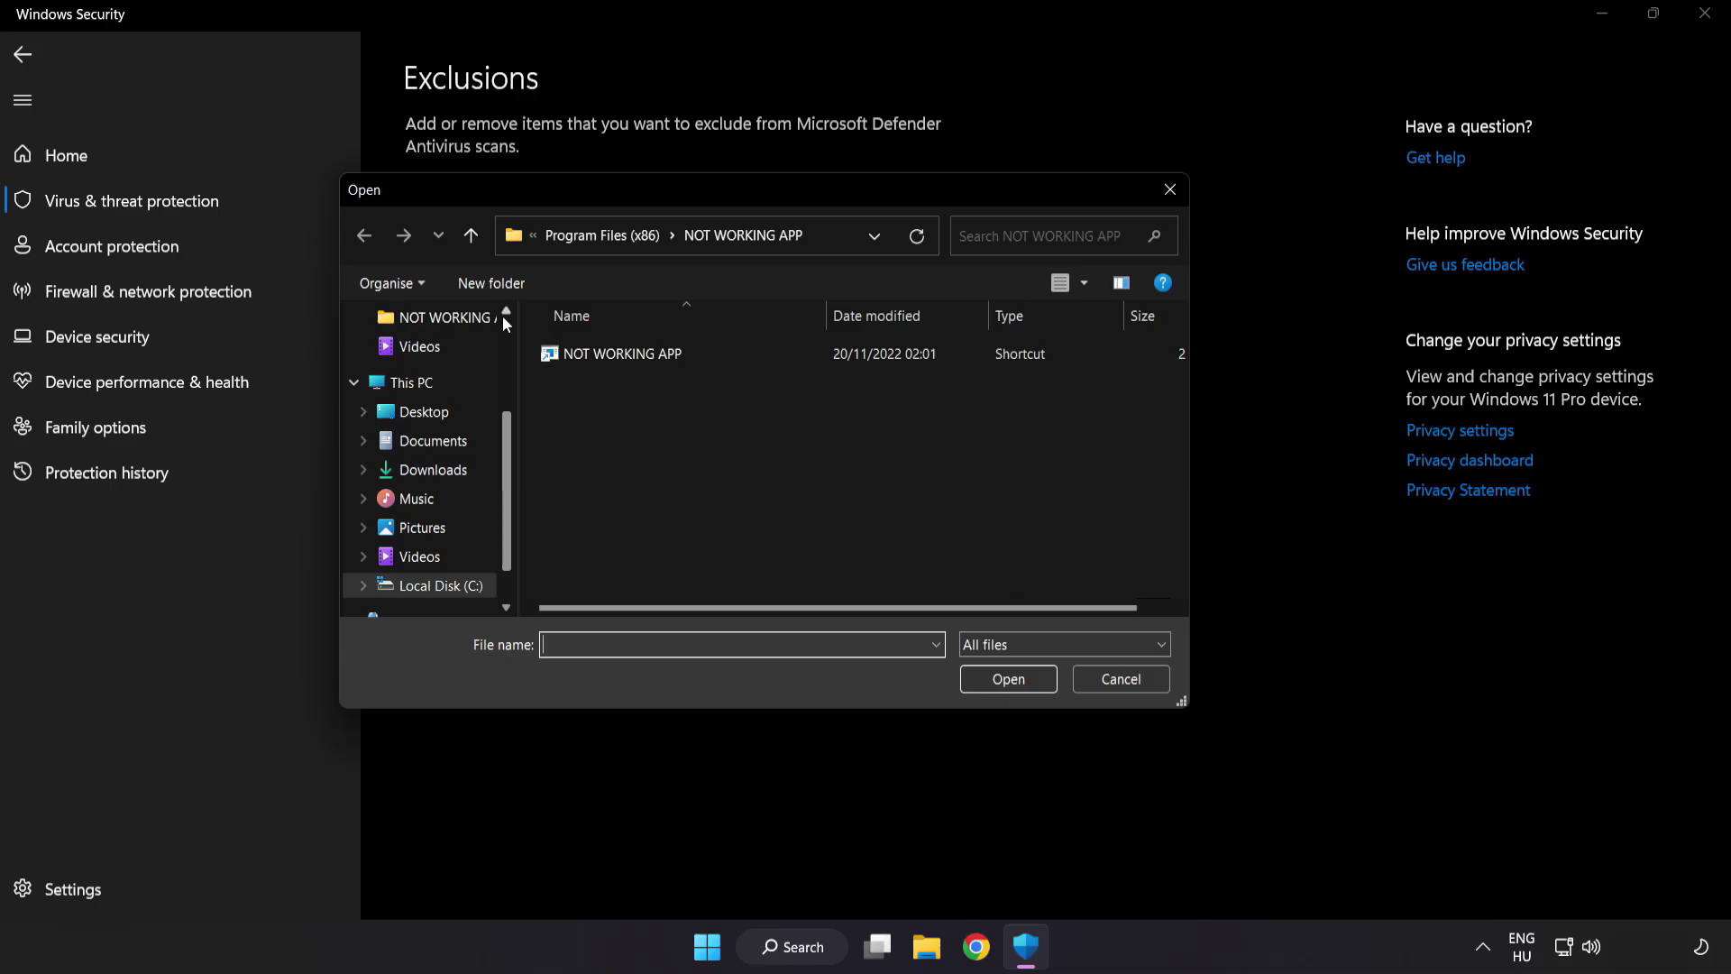
pyautogui.click(555, 241)
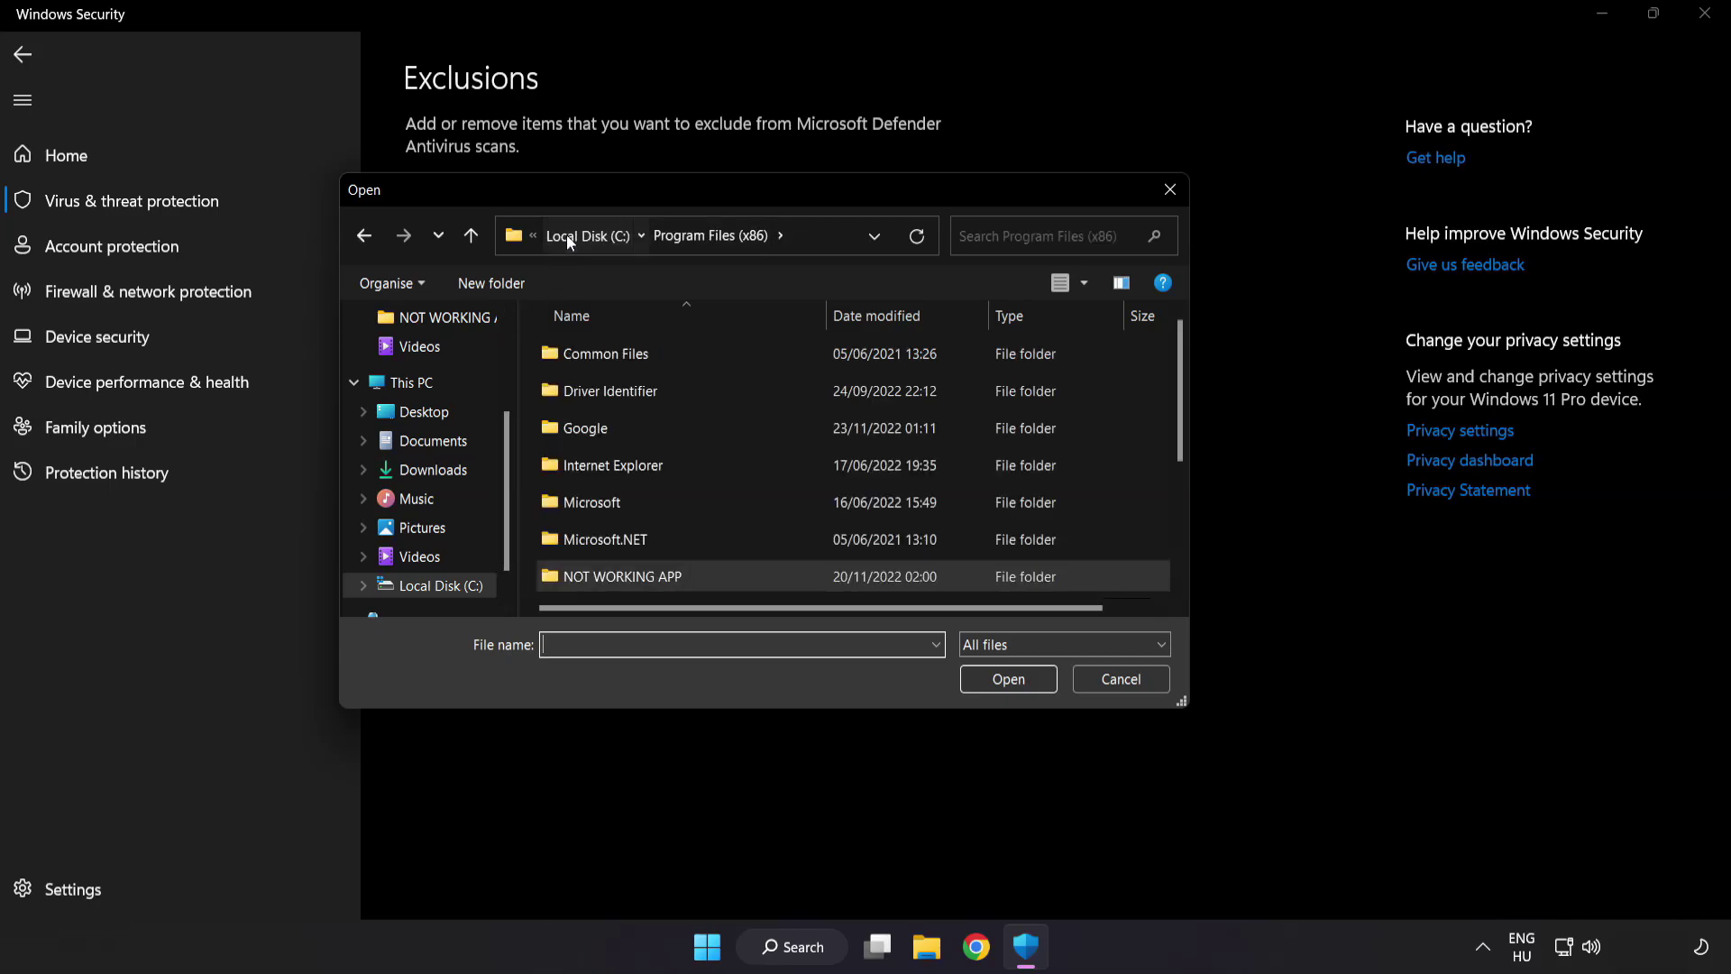
pyautogui.click(567, 234)
pyautogui.click(572, 234)
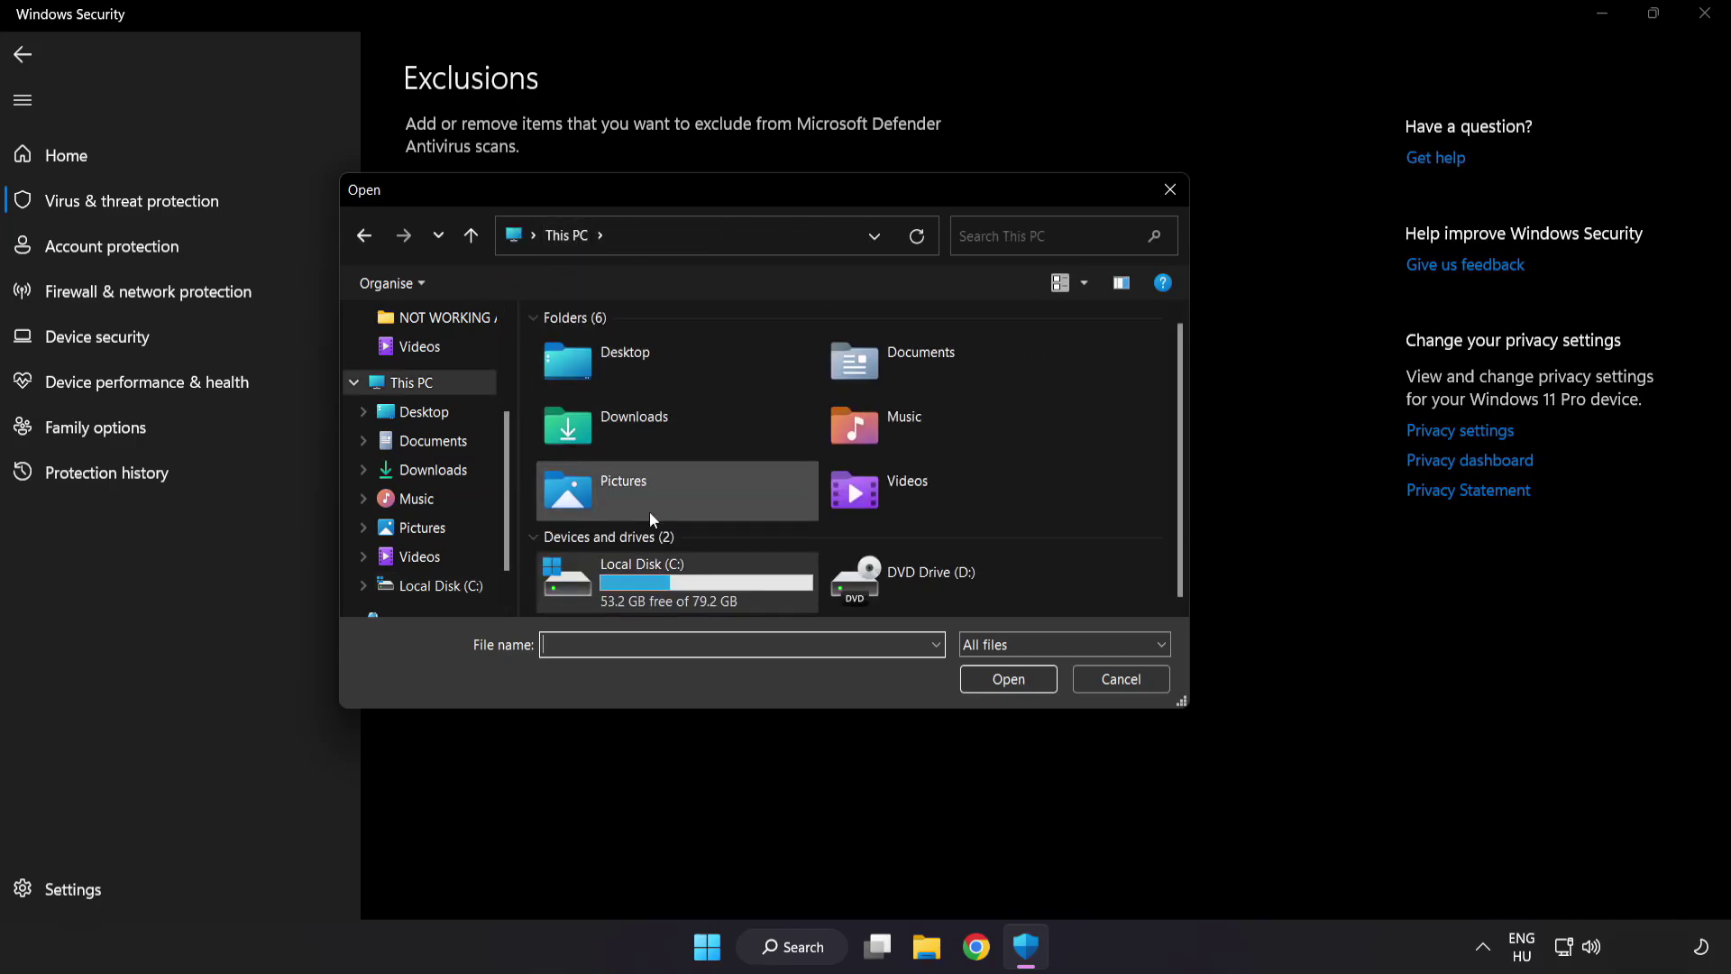
# Browse C:\Program Files (x86)\NOT WORKING APP and choose its shortcut as the excluded file
pyautogui.doubleClick(645, 590)
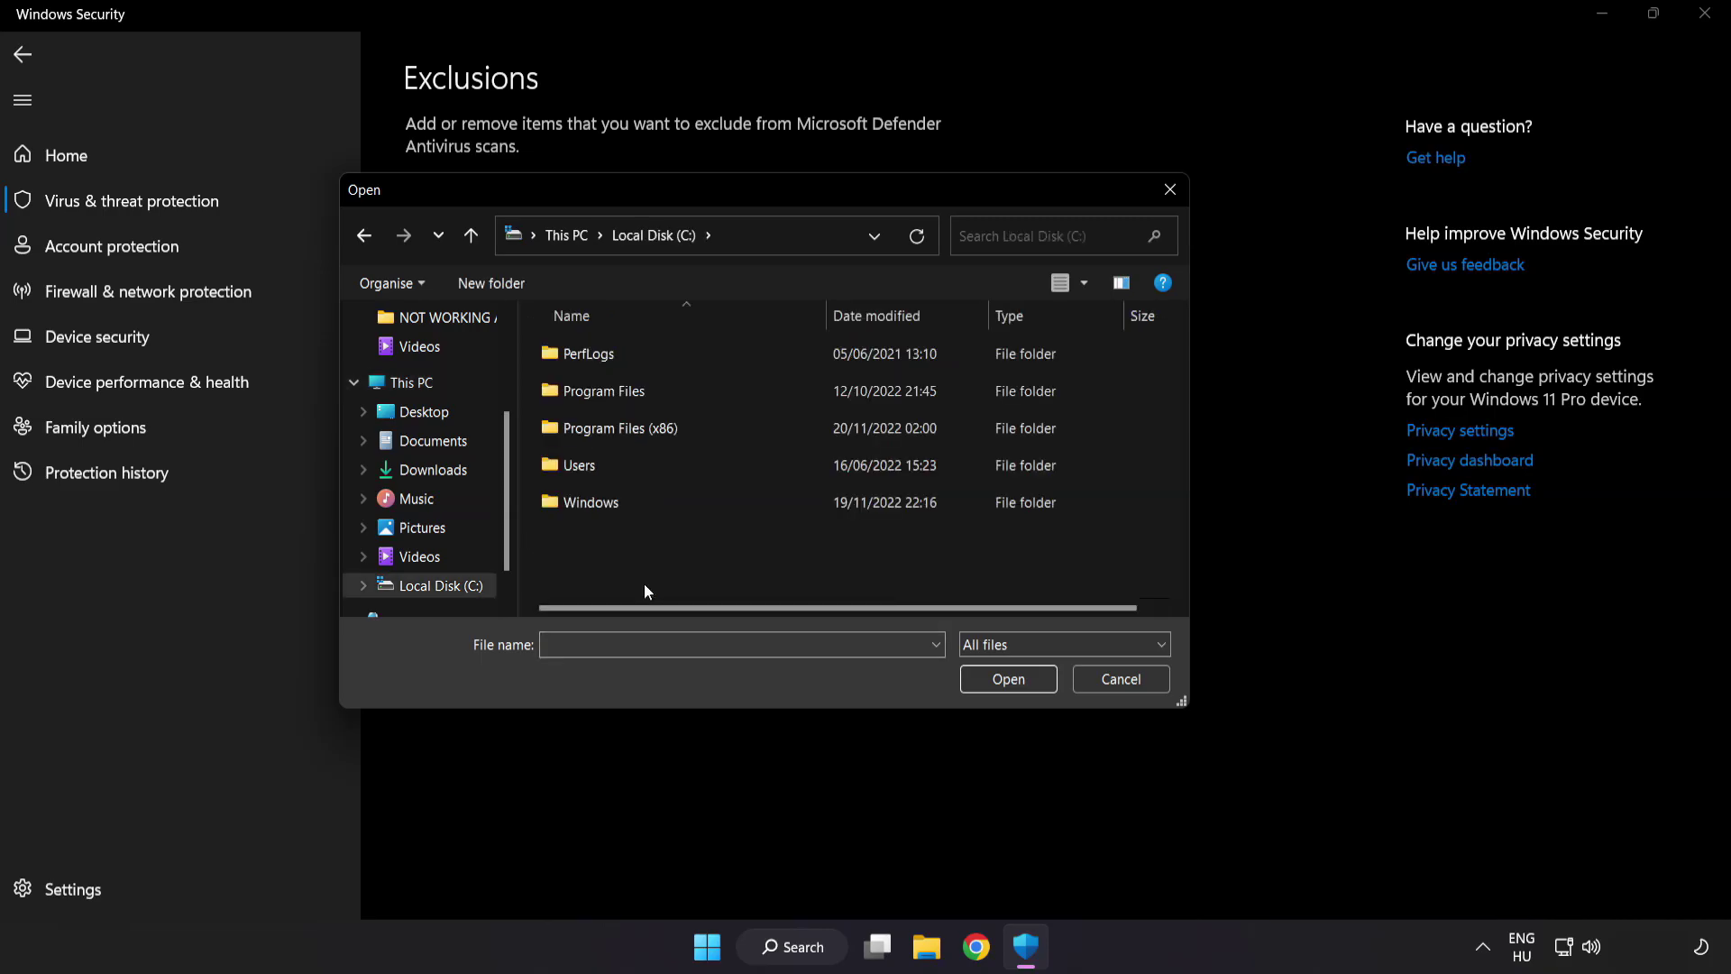
pyautogui.doubleClick(666, 424)
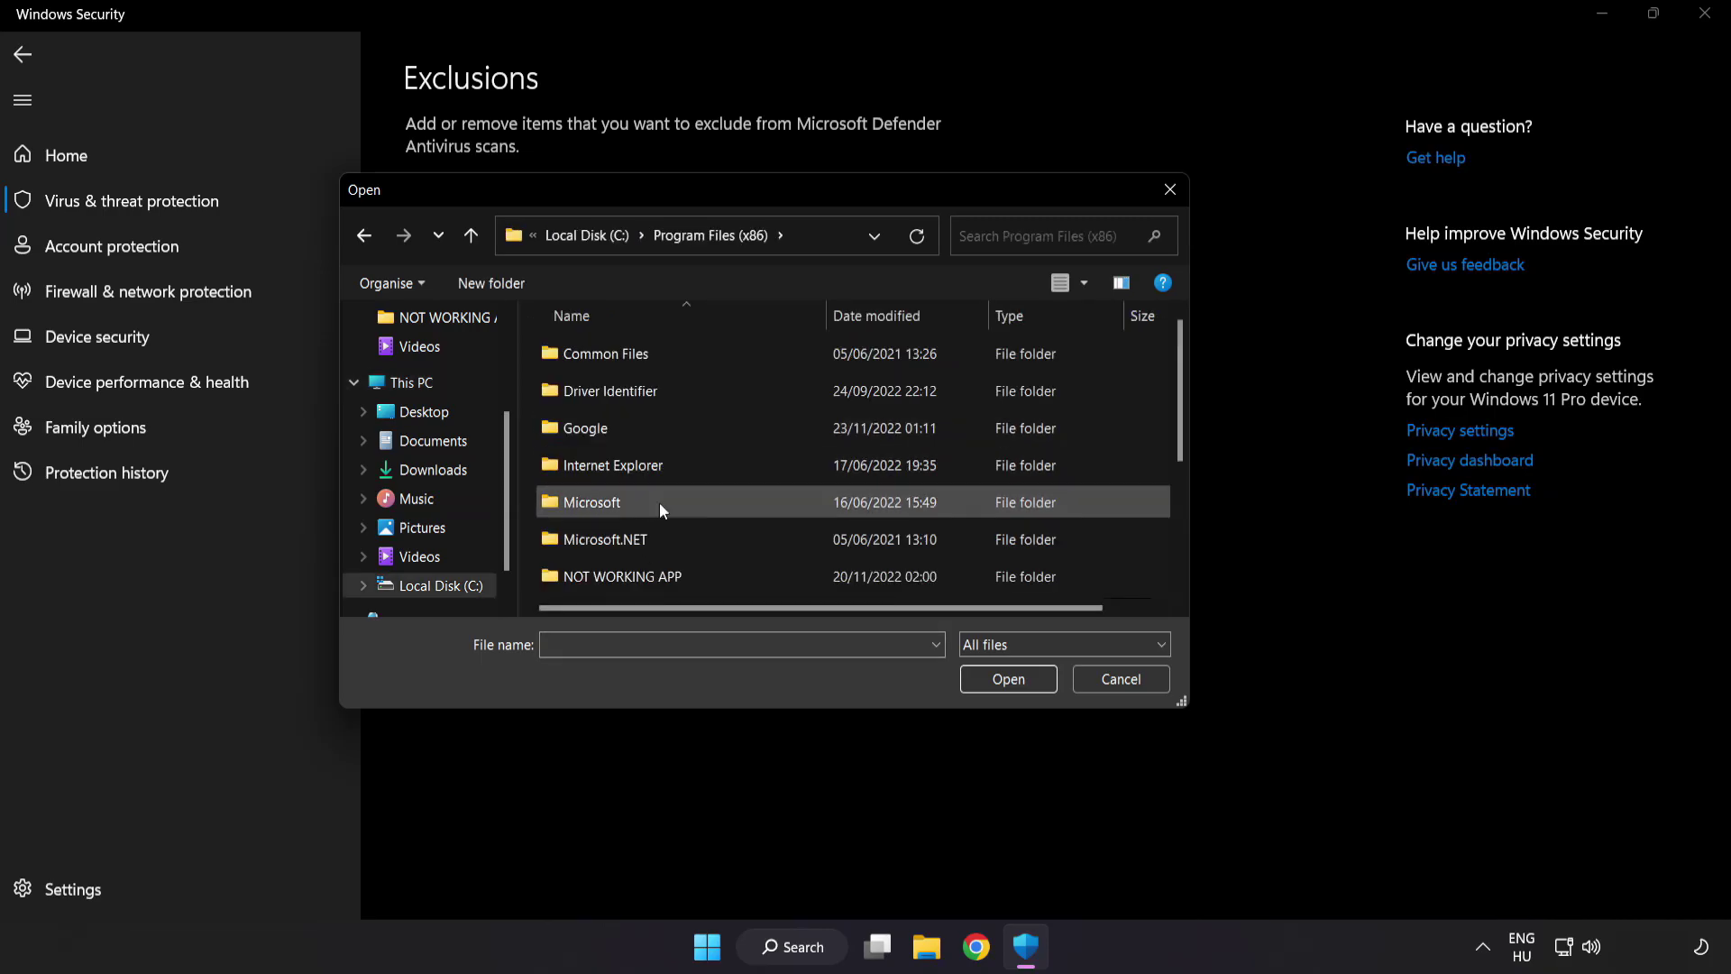
pyautogui.scroll(-1, 639, 583)
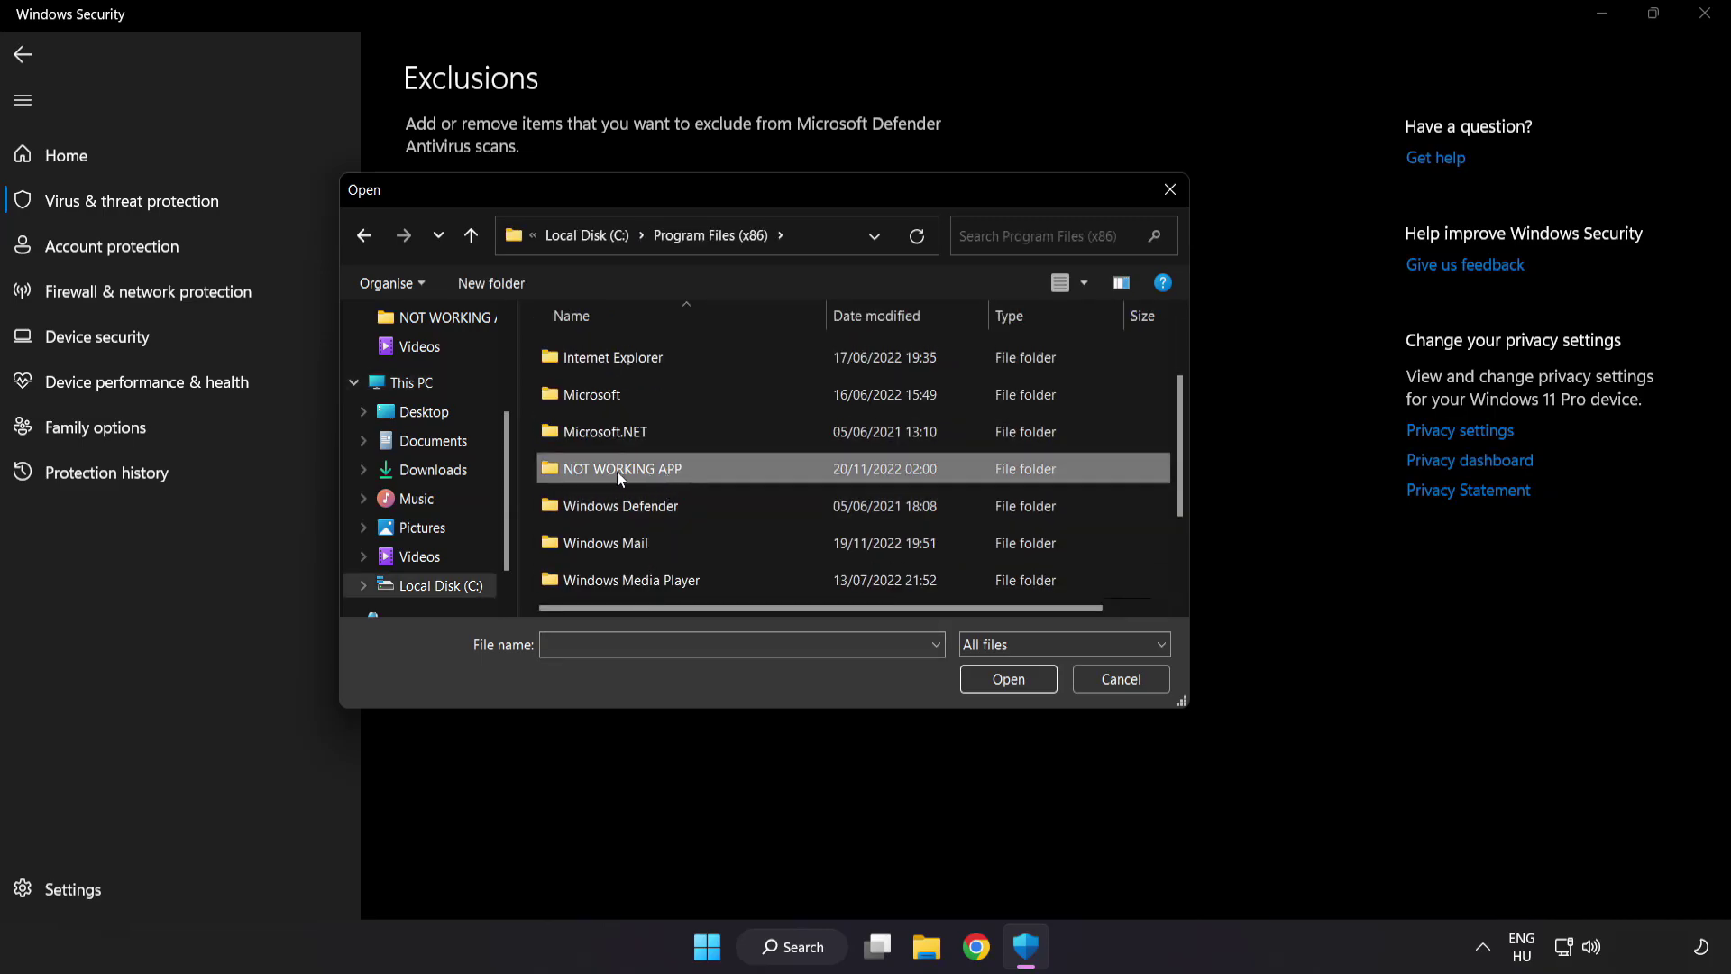
pyautogui.doubleClick(687, 469)
pyautogui.click(634, 360)
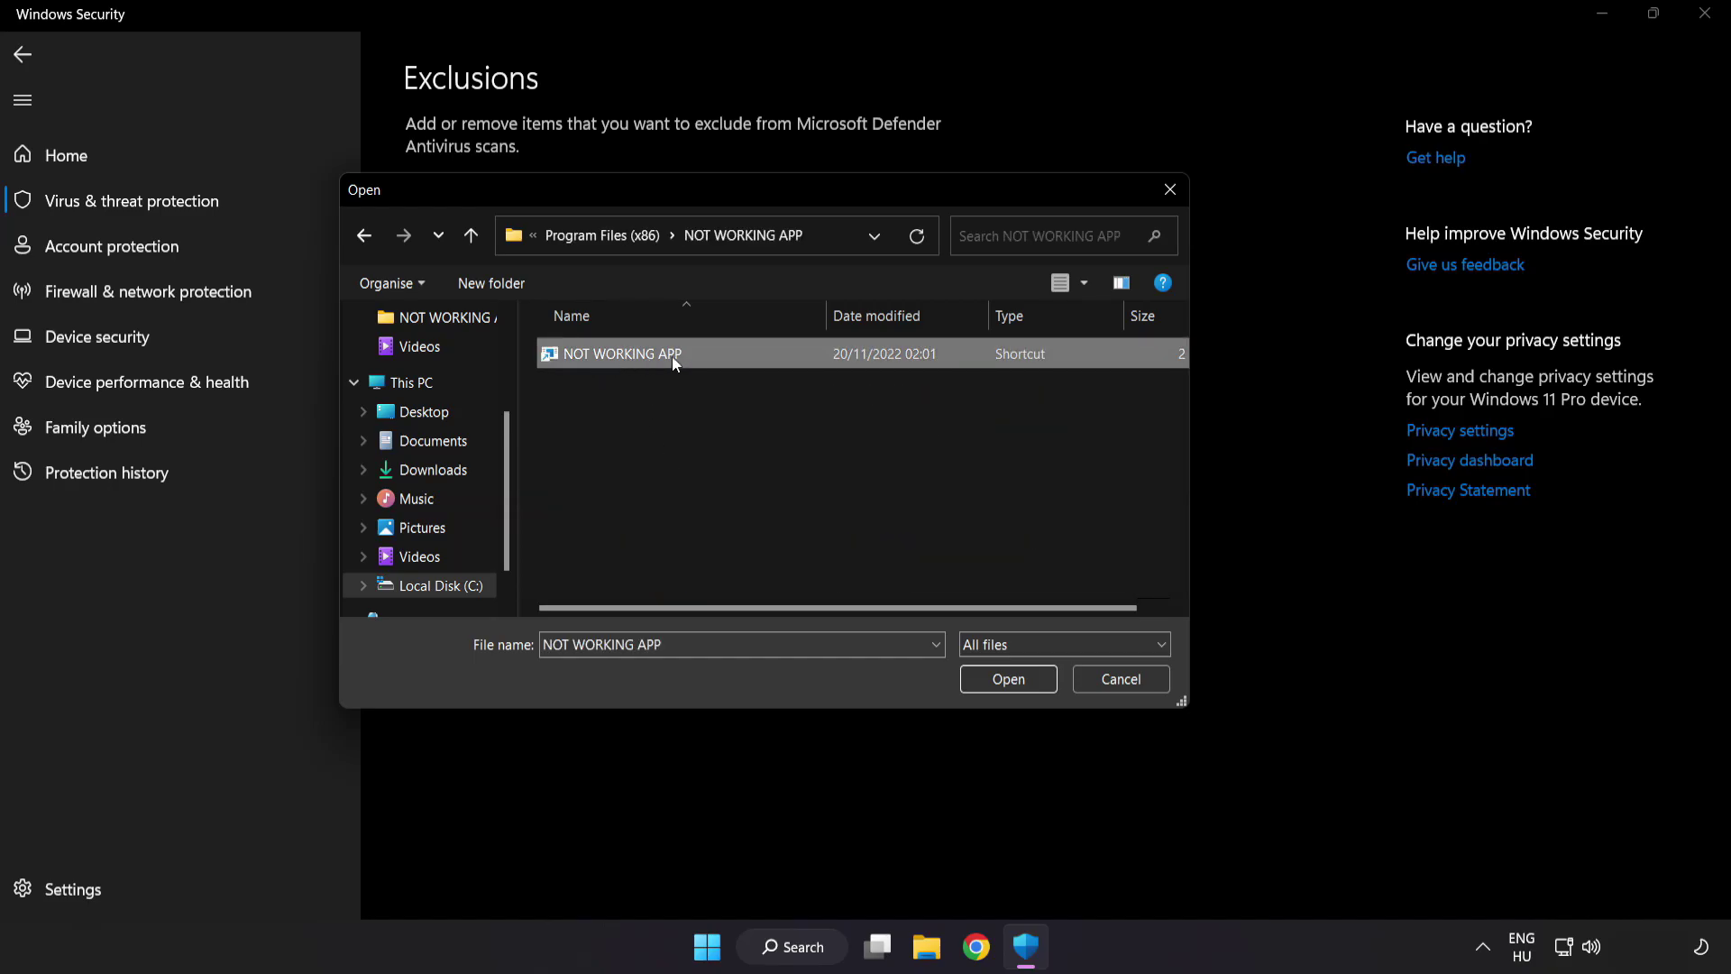
pyautogui.click(1009, 680)
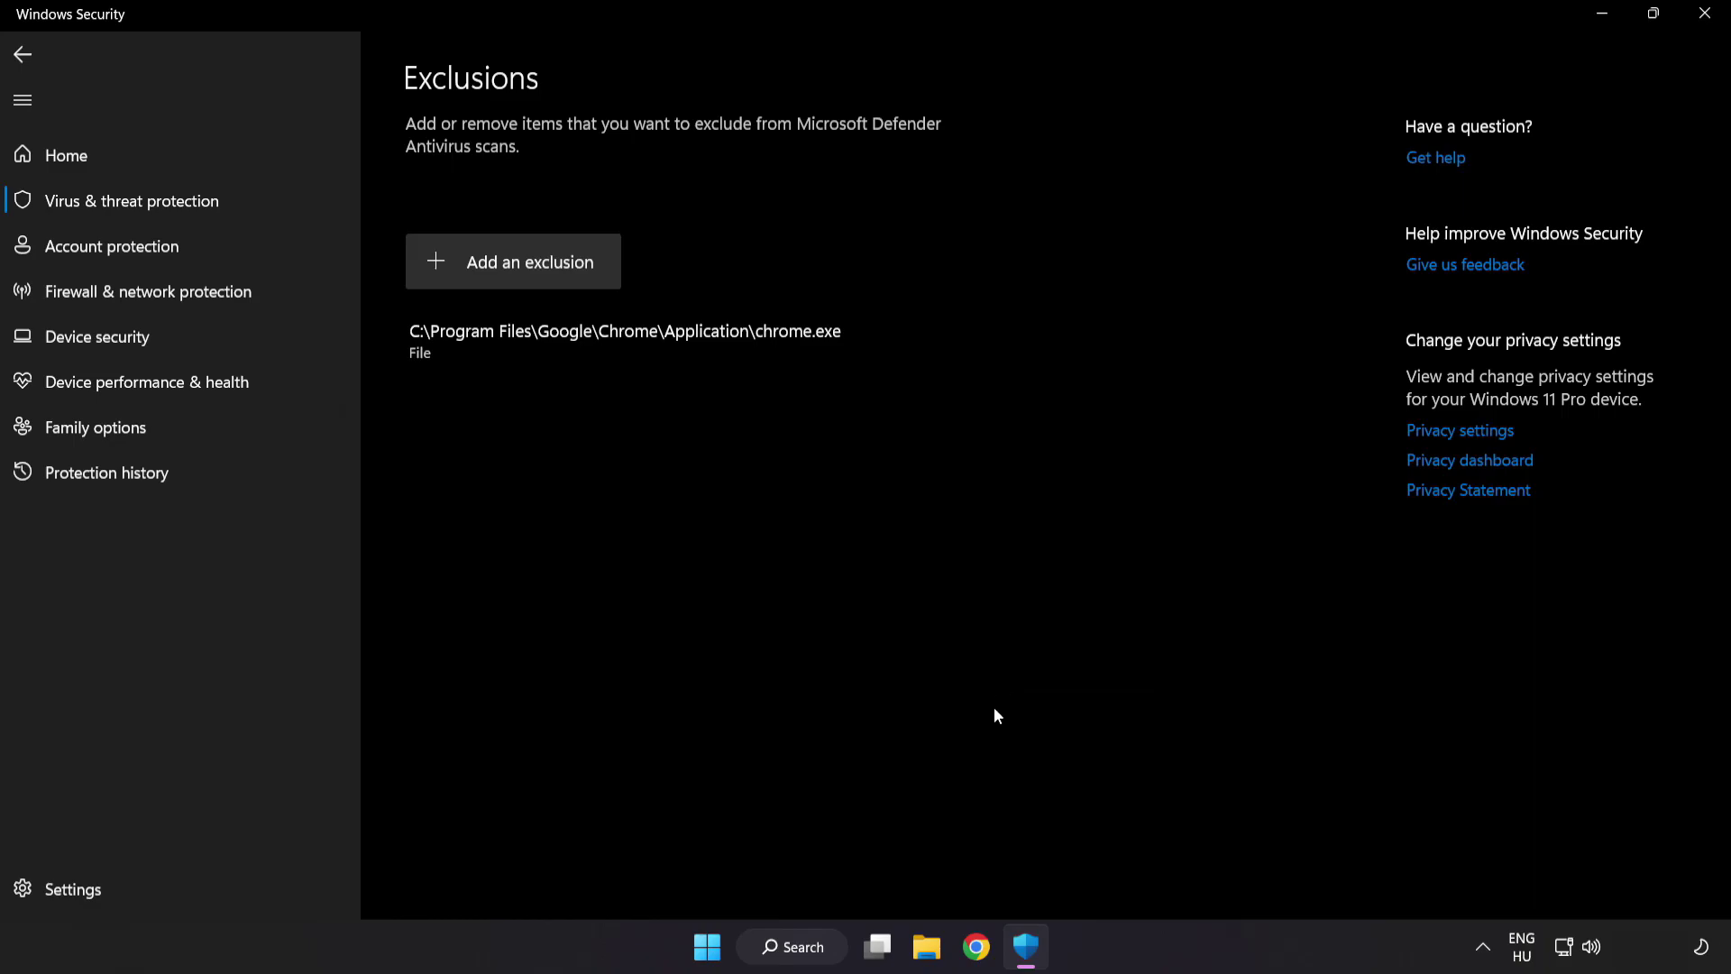
# Close Windows Security and bring up the Start menu's Sleep, Shut down and Restart options
pyautogui.click(1698, 27)
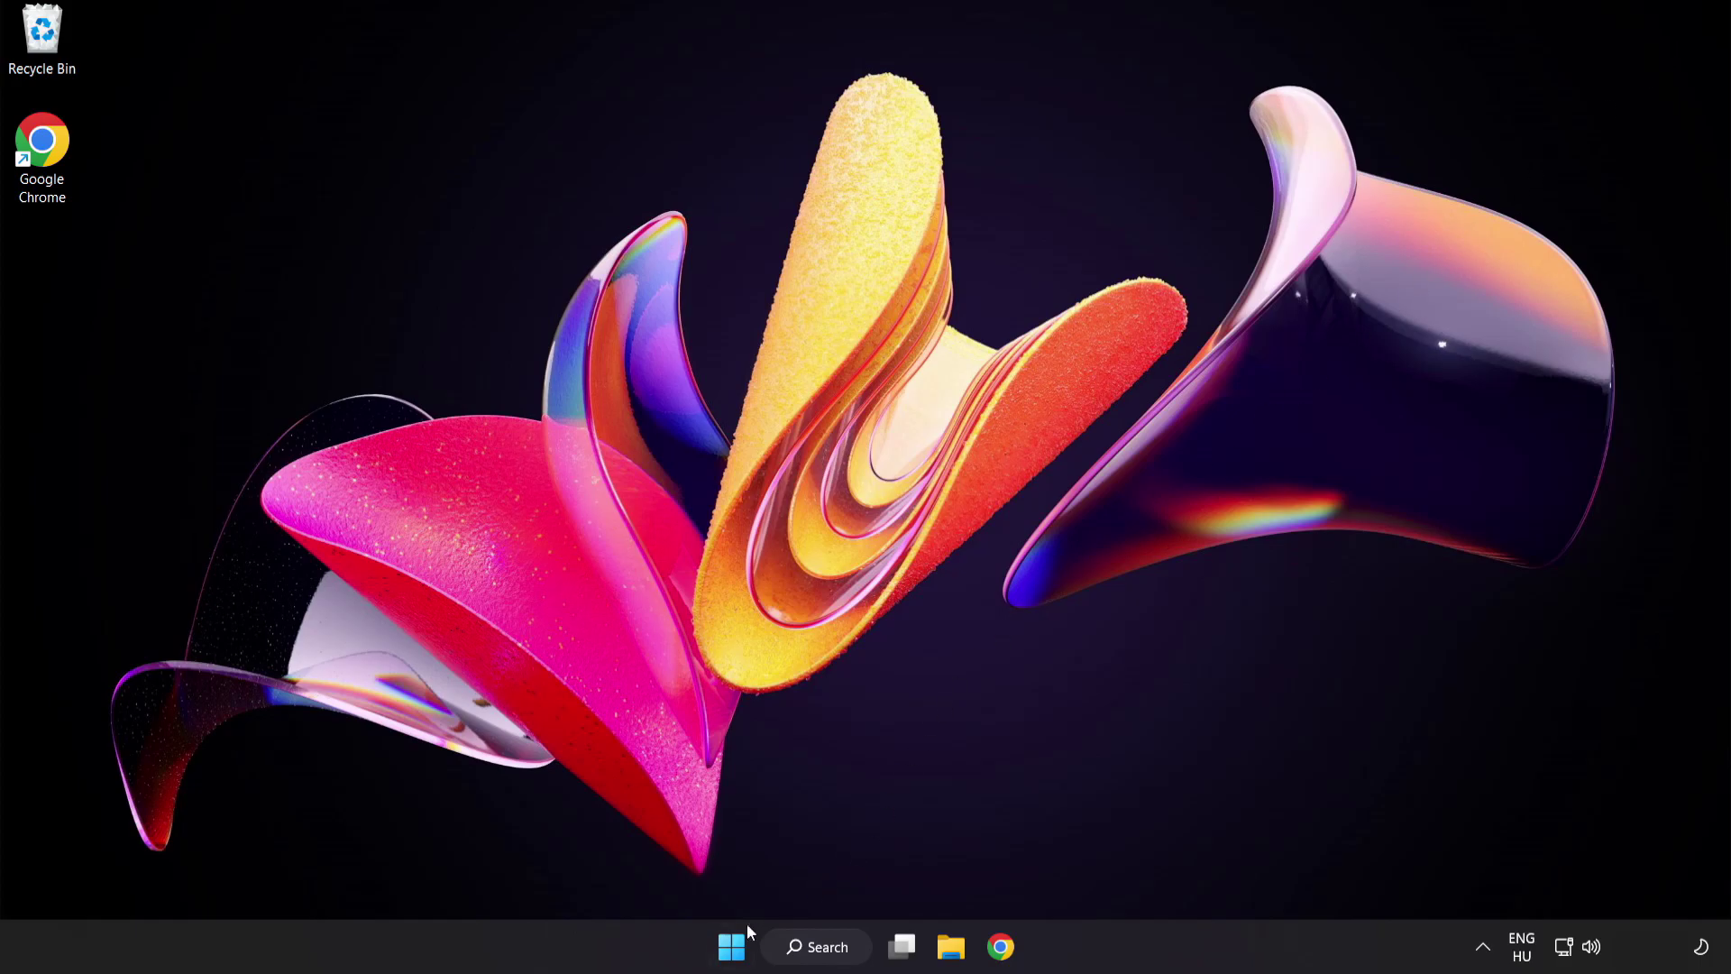
pyautogui.click(731, 945)
pyautogui.click(1149, 870)
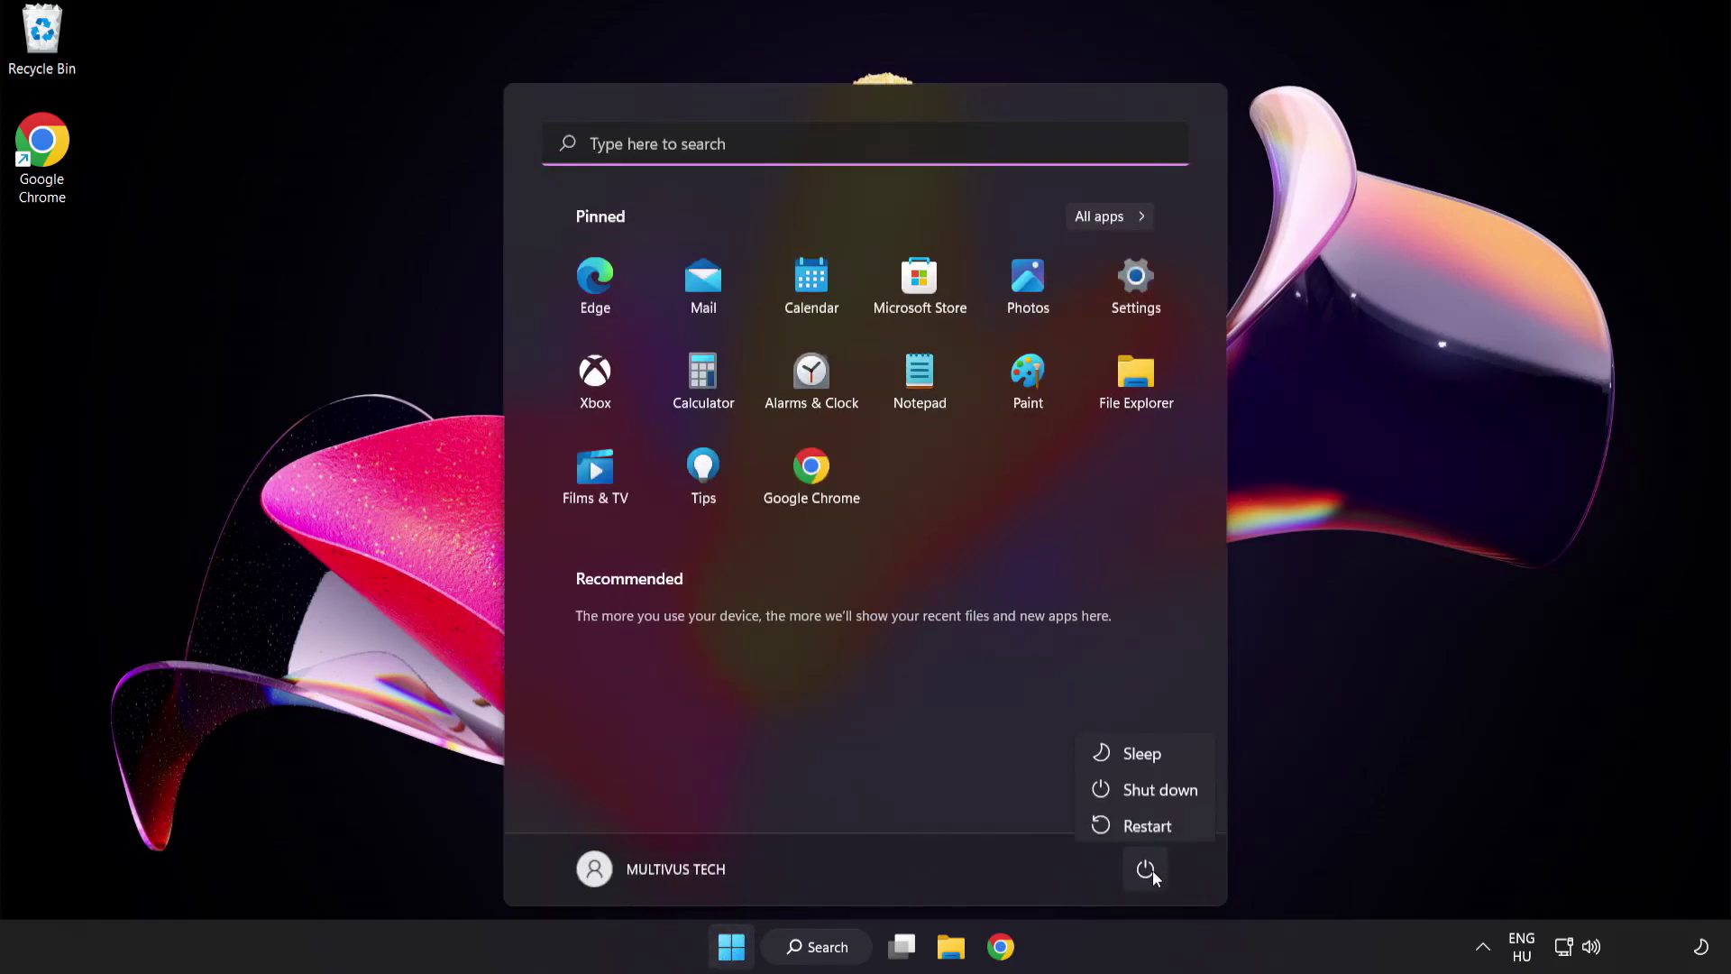